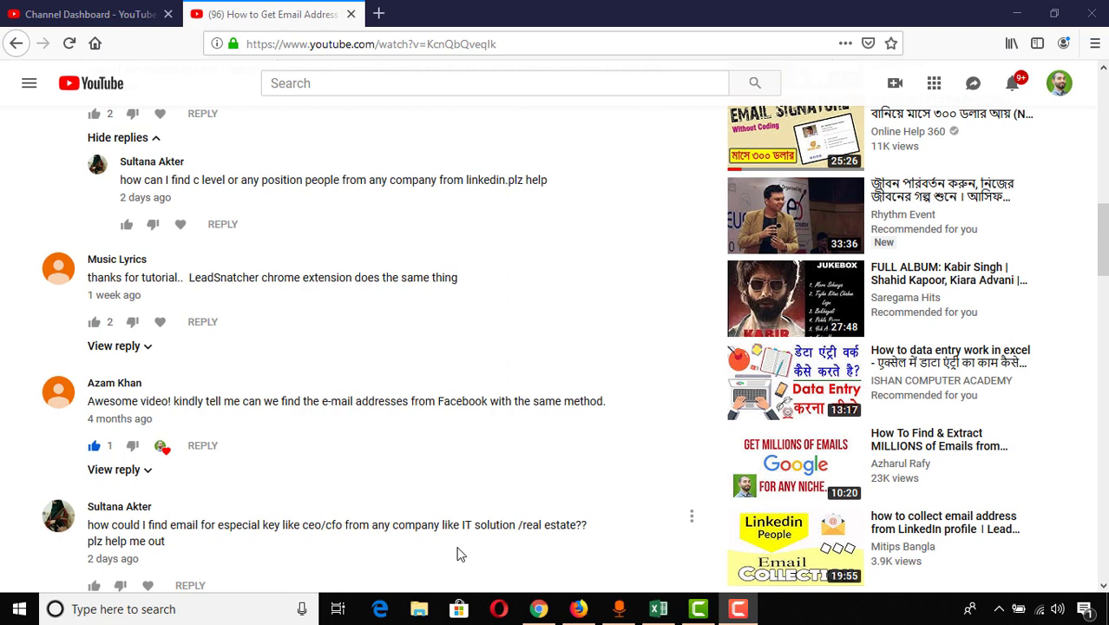
Switch to the Excel workbook and review the listed companies, websites, required titles and empty Contact Name cells
click(658, 608)
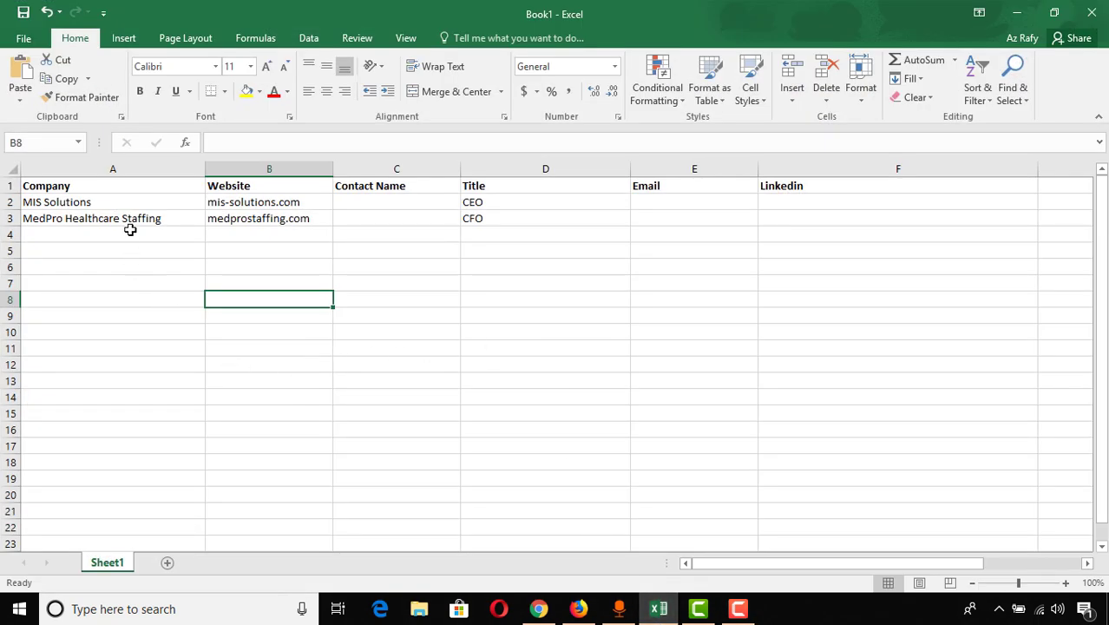
drag(119, 203, 176, 239)
drag(265, 203, 264, 218)
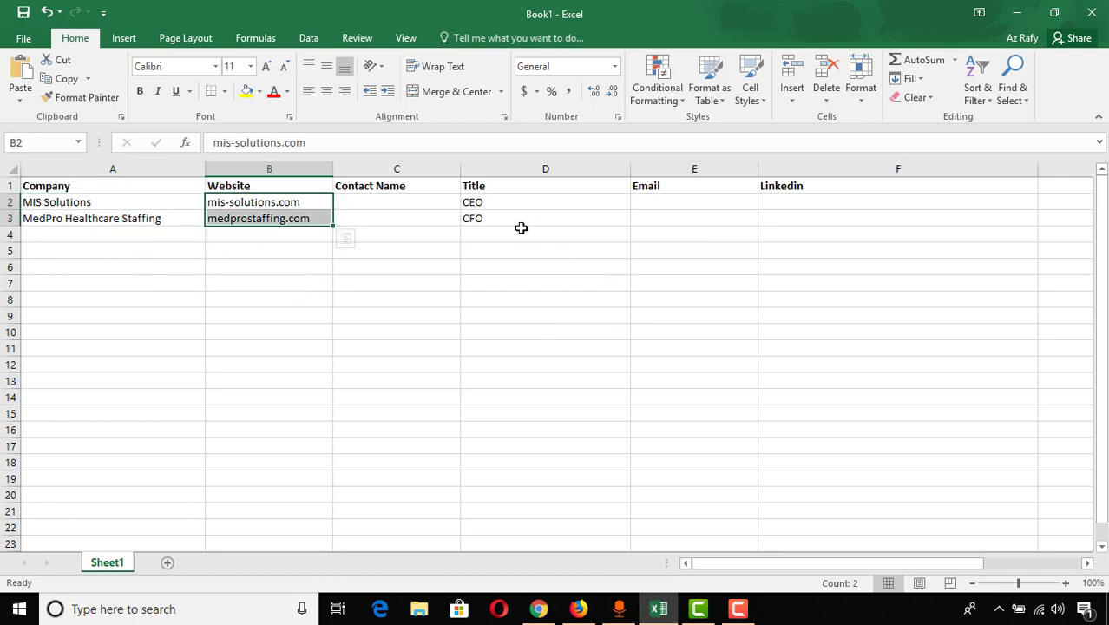
click(429, 203)
click(484, 199)
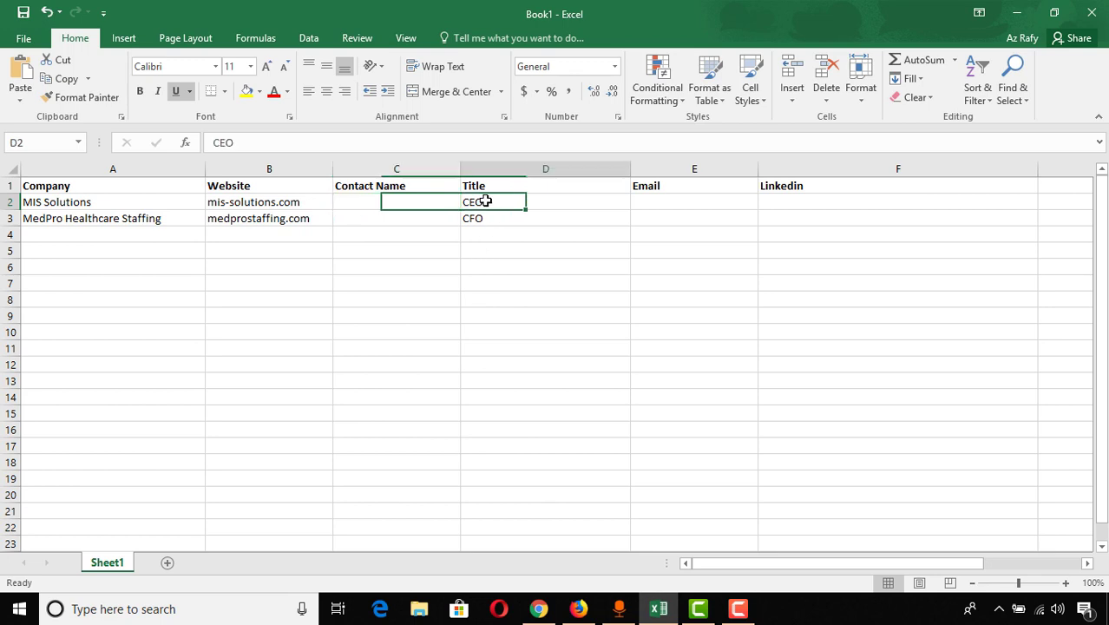
click(429, 203)
click(471, 217)
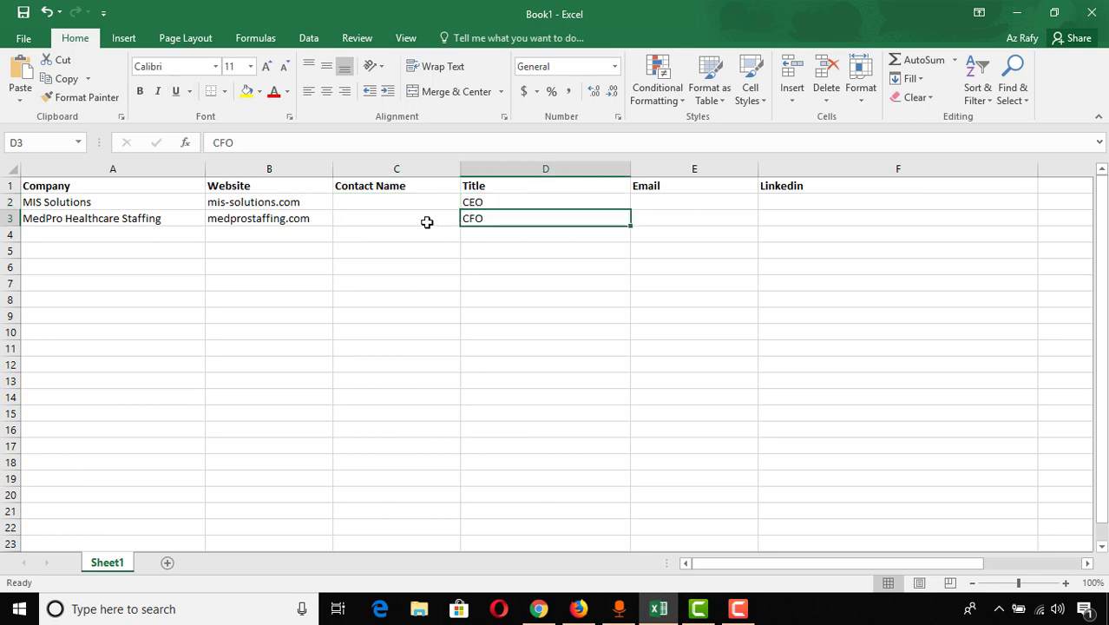
click(427, 221)
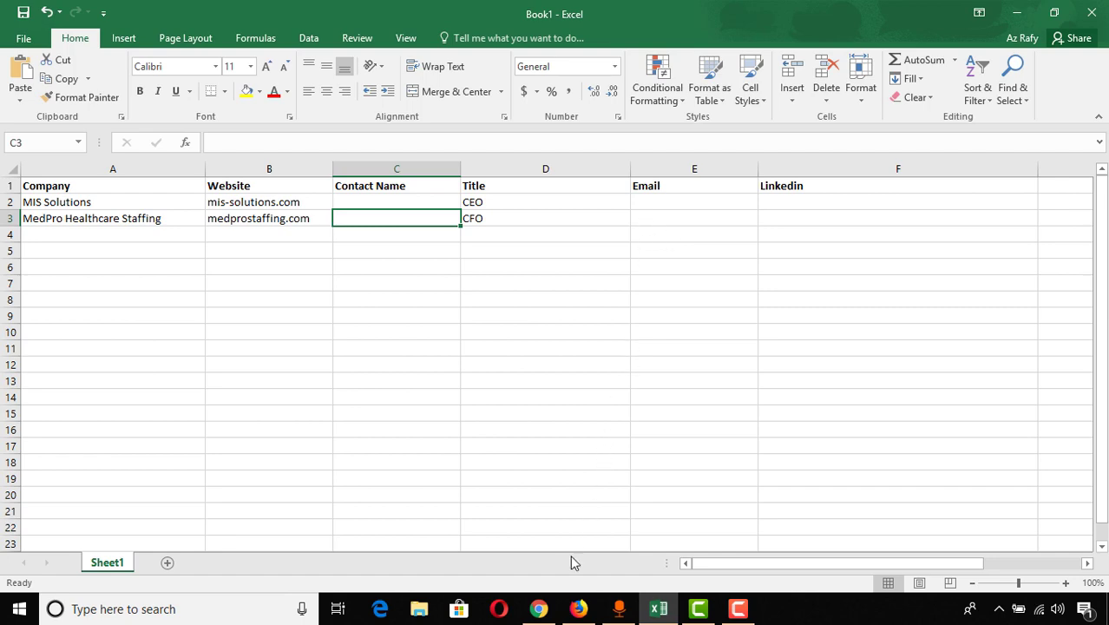
Copy the company name MIS Solutions from cell A2 of the Excel sheet
click(545, 614)
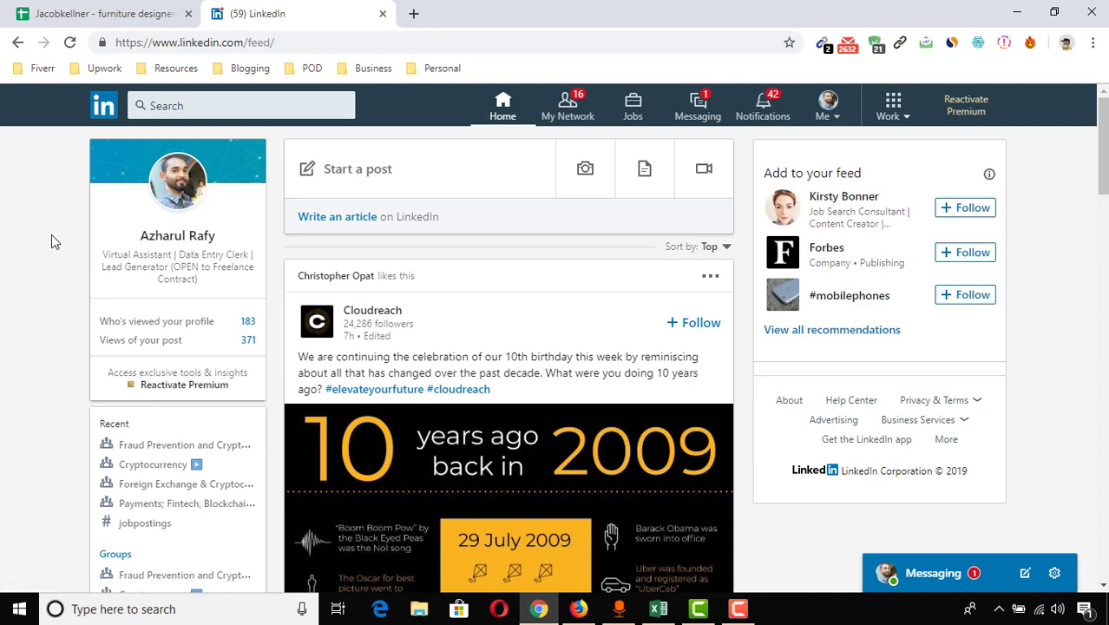
click(657, 608)
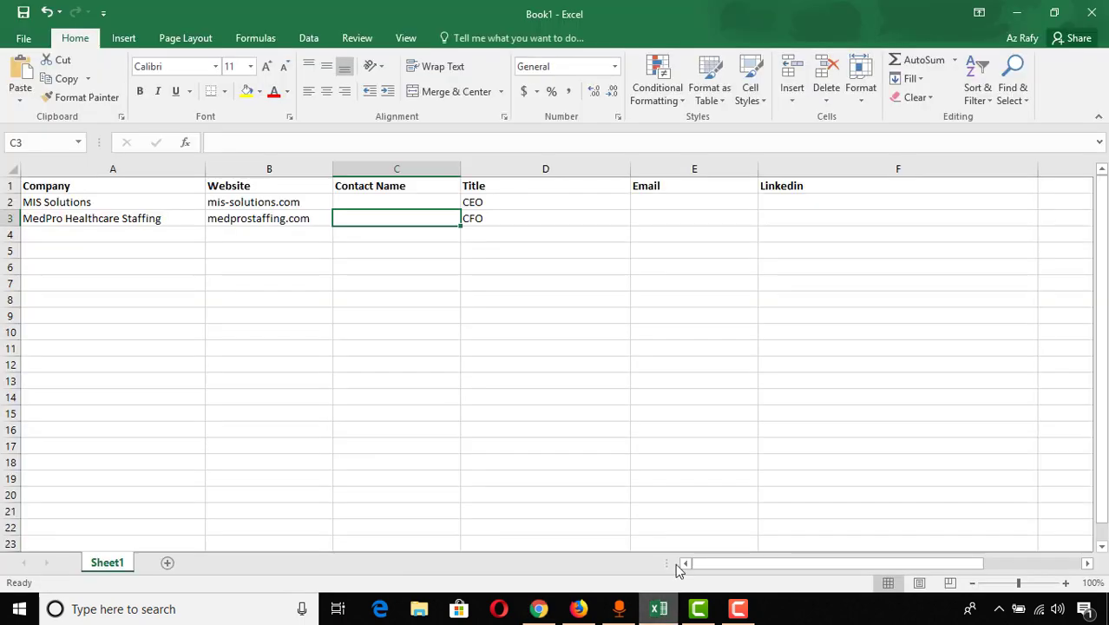
click(79, 206)
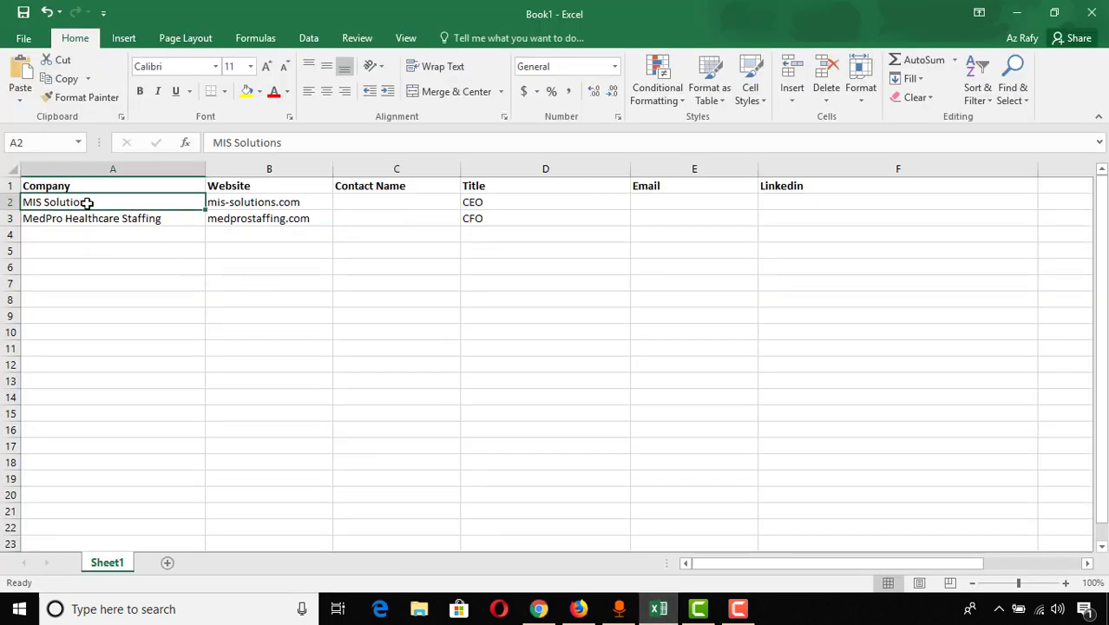
key(ctrl+c)
right_click(103, 202)
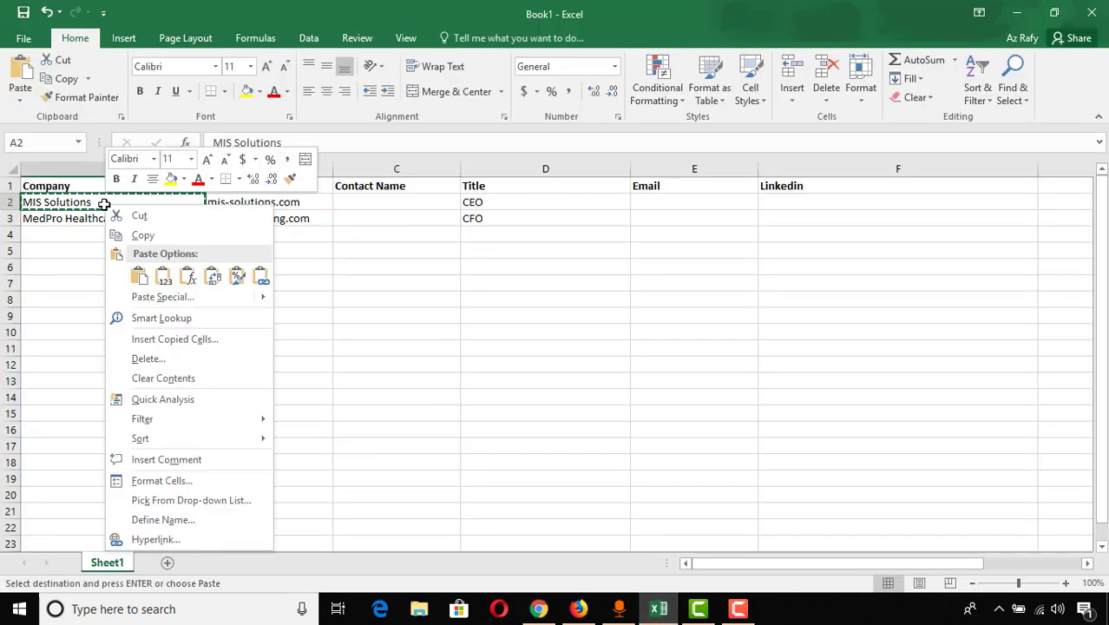
key(Escape)
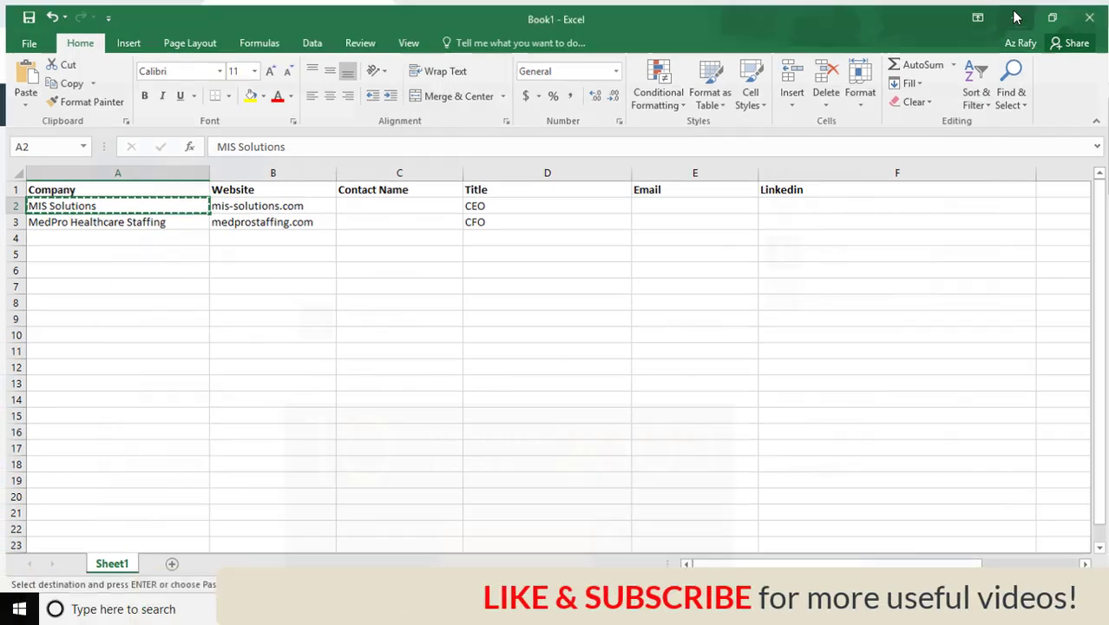
Switch to LinkedIn in Chrome, start a people search and open the full set of people filters
click(538, 609)
click(231, 106)
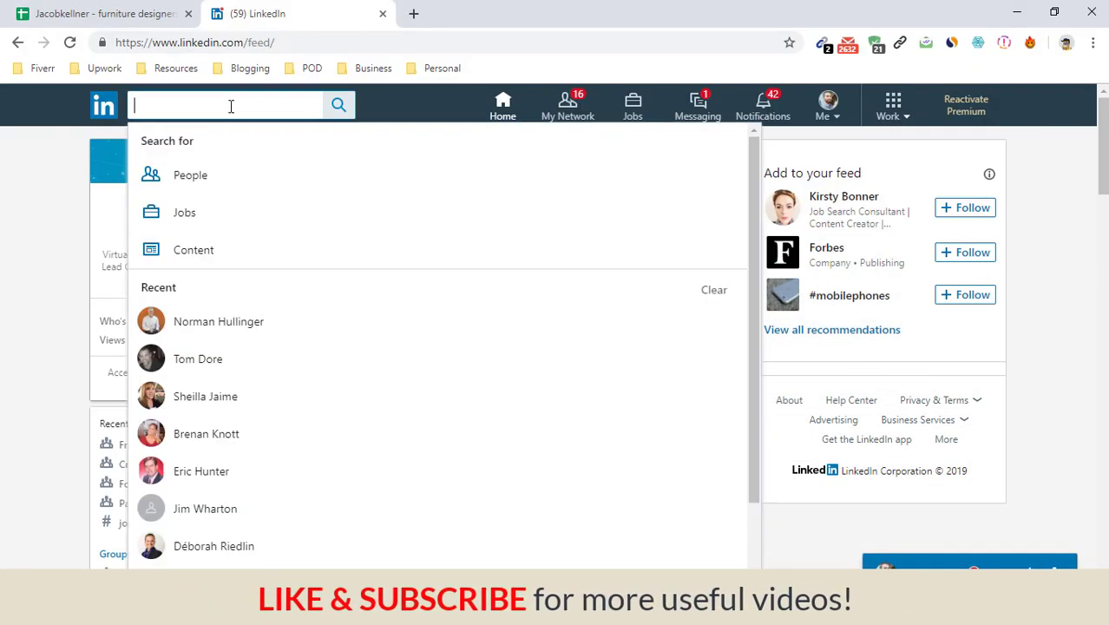
click(189, 175)
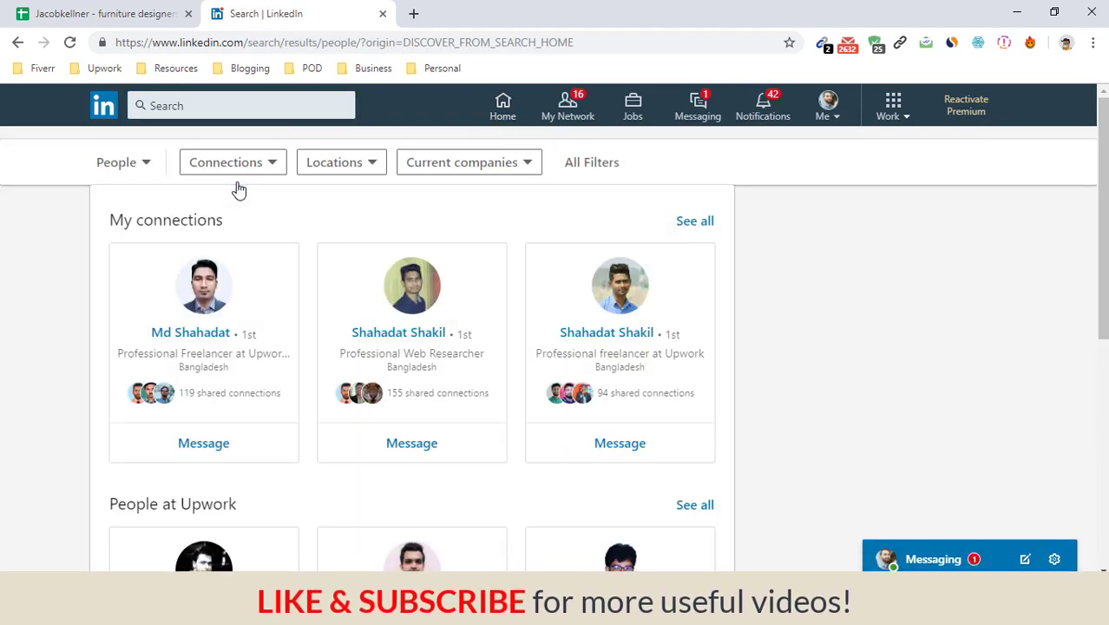
click(587, 168)
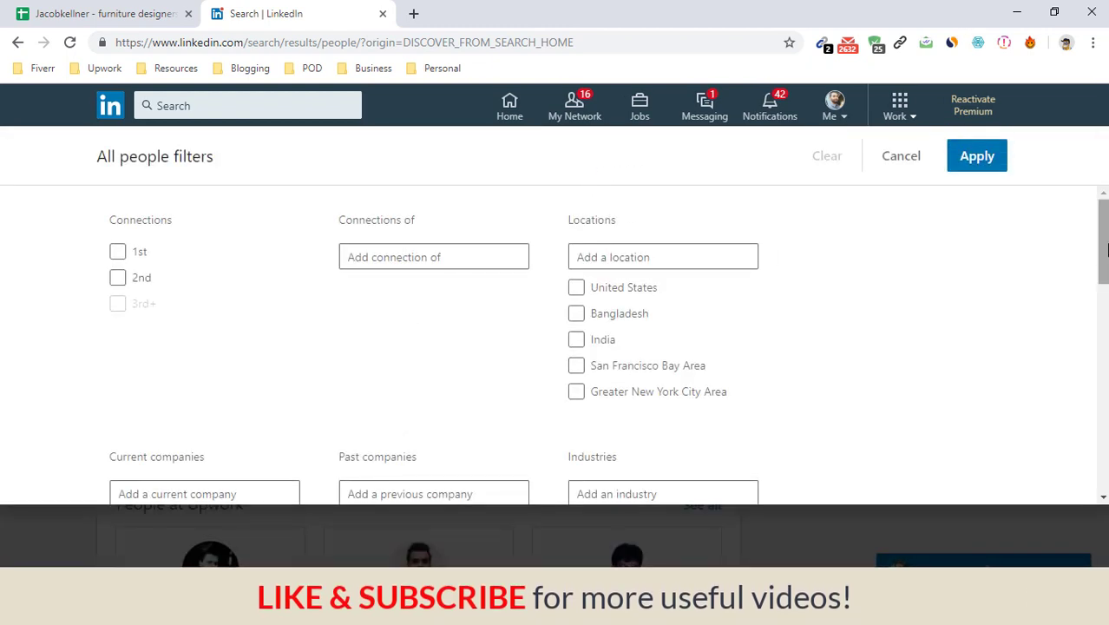
Paste MIS Solutions as a current company filter and choose MIS Solutions, Inc
scroll(1106, 249, down, 2)
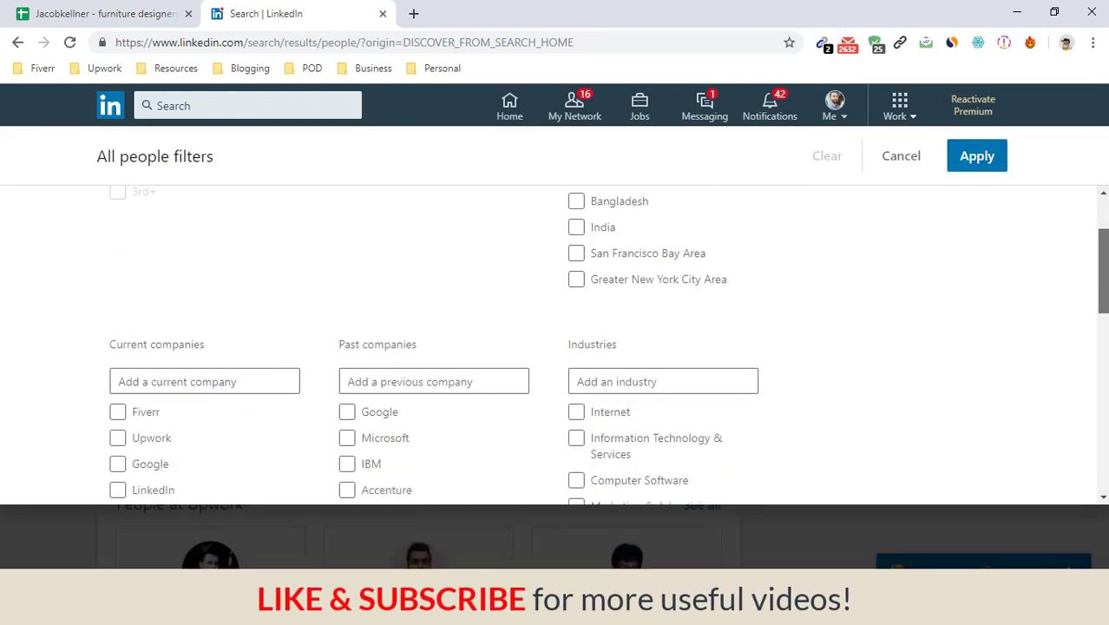
click(190, 379)
right_click(154, 382)
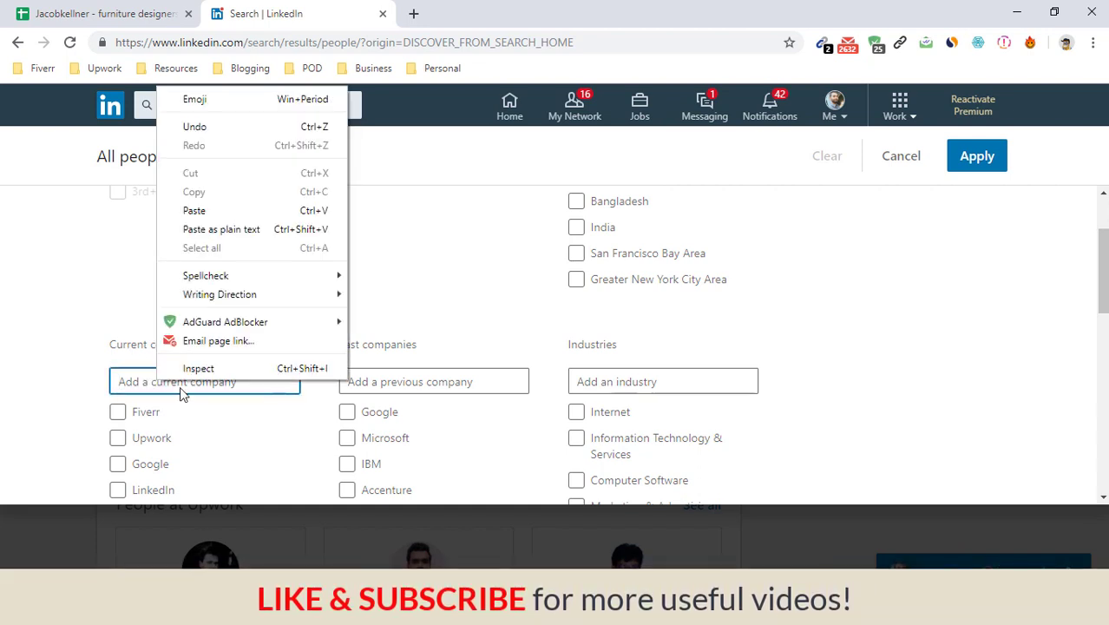
click(219, 223)
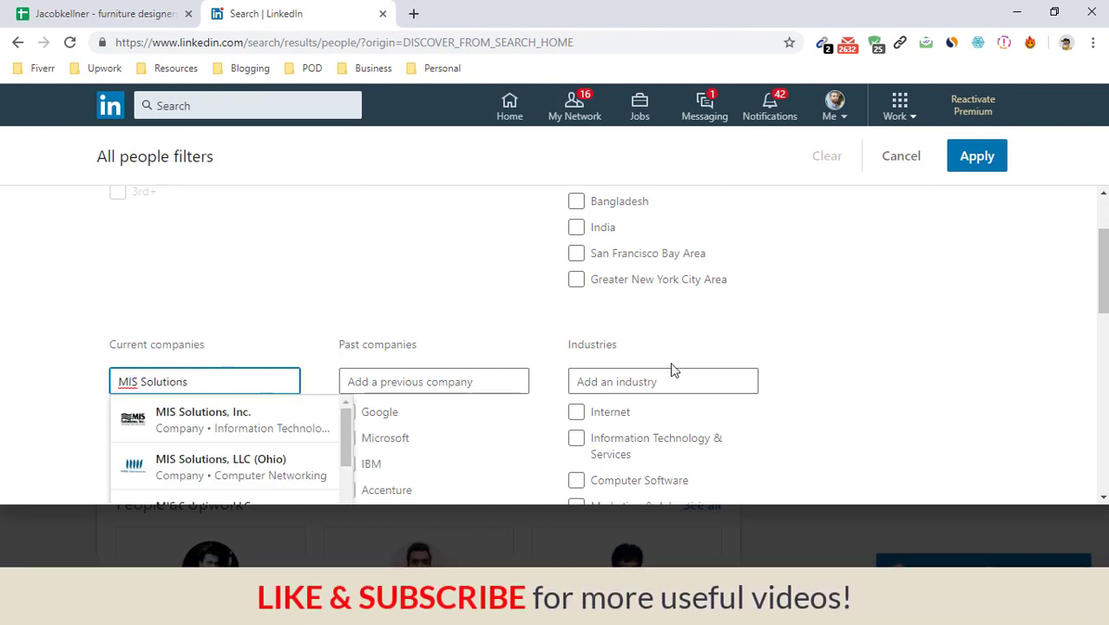
click(156, 425)
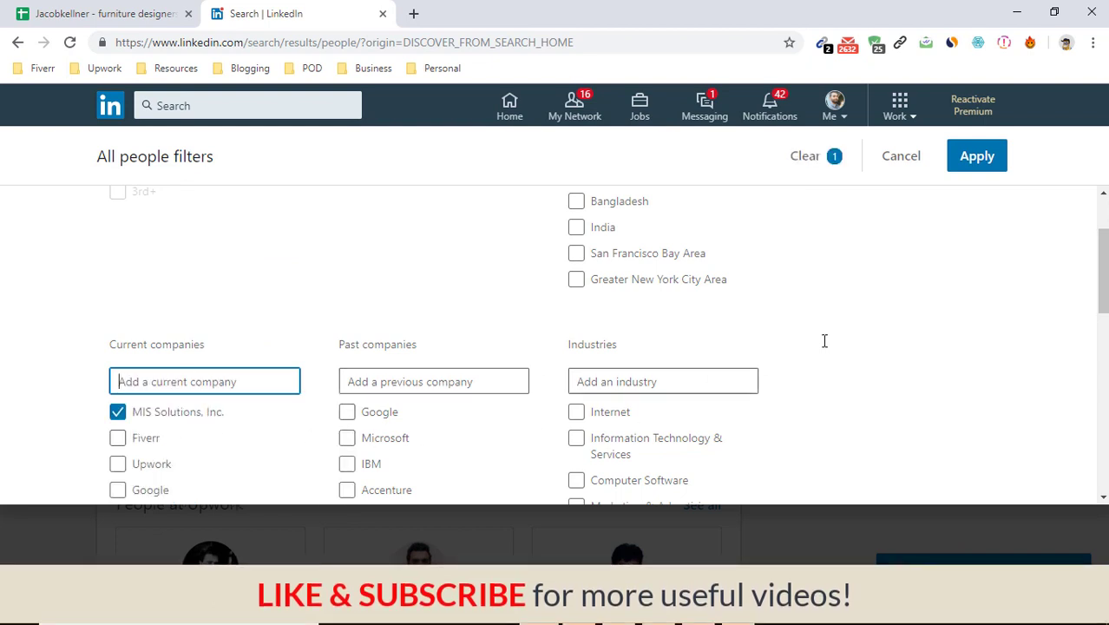
Set the Title filter to CEO and apply the people filters
drag(1105, 293, 1104, 433)
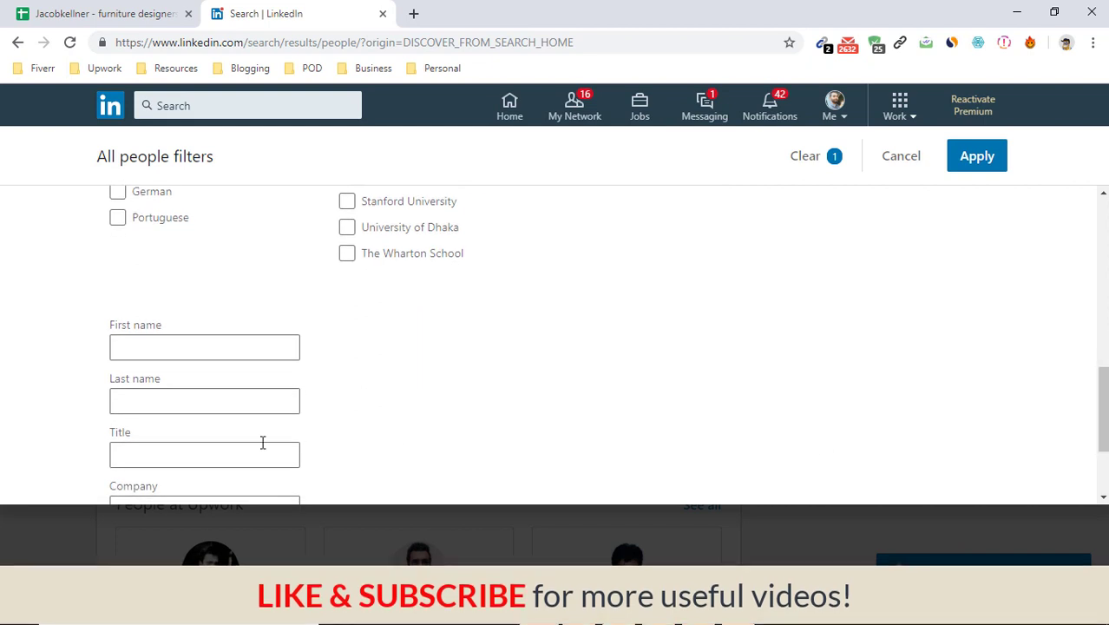
scroll(153, 434, down, 1)
click(137, 377)
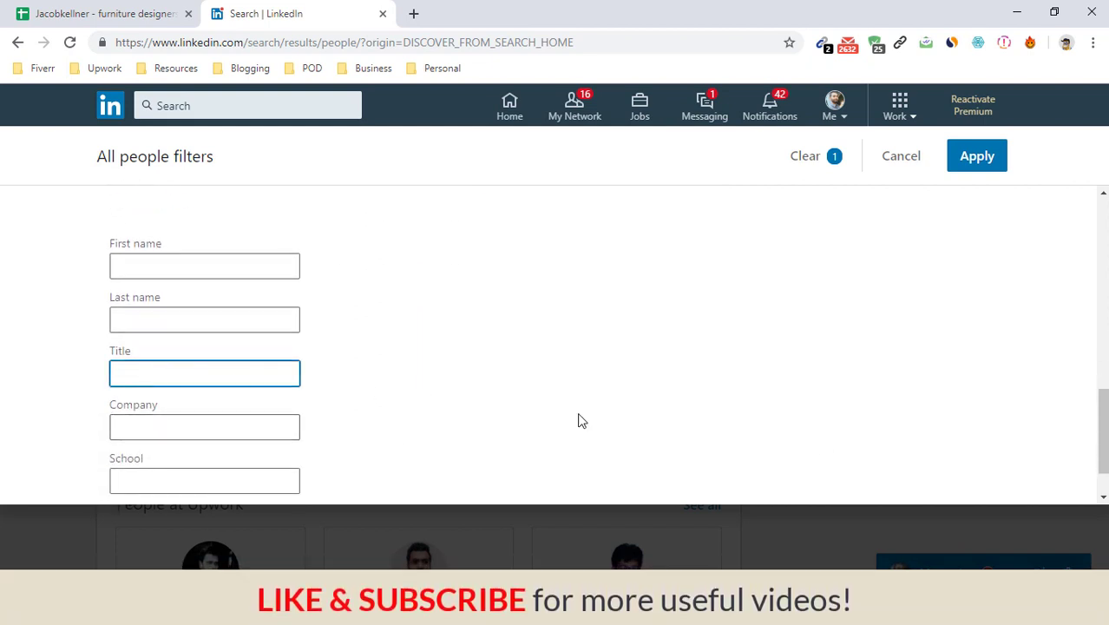
text(CEO)
click(565, 387)
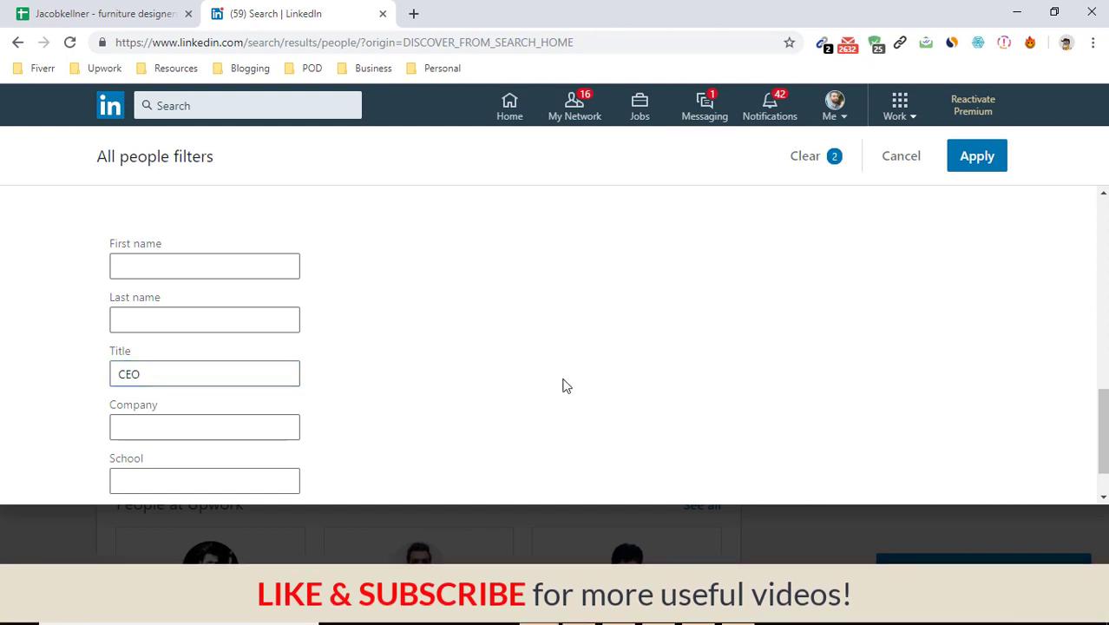
click(977, 158)
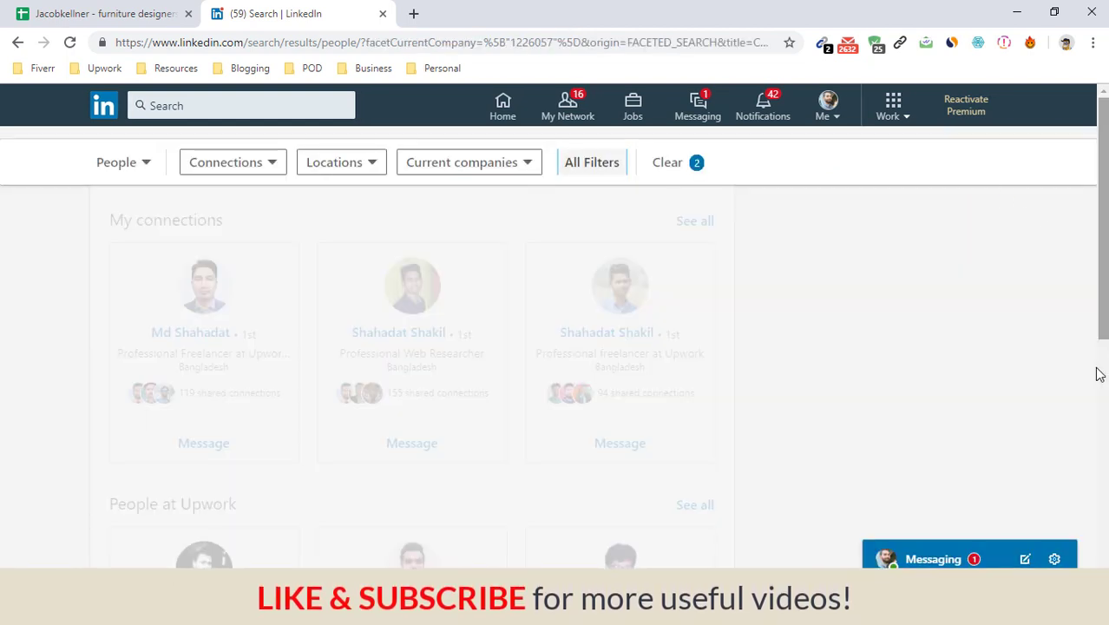
Open the profile of the CEO at MIS Solutions, Inc. in Noida Area, India, in a new tab
scroll(665, 302, down, 1)
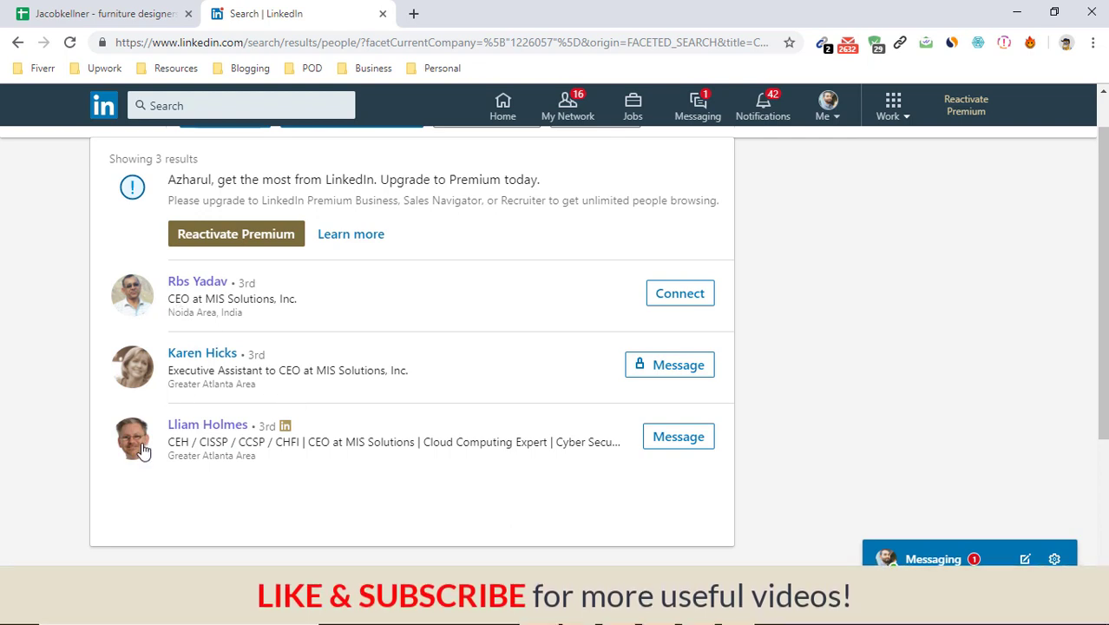
right_click(202, 283)
click(252, 289)
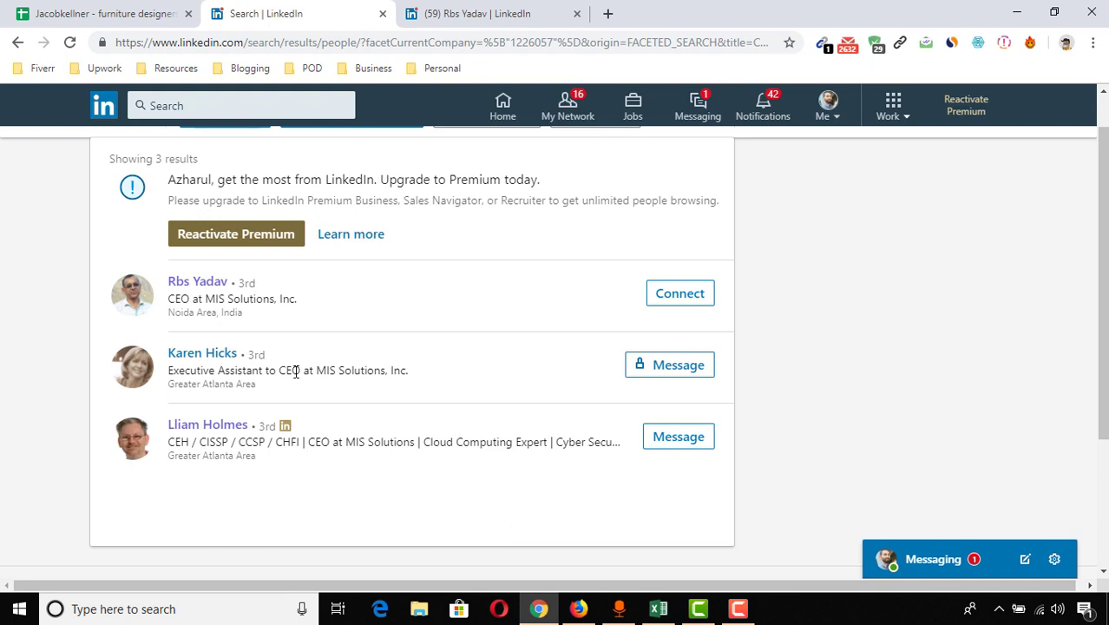
Check the Greater Atlanta Area result's headline for CEO at MIS Solutions and open that profile in a new tab
scroll(35, 479, down, 1)
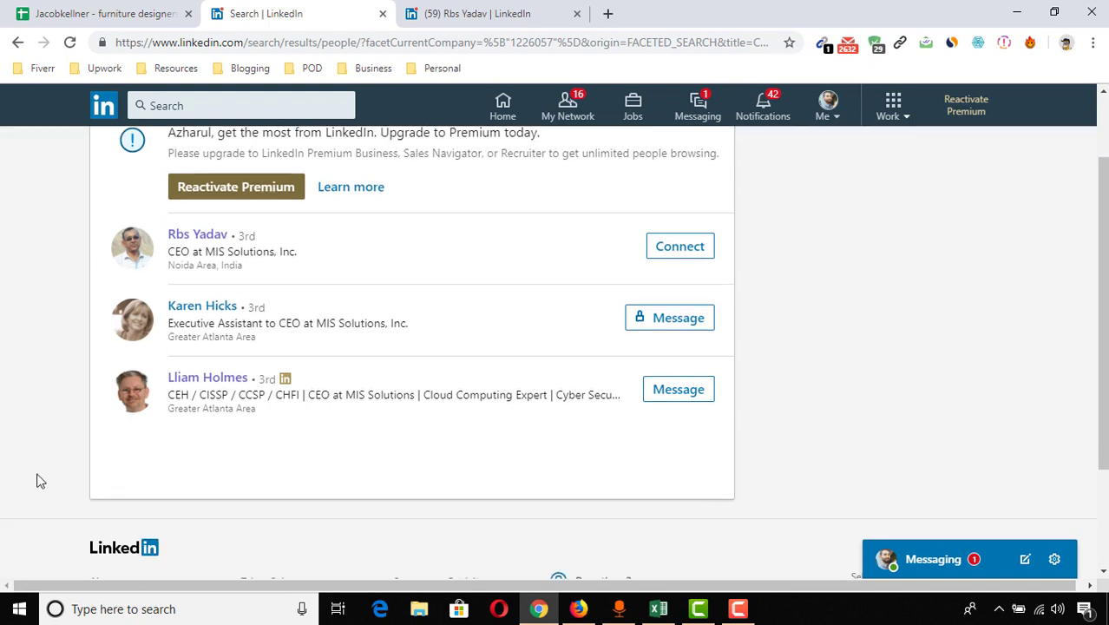
double_click(320, 363)
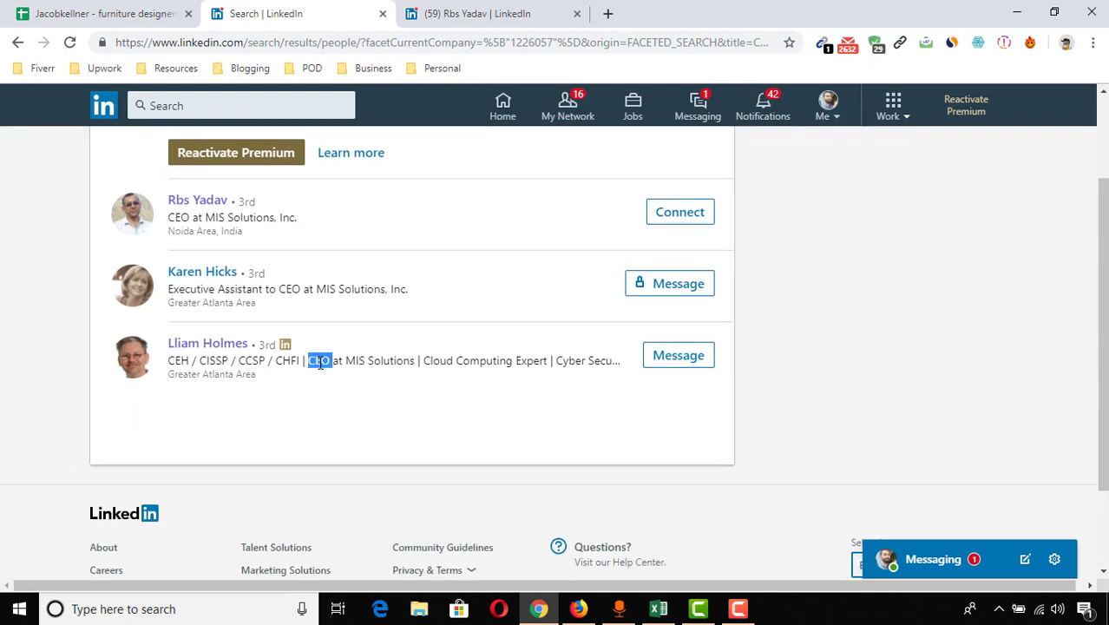
drag(346, 361, 415, 361)
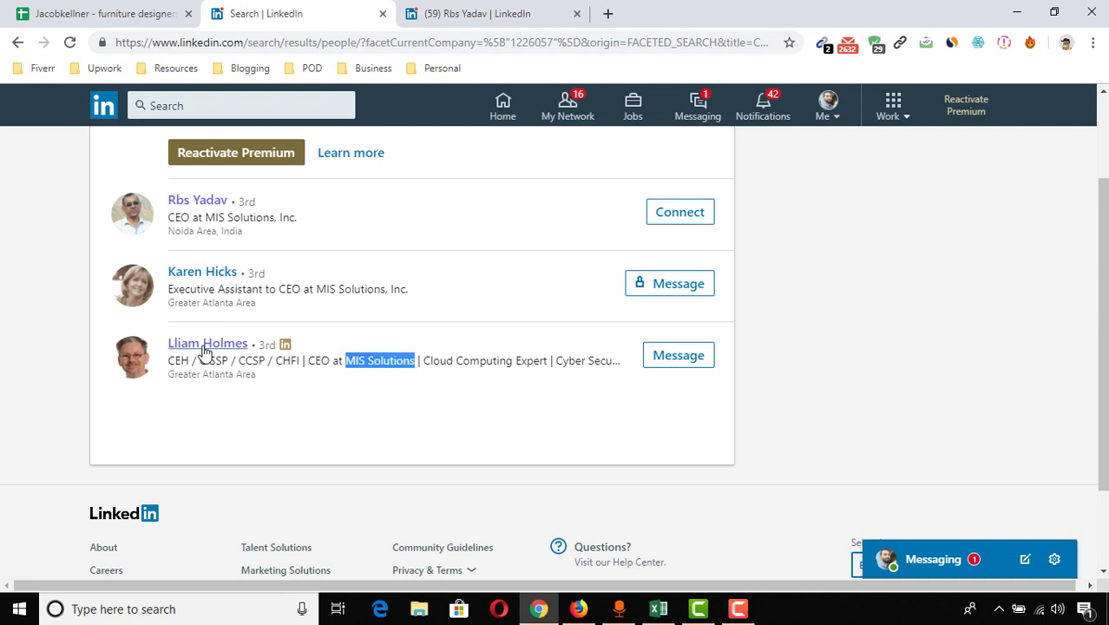
right_click(207, 349)
click(230, 359)
Examine the India-based CEO's profile, including its connections, Experience and Interests sections
click(477, 8)
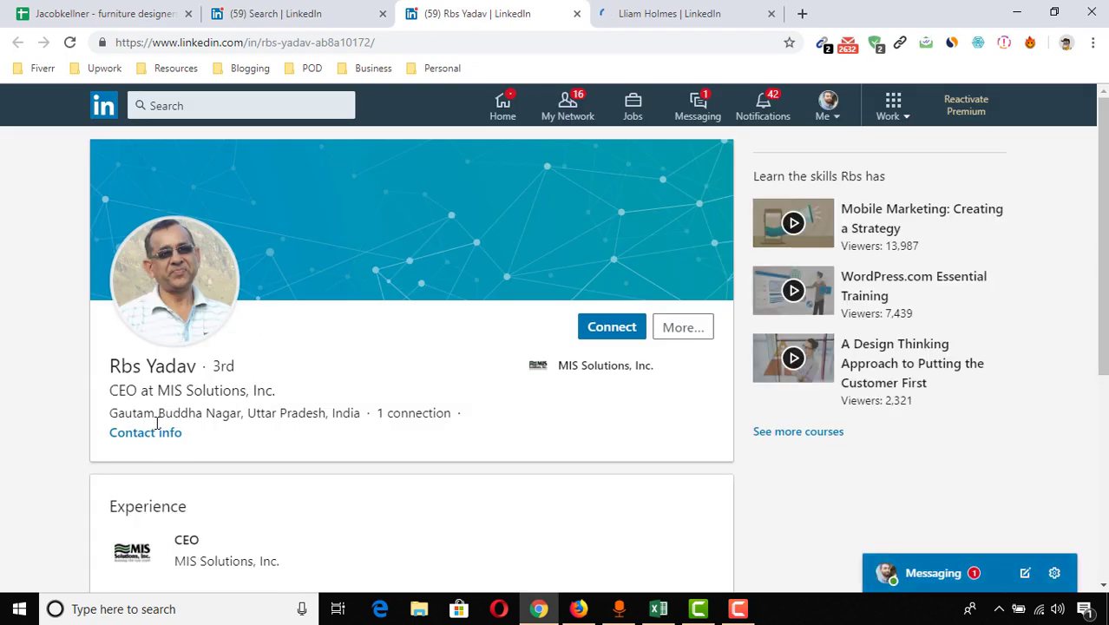
scroll(191, 345, down, 1)
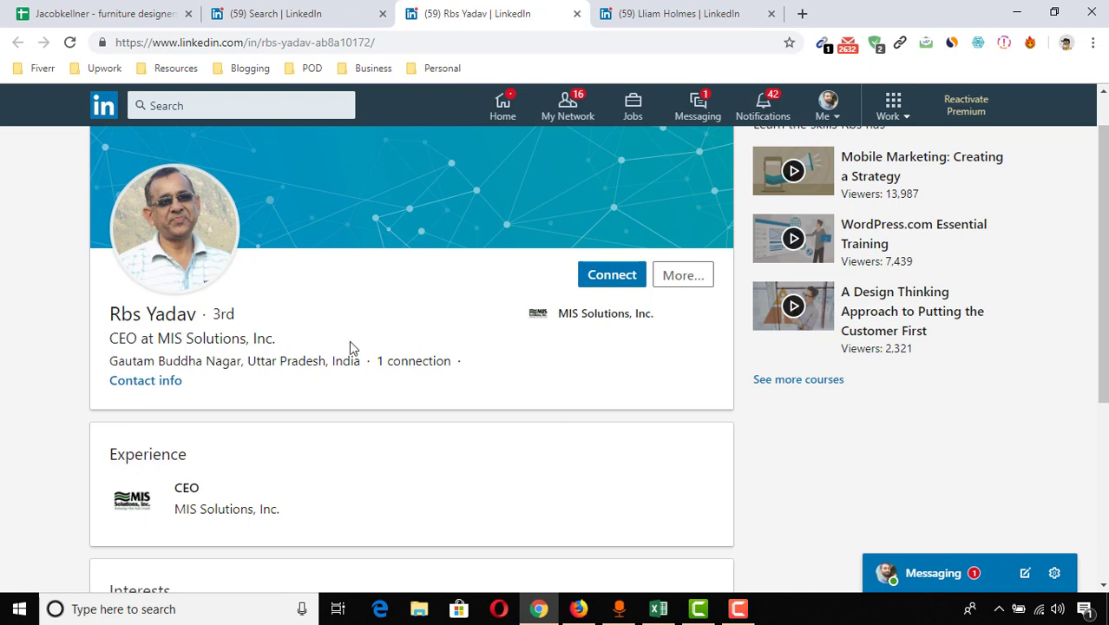
scroll(84, 486, down, 5)
scroll(61, 450, up, 5)
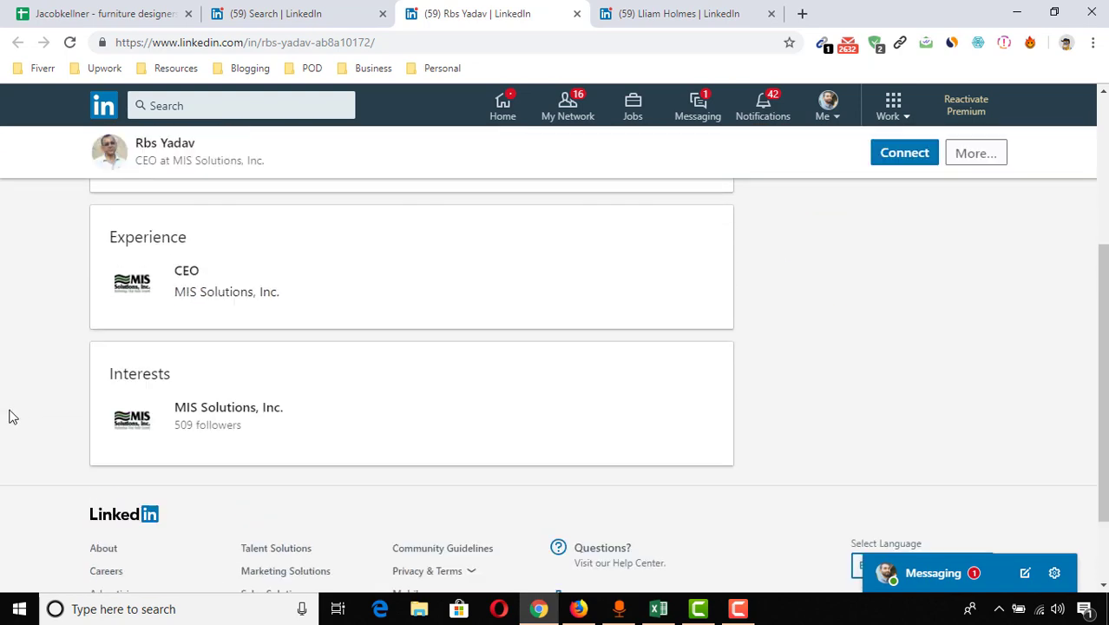
scroll(157, 417, down, 2)
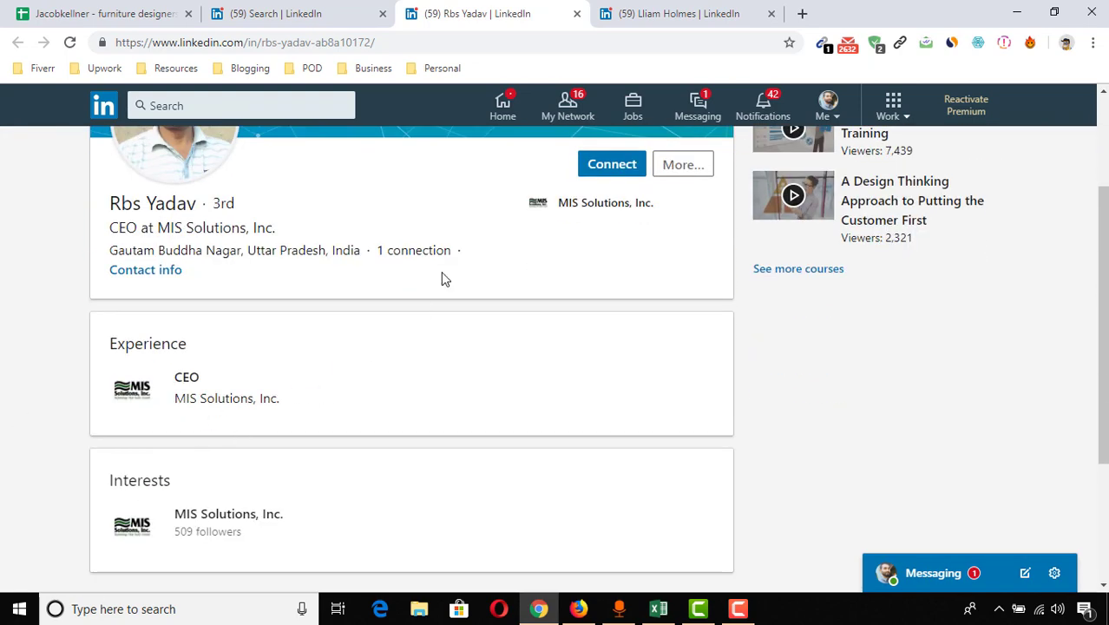
Examine the Atlanta-based CEO's profile, including the expanded About text, the activity and the Experience section for MIS Solutions, Inc
click(631, 10)
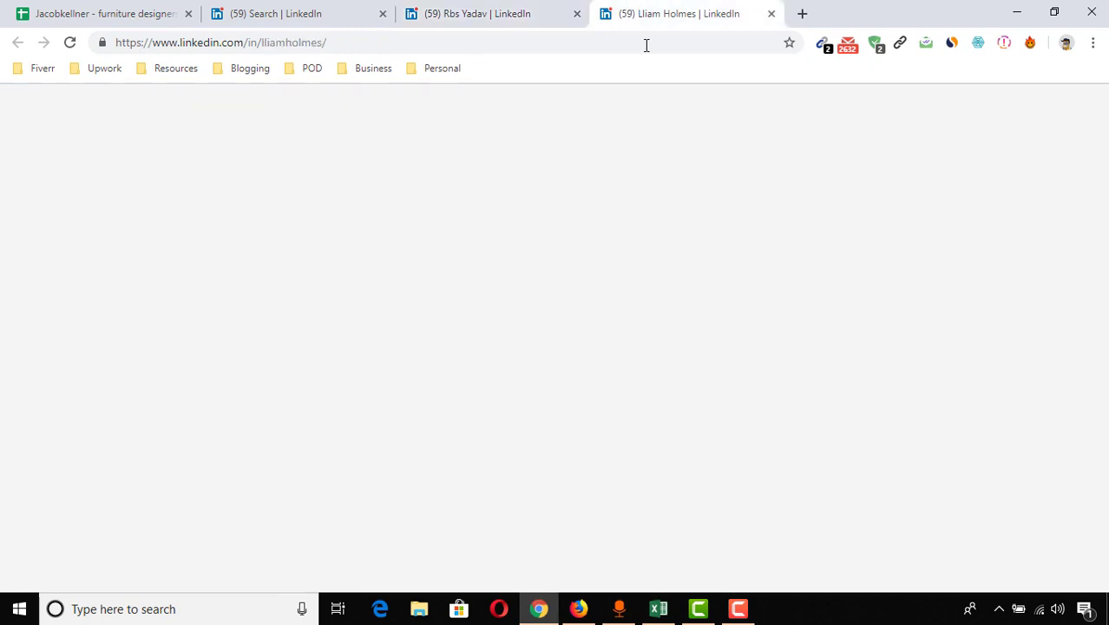
scroll(496, 303, down, 2)
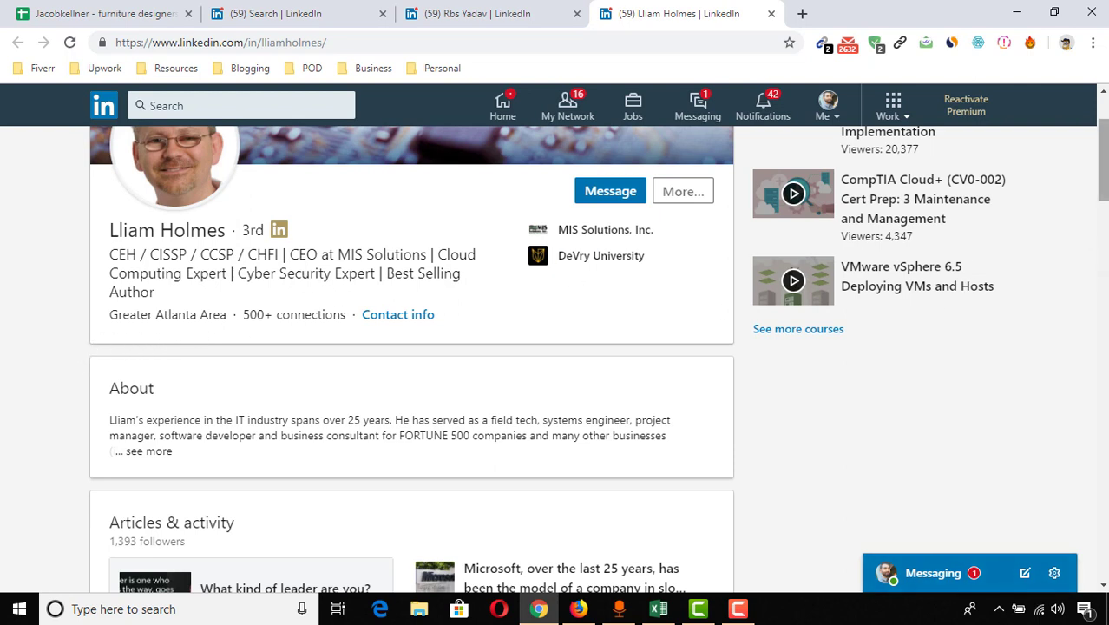
scroll(259, 308, down, 1)
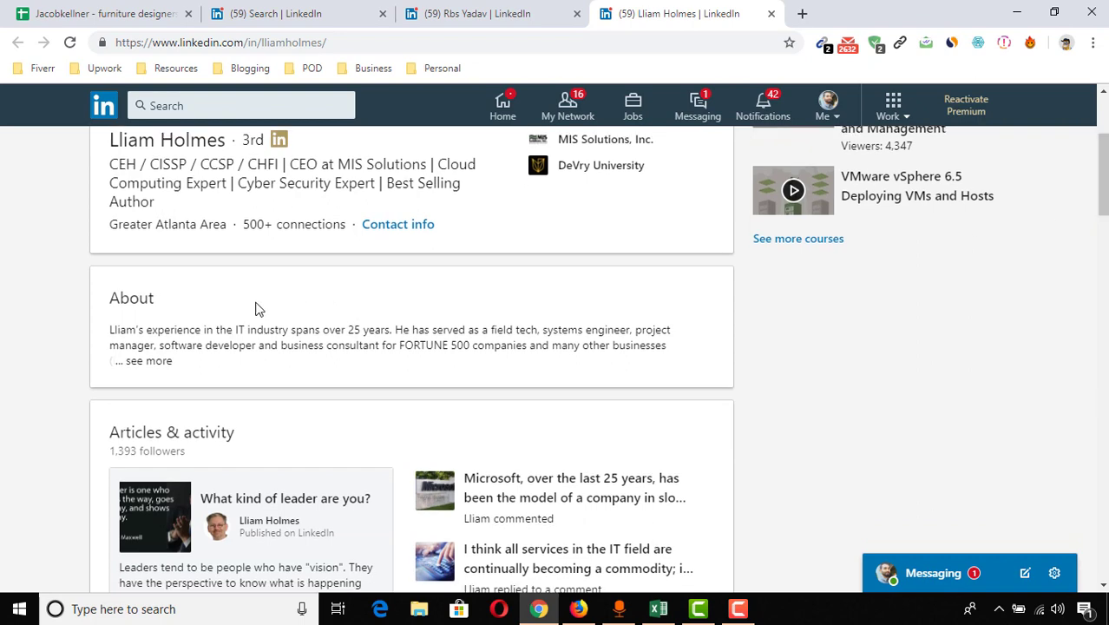
click(149, 363)
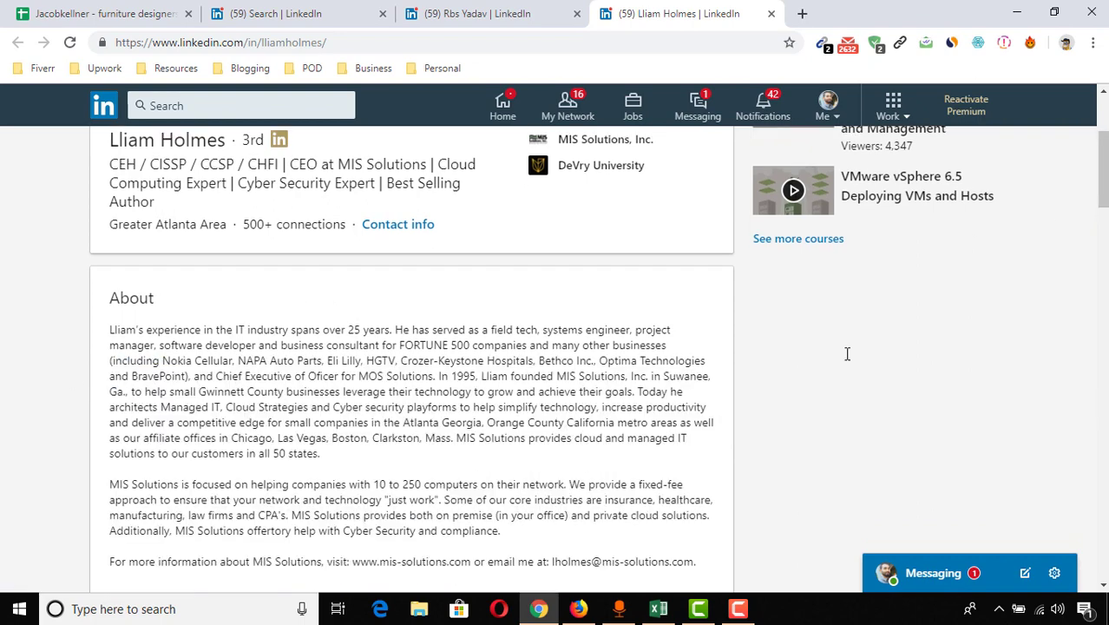
scroll(411, 348, down, 8)
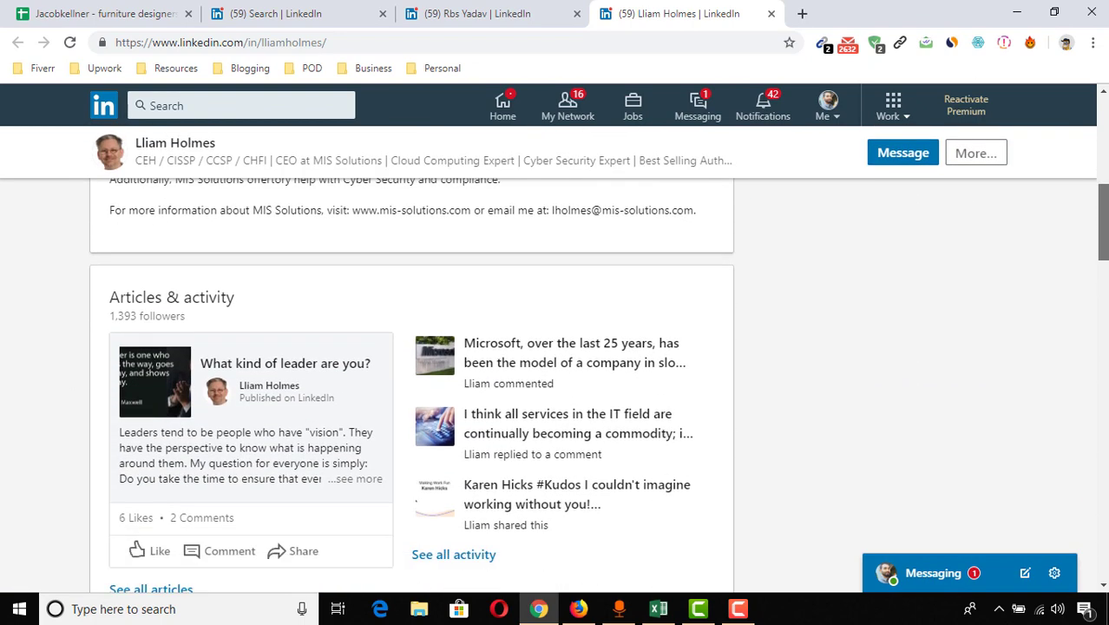
drag(1103, 267, 1103, 273)
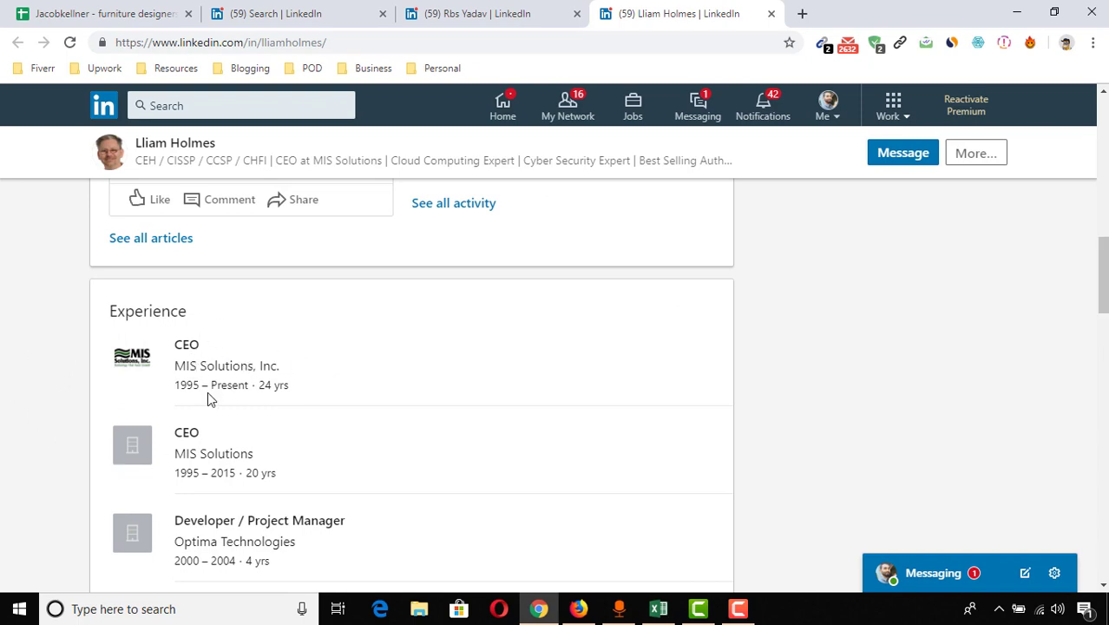
Copy the Atlanta-based CEO's name from the profile header and switch to the contact sheet in Excel
scroll(111, 366, up, 10)
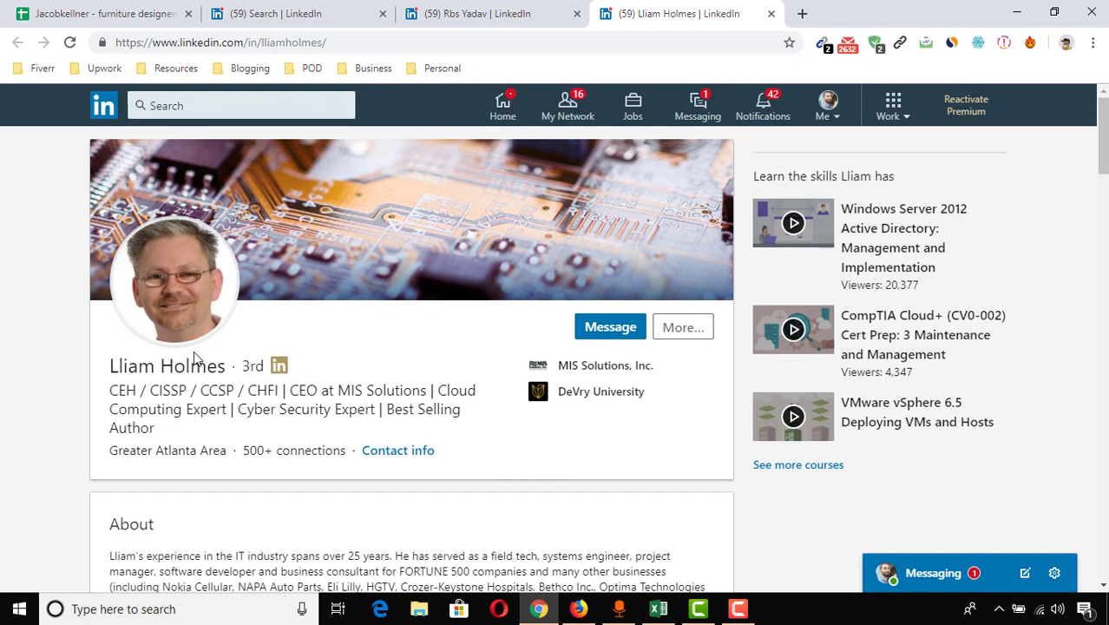
triple_click(126, 355)
right_click(228, 367)
click(248, 375)
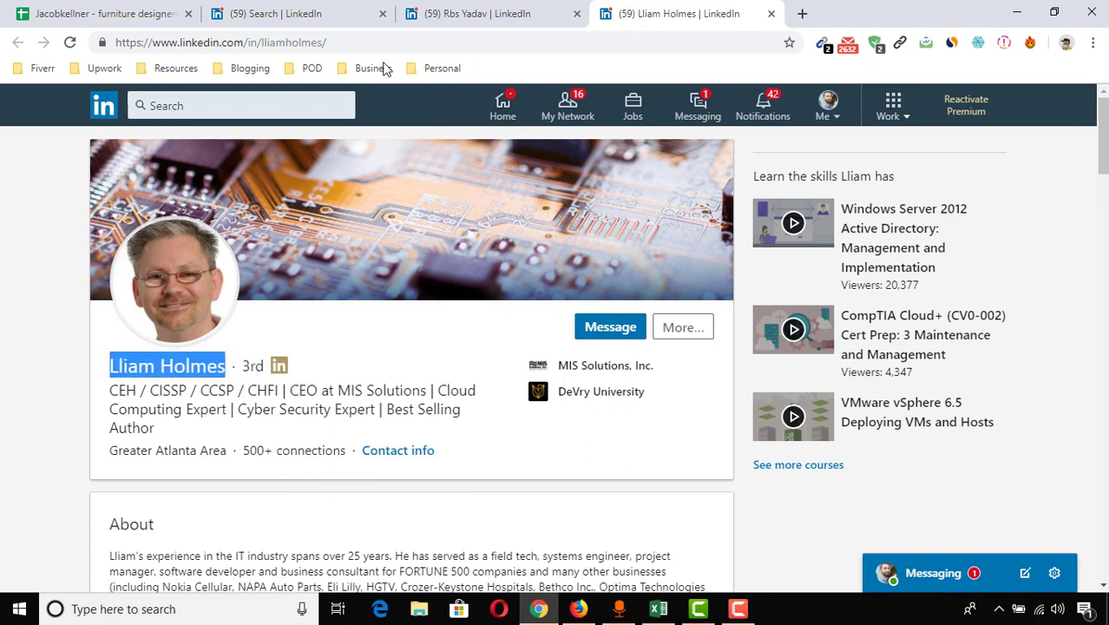
click(658, 609)
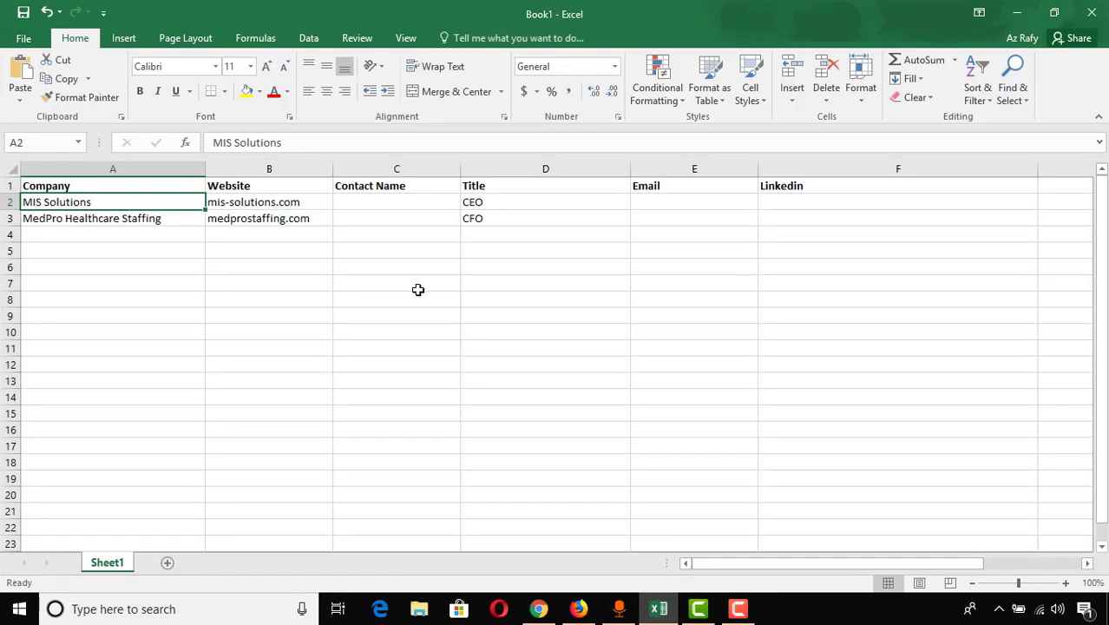
double_click(373, 202)
right_click(374, 202)
click(414, 274)
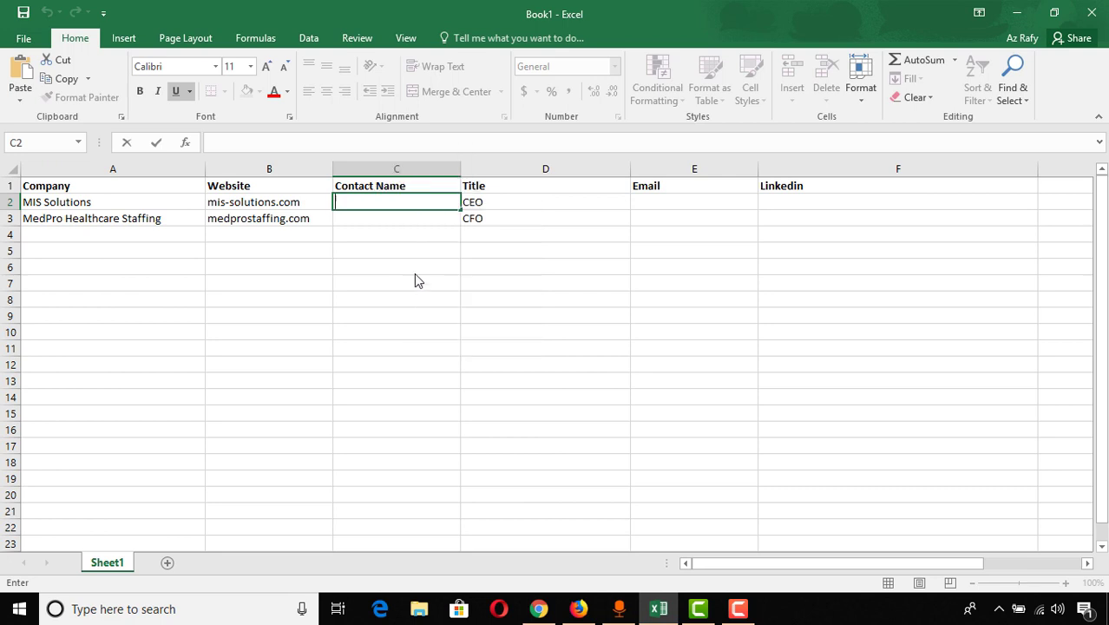
click(444, 297)
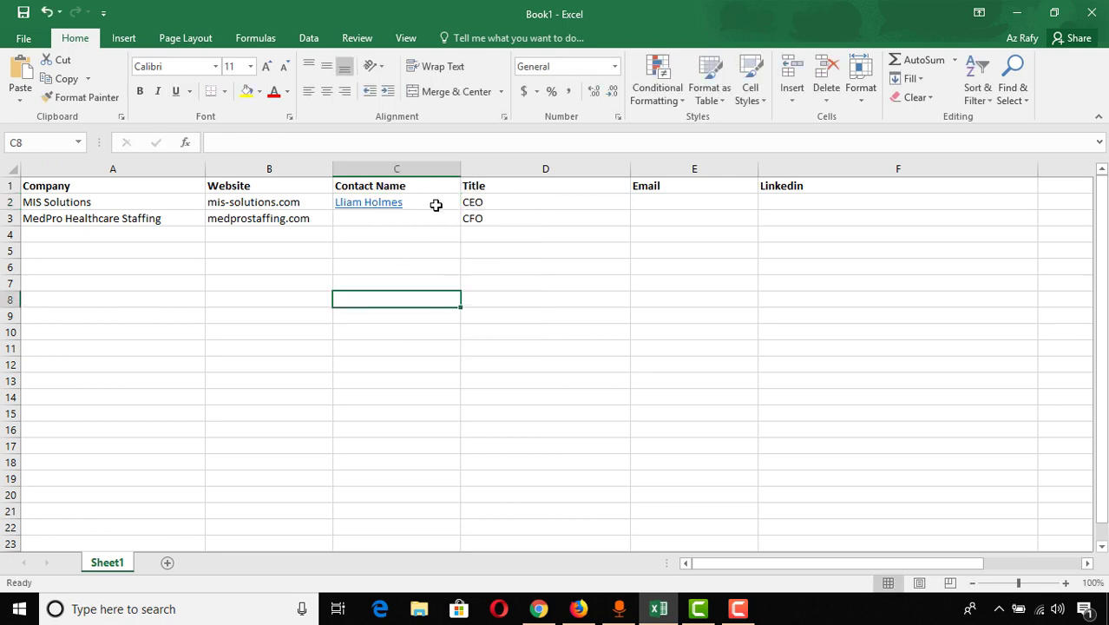
key(ctrl+z)
key(ctrl+z)
Paste the copied name into the Contact Name cell C2 for MIS Solutions
click(409, 211)
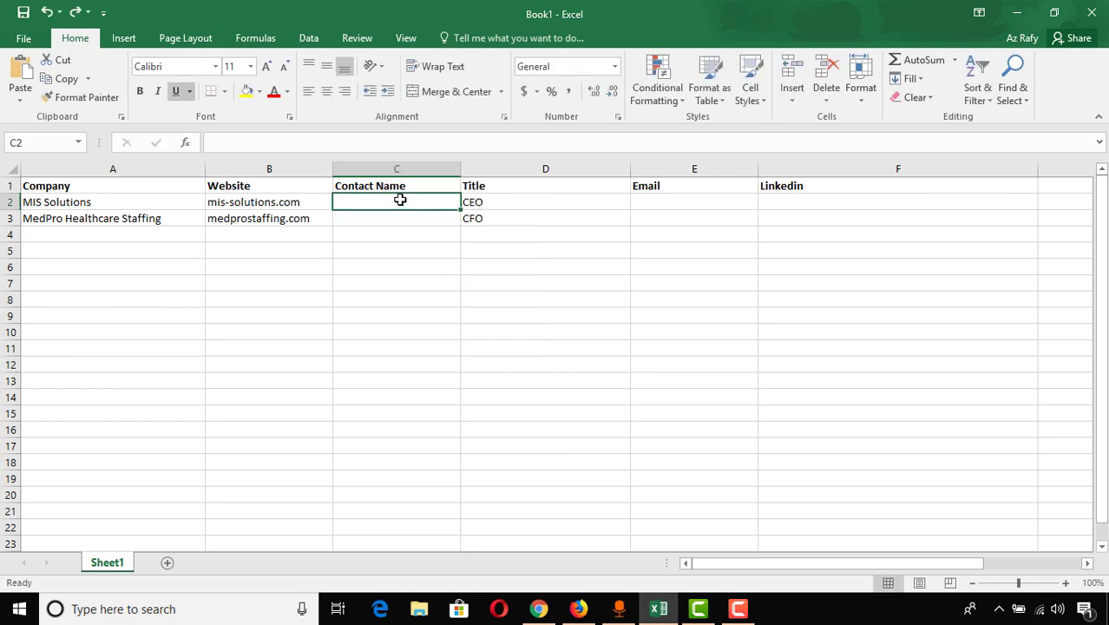
right_click(400, 200)
click(438, 269)
click(384, 278)
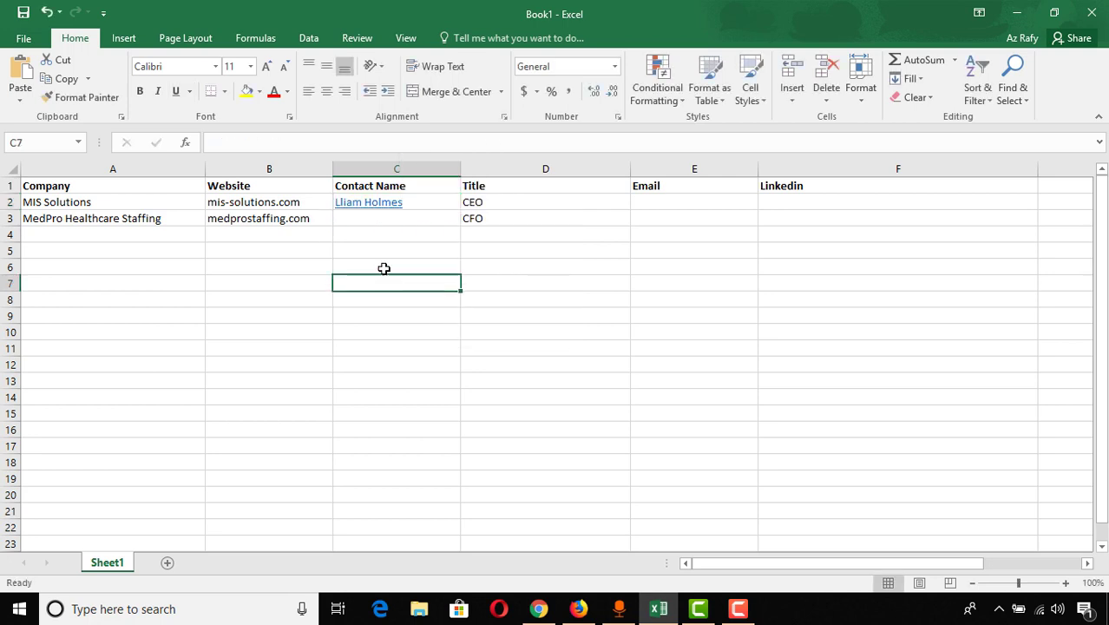
click(360, 202)
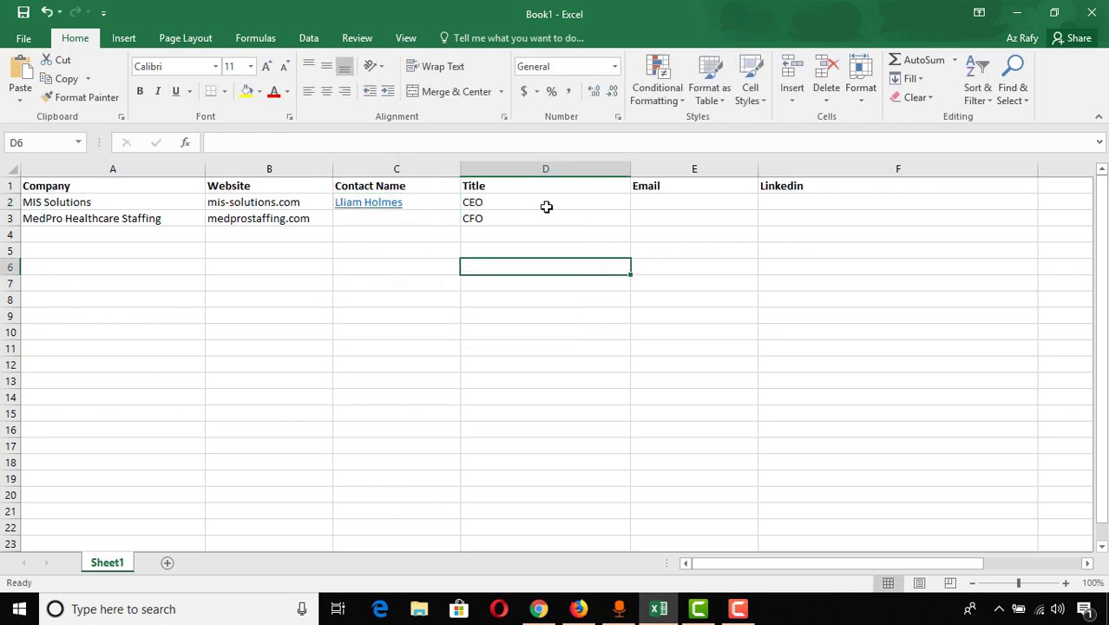
Select the Linkedin cell F2 for MIS Solutions, and copy the CEO's profile URL from the browser
click(781, 204)
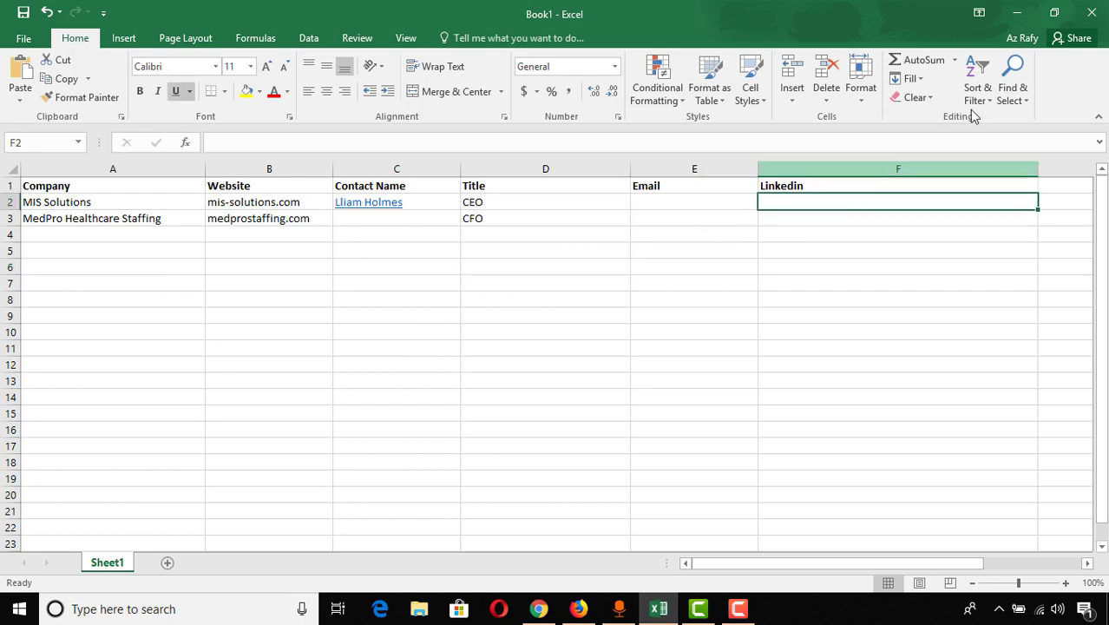
click(1017, 12)
click(515, 43)
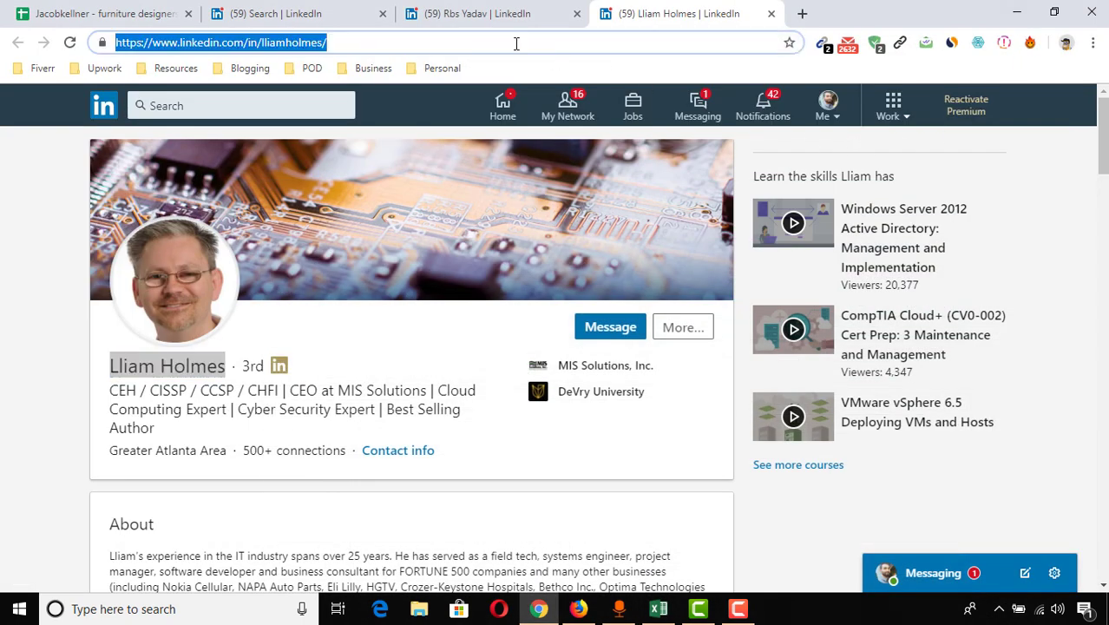
right_click(512, 39)
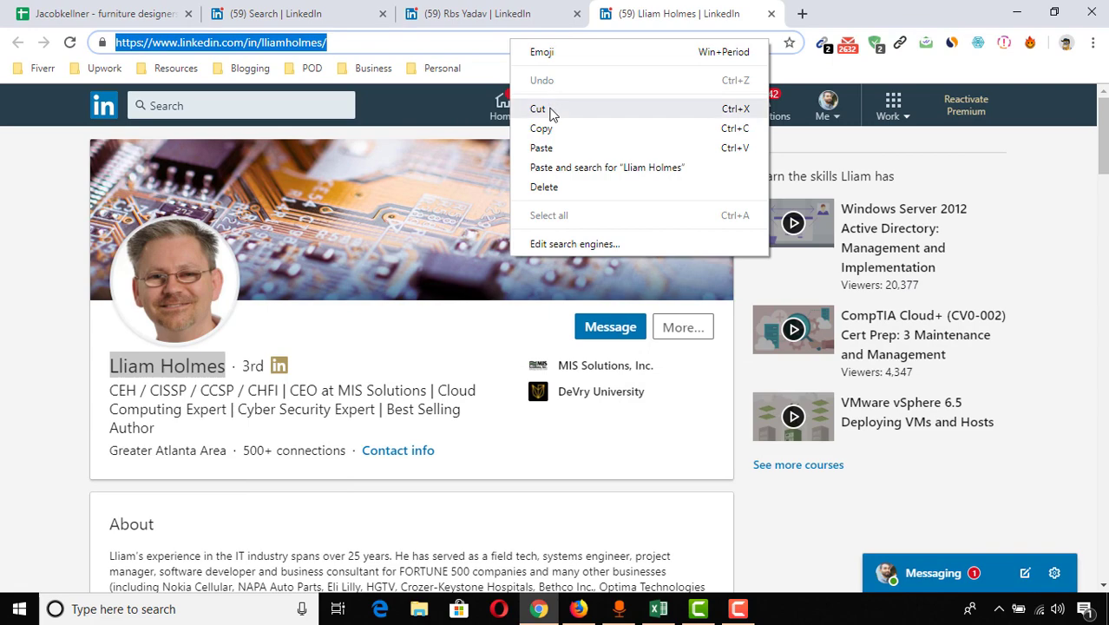
click(552, 127)
Switch to Excel and paste the profile URL into the Linkedin cell F2 of the MIS Solutions row
click(659, 609)
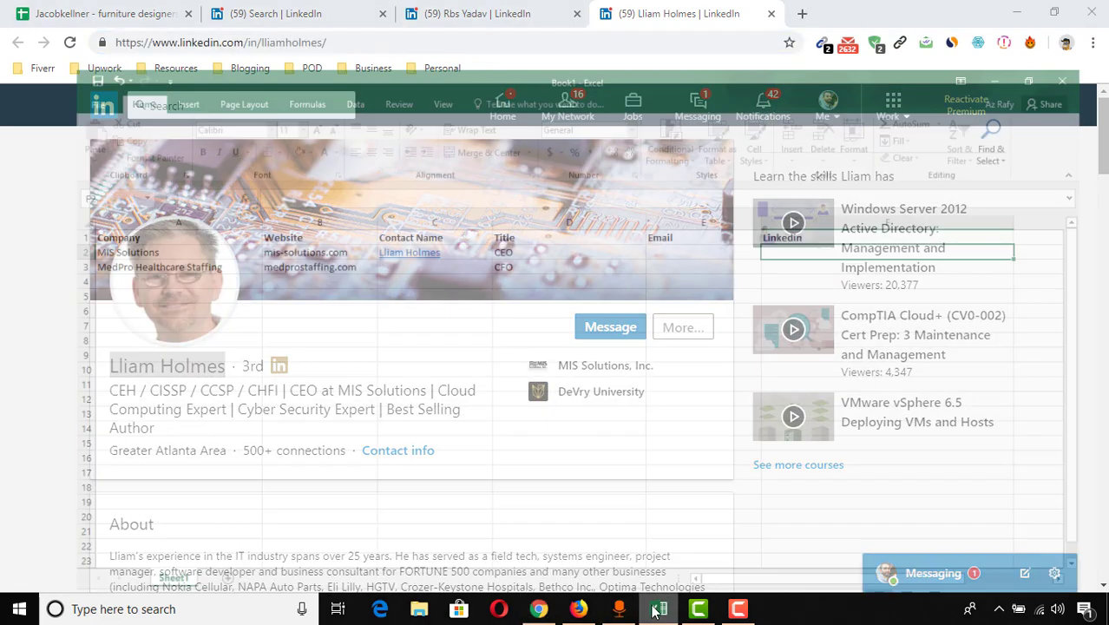
right_click(802, 201)
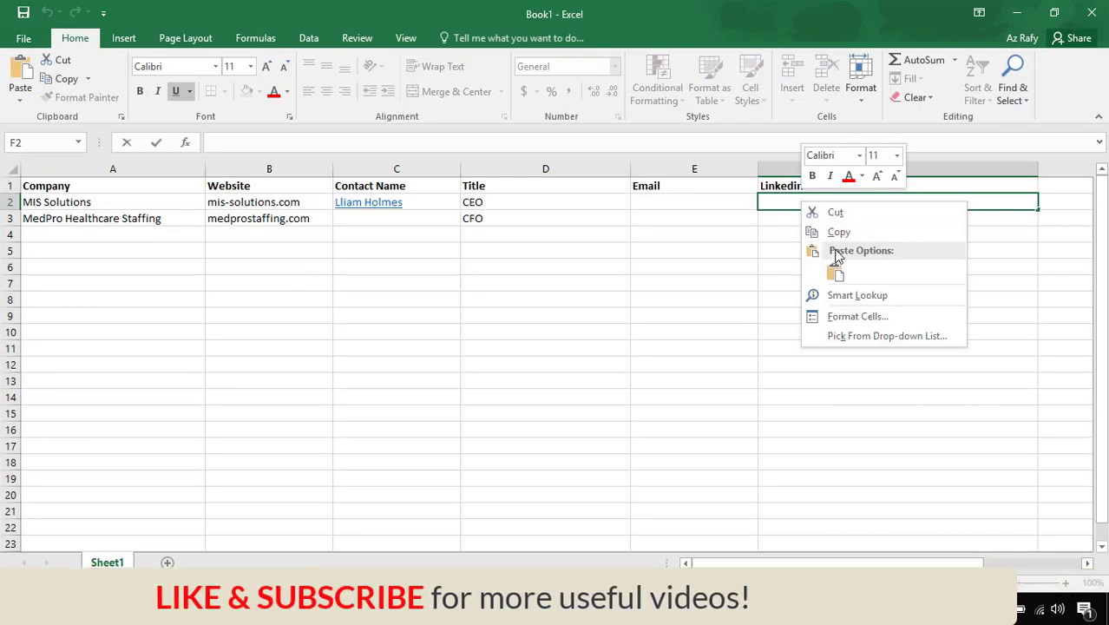
click(810, 260)
click(730, 300)
click(789, 222)
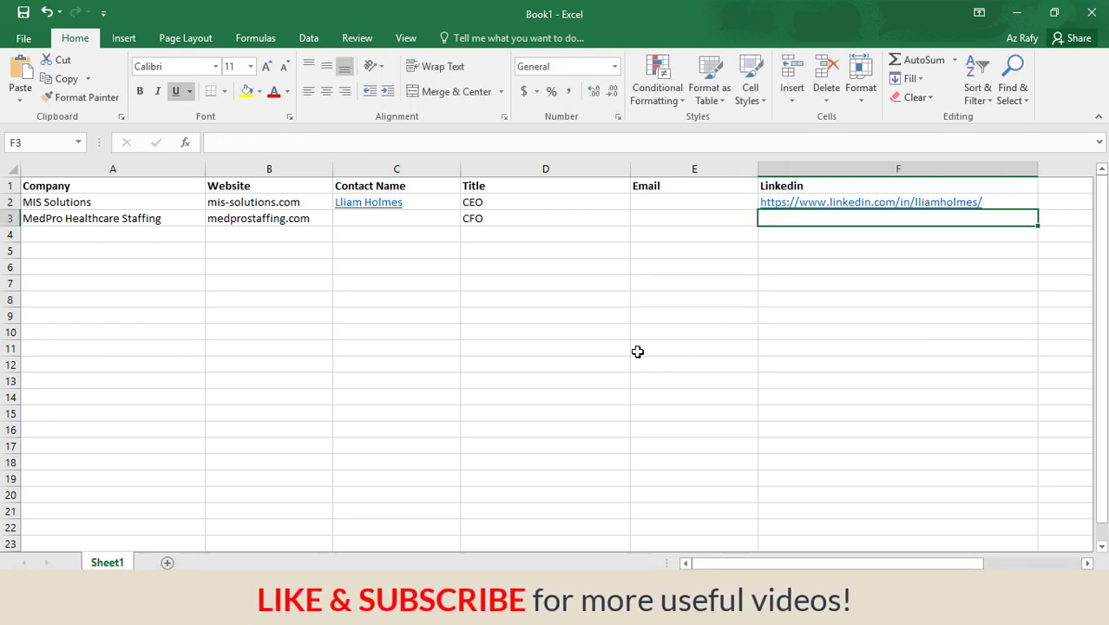
Check the title needed in row 3, copy the company name MedPro Healthcare Staffing from A3, and switch to the browser
click(492, 217)
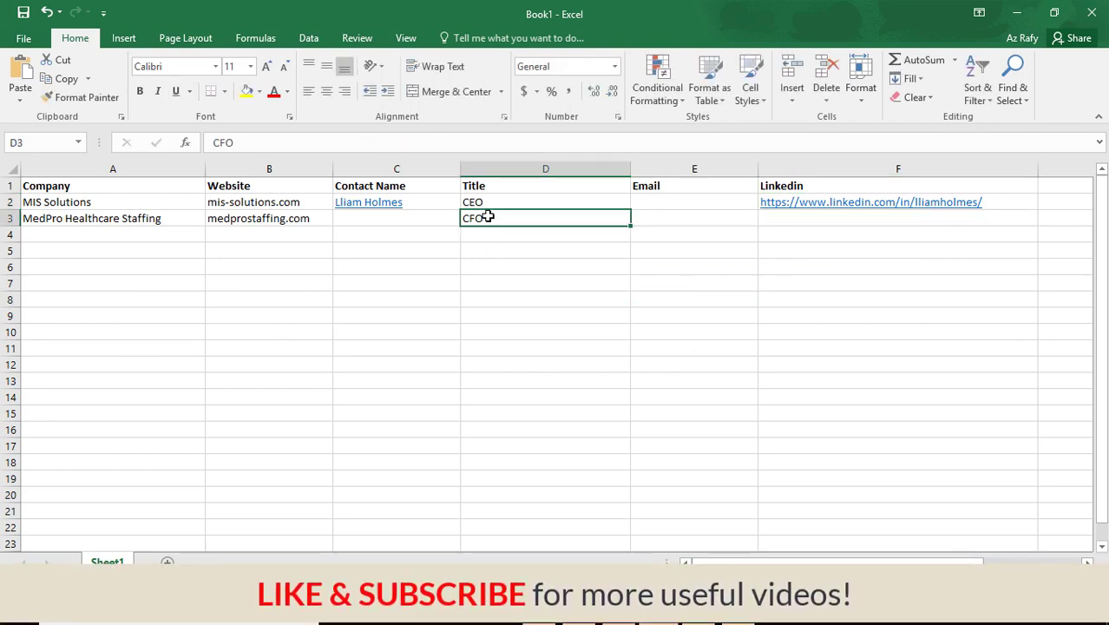
click(112, 225)
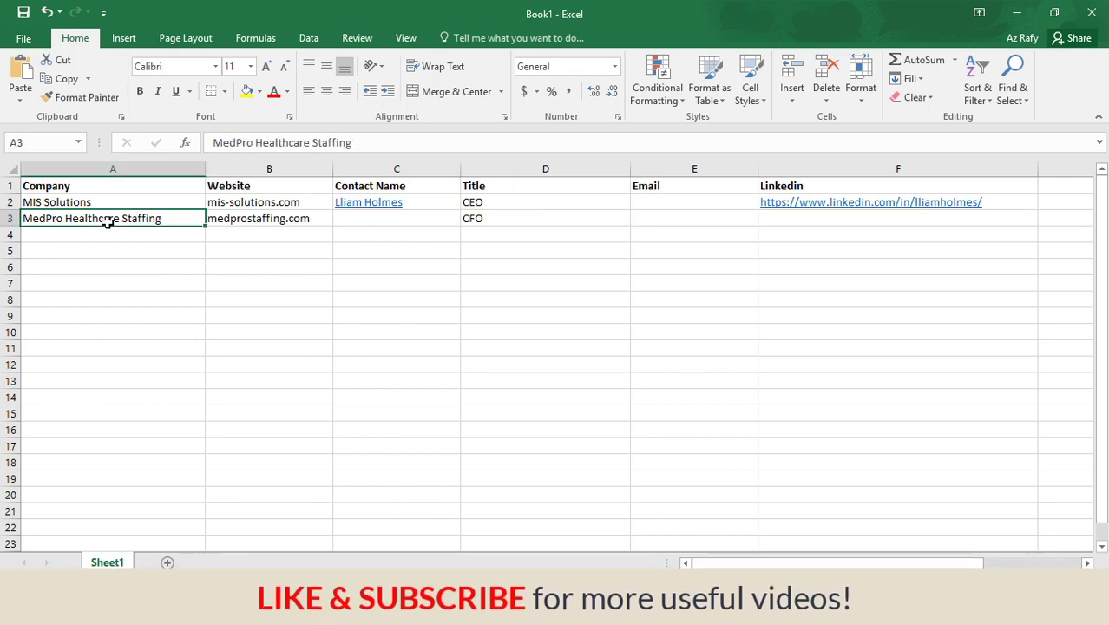
right_click(112, 225)
click(144, 250)
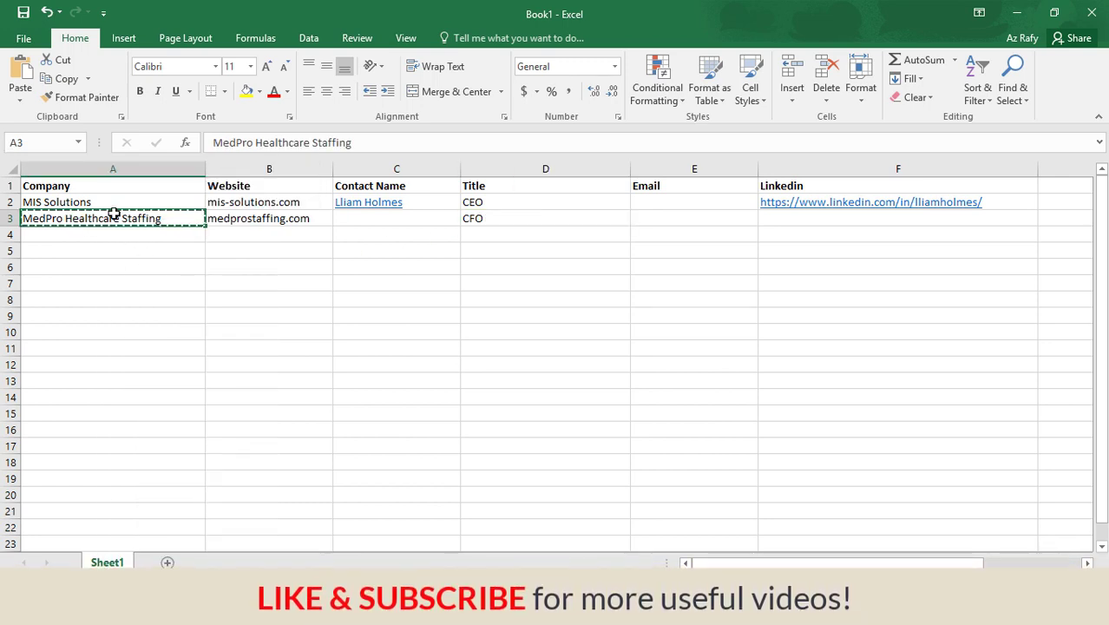
key(alt+Tab)
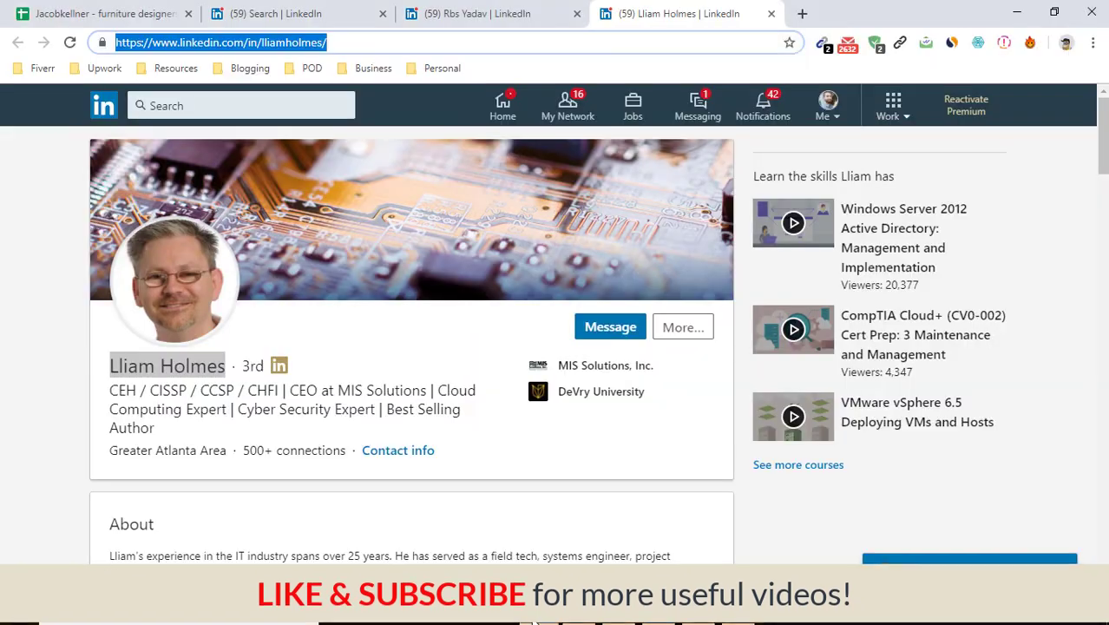
Start a new LinkedIn people search and open all of its people filters
click(214, 107)
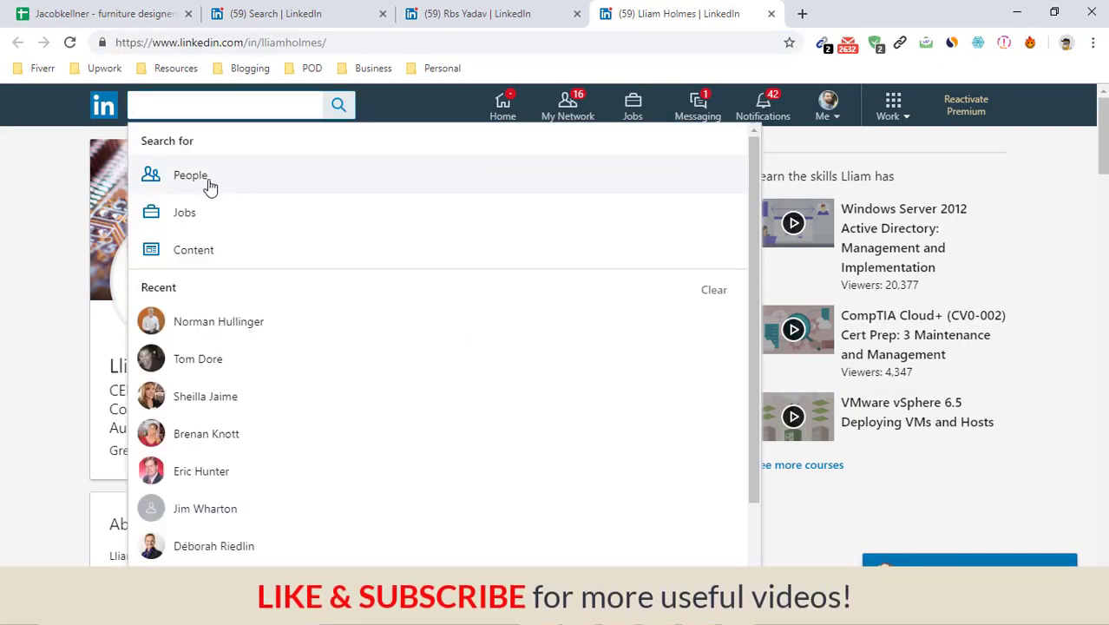
key(Escape)
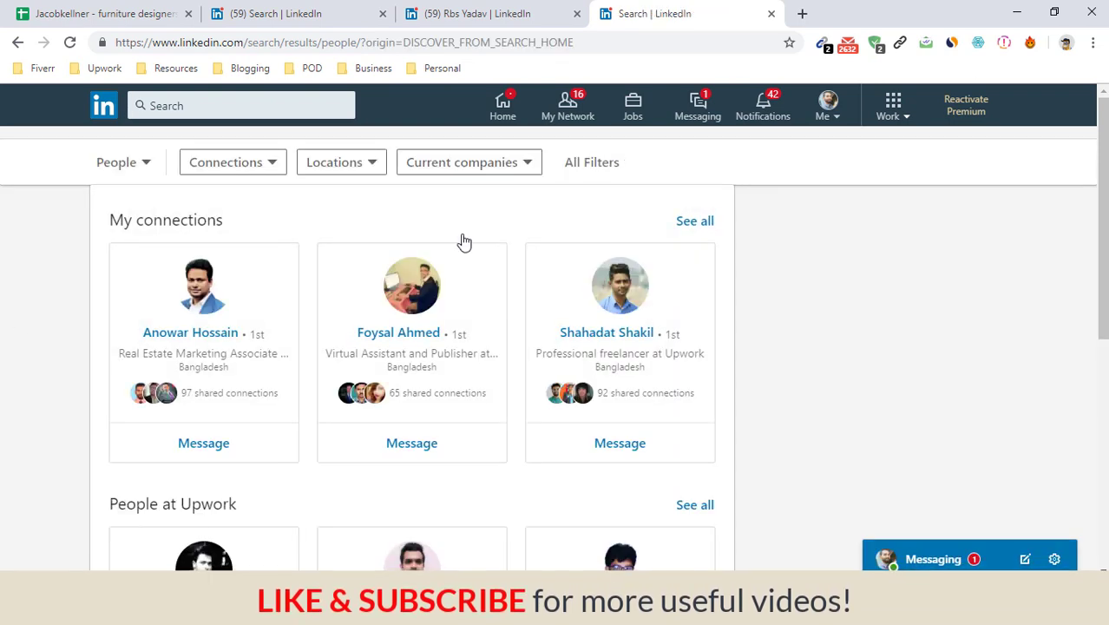
click(588, 177)
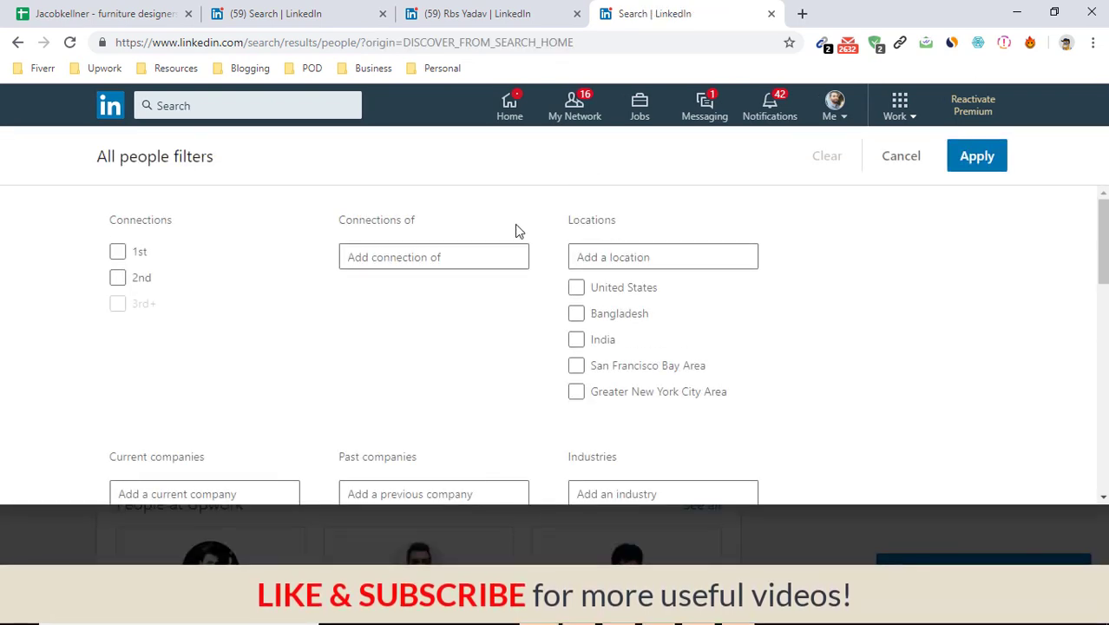
Add MedPro Healthcare Staffing as the current company filter, using the copied company name
scroll(143, 365, down, 3)
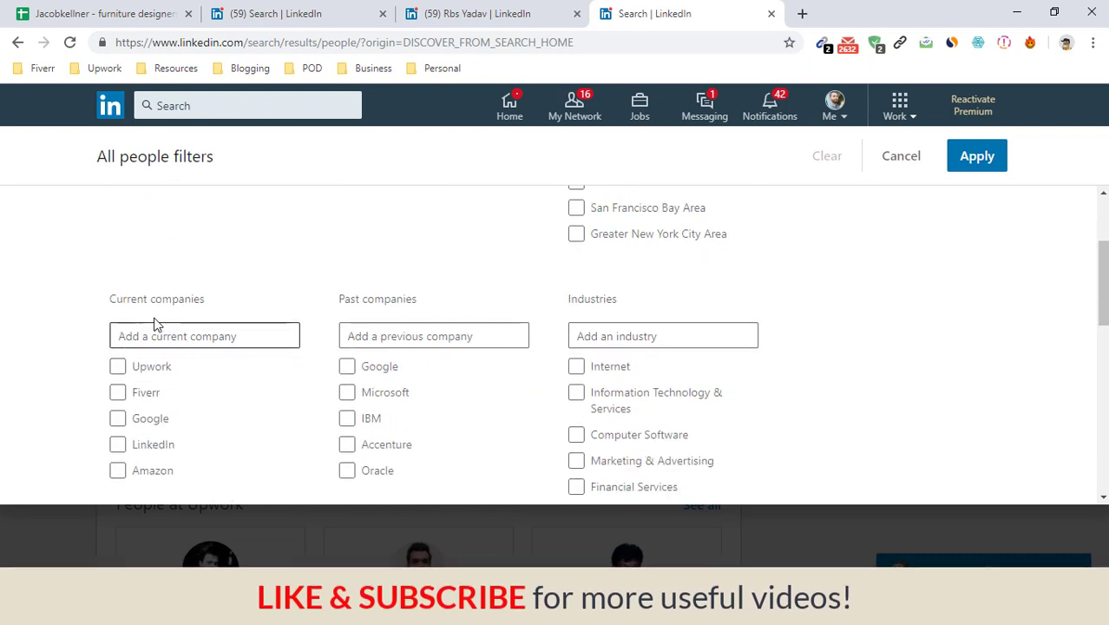
click(180, 336)
right_click(174, 335)
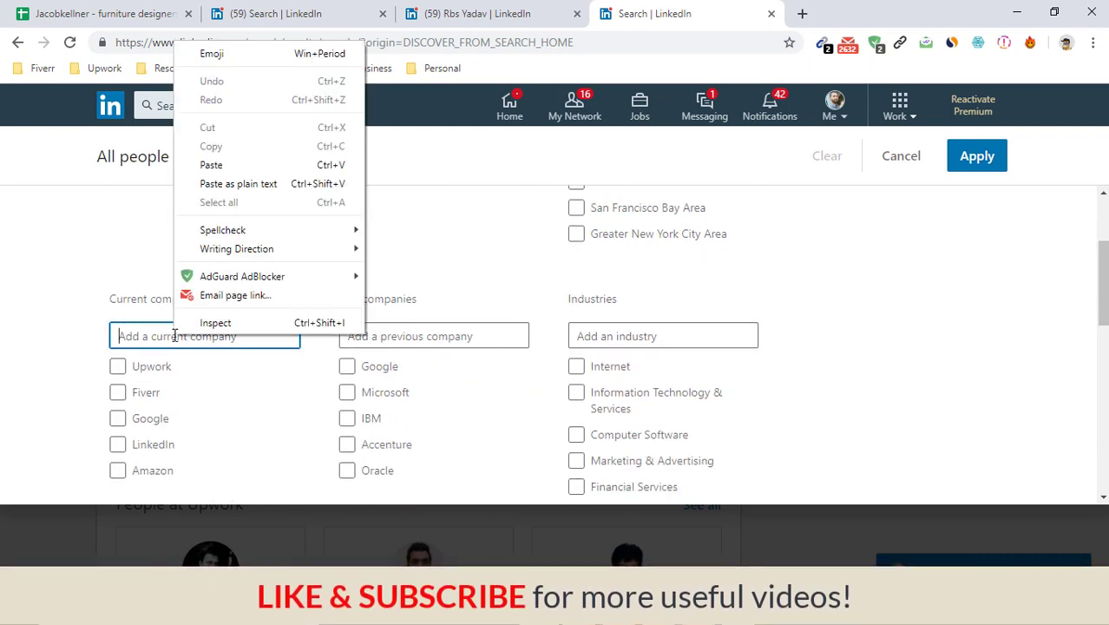
click(213, 165)
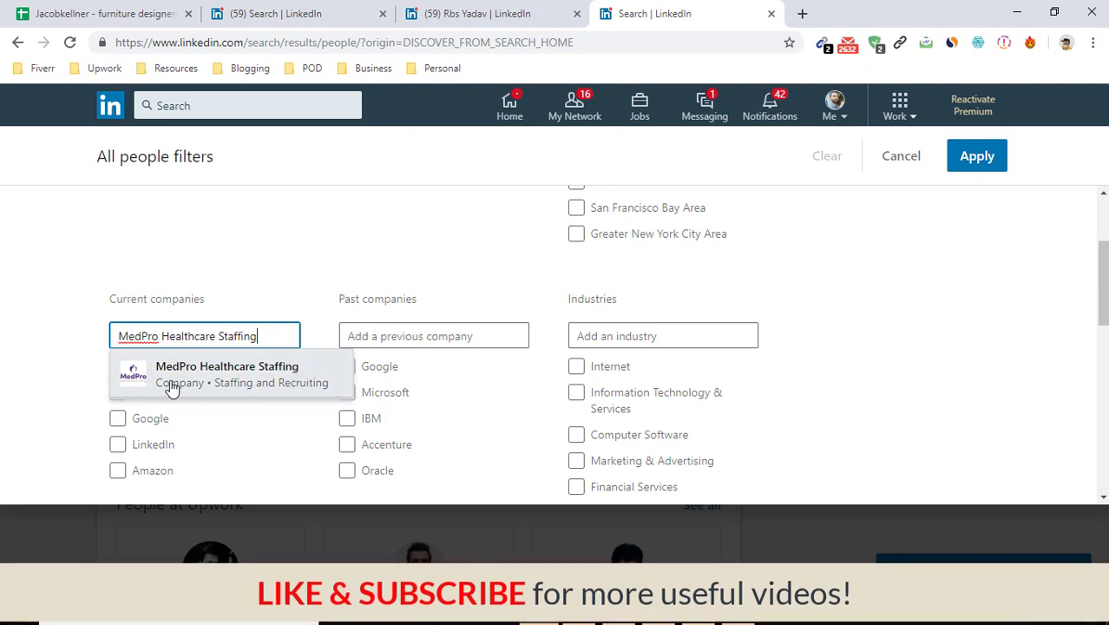
click(176, 382)
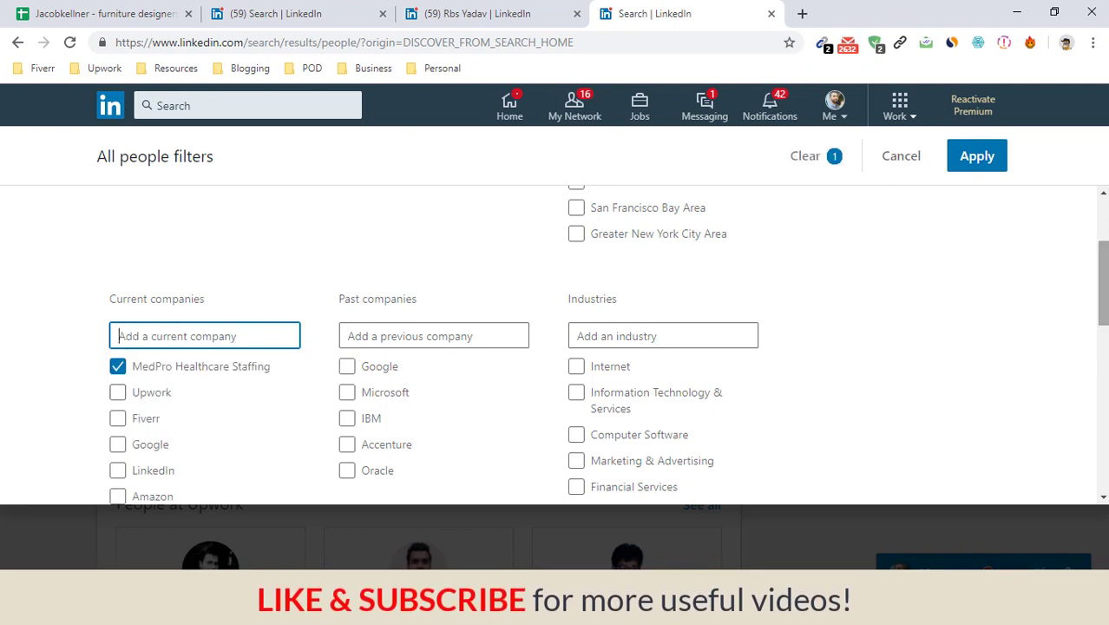
Set the Title filter to CFO and apply the people filters
scroll(1094, 369, down, 5)
scroll(995, 452, down, 3)
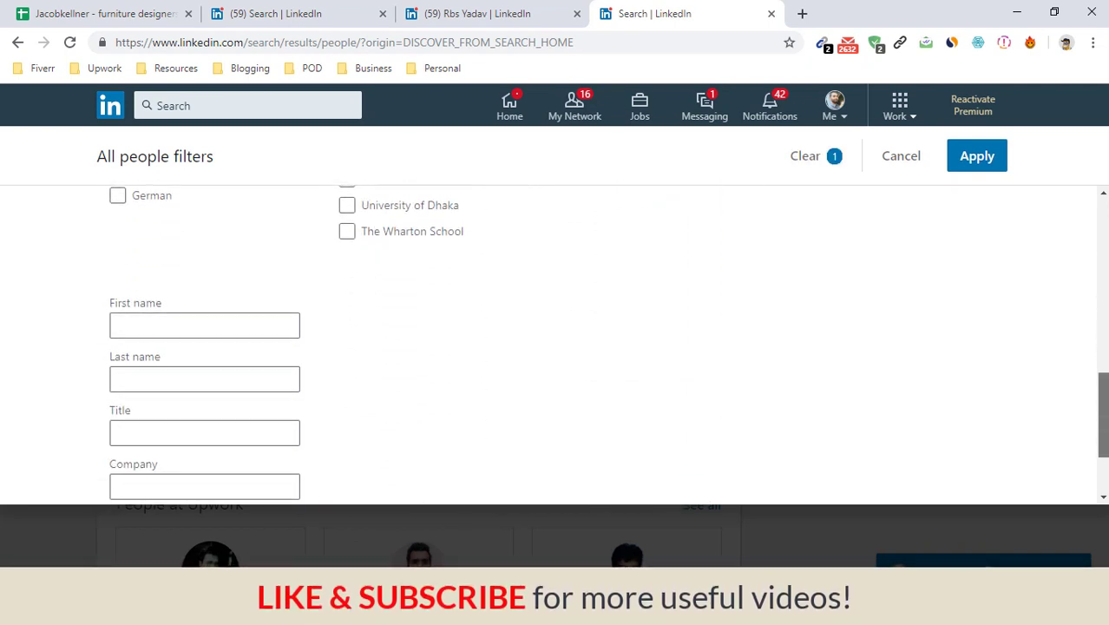
click(247, 393)
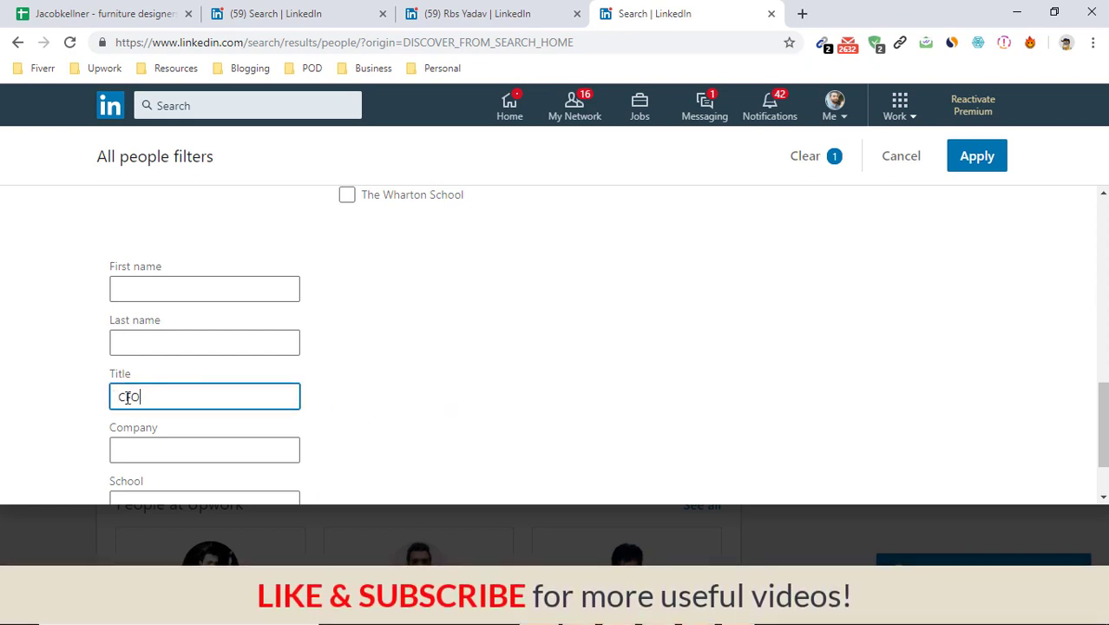
click(672, 371)
click(978, 159)
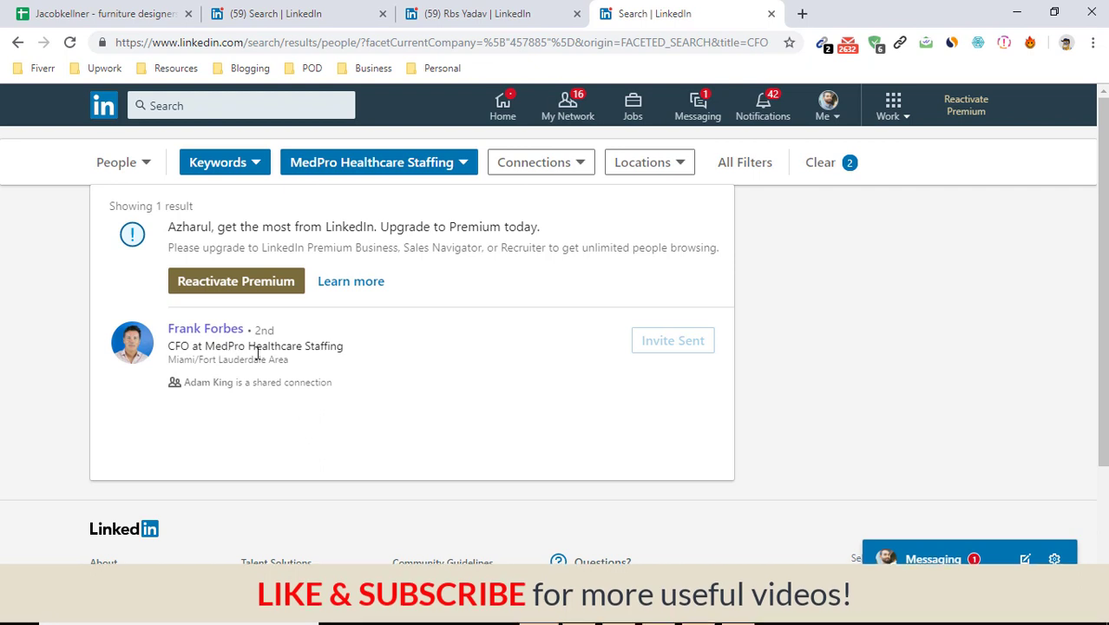
Open the profile of the CFO at MedPro Healthcare Staffing in a new tab
right_click(203, 330)
click(263, 343)
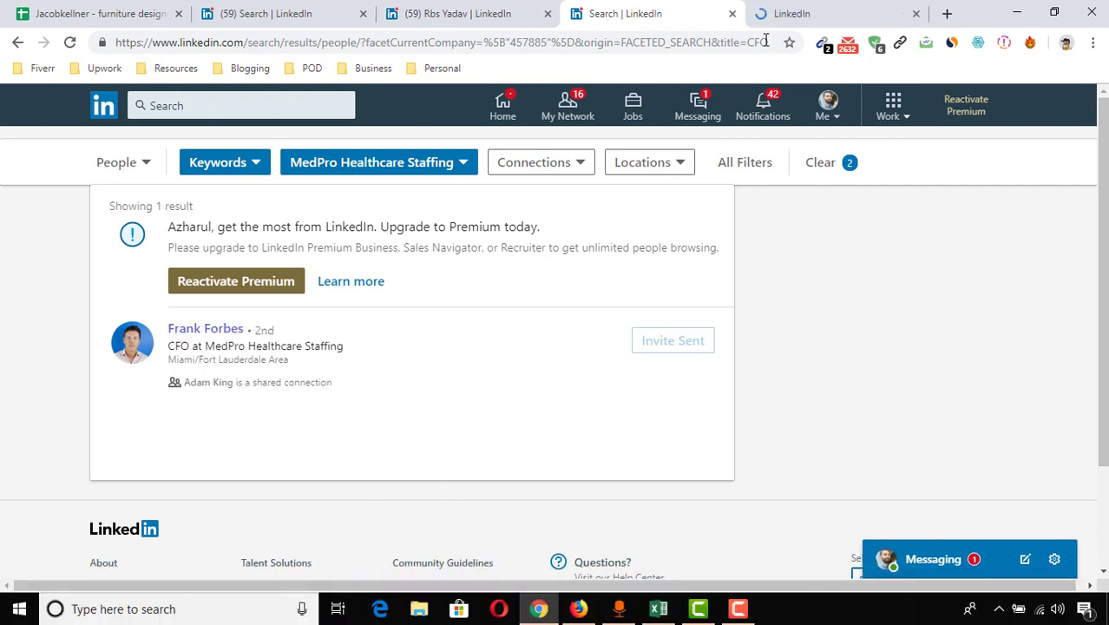
Copy the MedPro Healthcare Staffing CFO's name from the LinkedIn profile into cell C3 of the Excel sheet
key(ctrl+Tab)
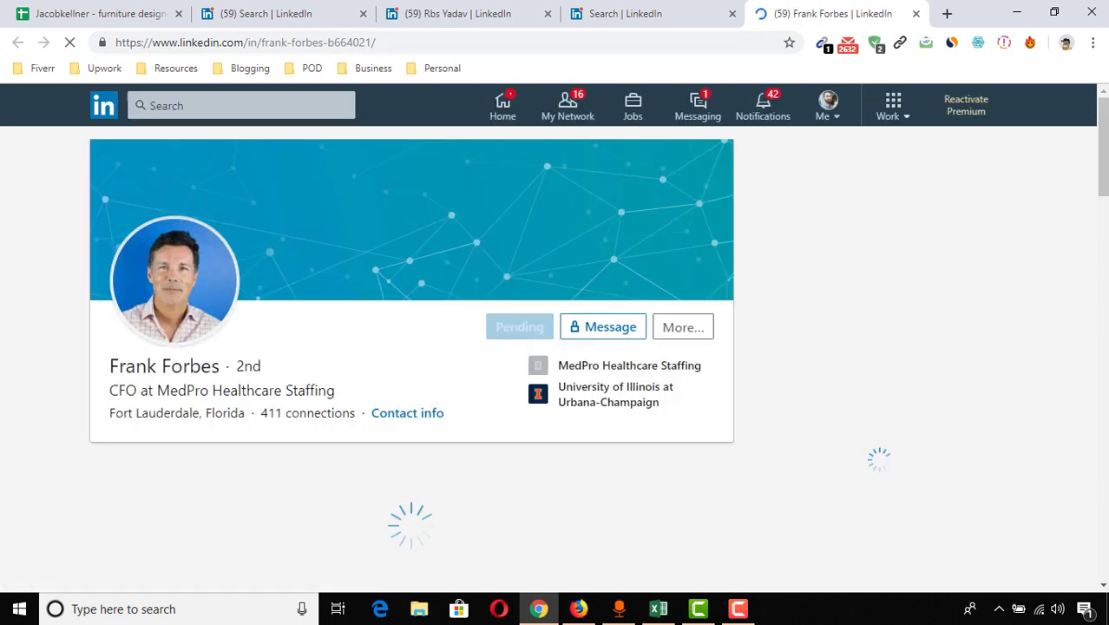
scroll(411, 347, down, 2)
scroll(156, 291, down, 2)
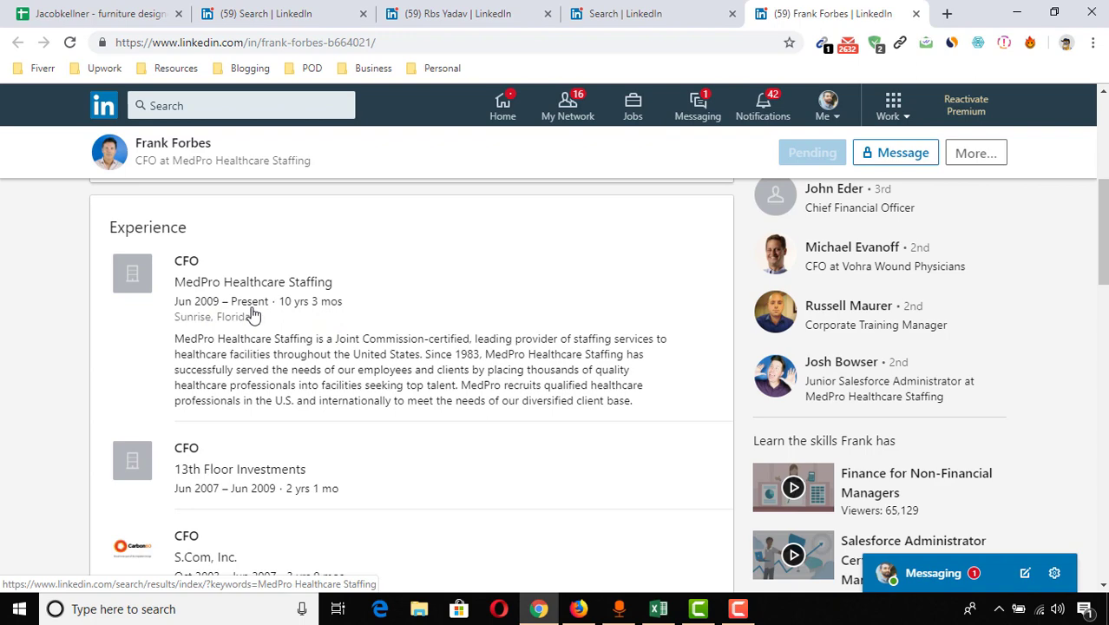
scroll(100, 408, up, 4)
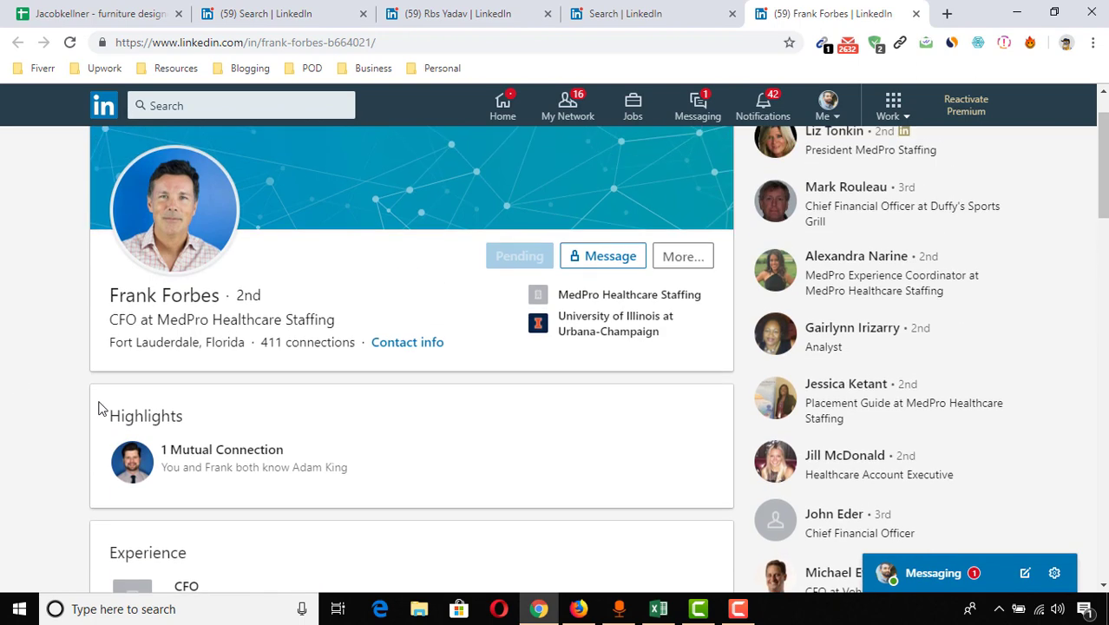
drag(110, 295, 220, 295)
right_click(211, 297)
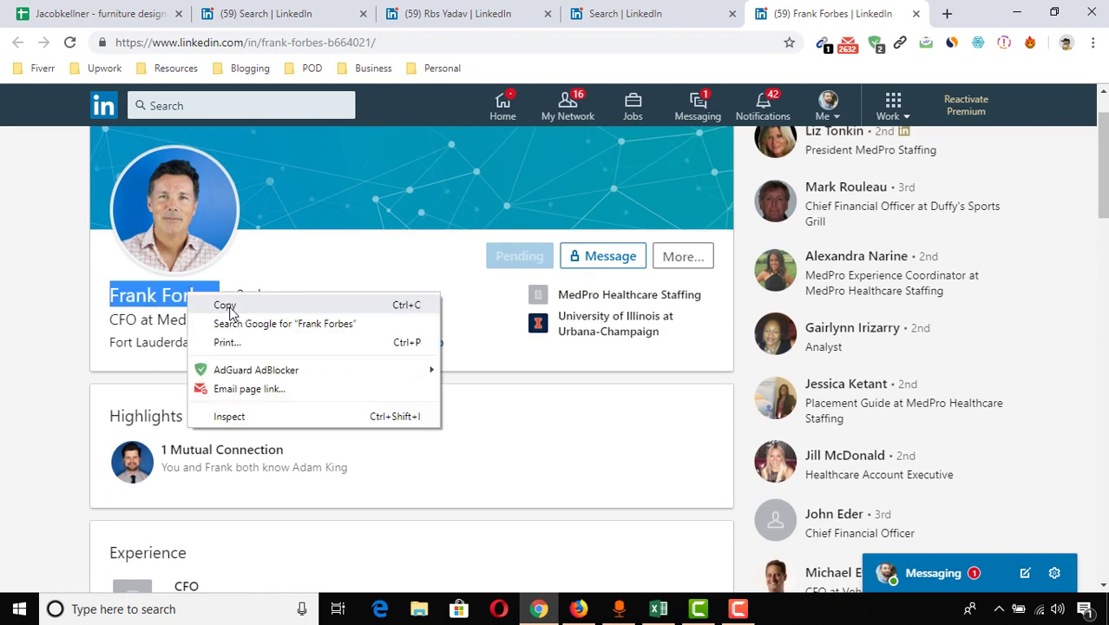
click(238, 304)
click(653, 616)
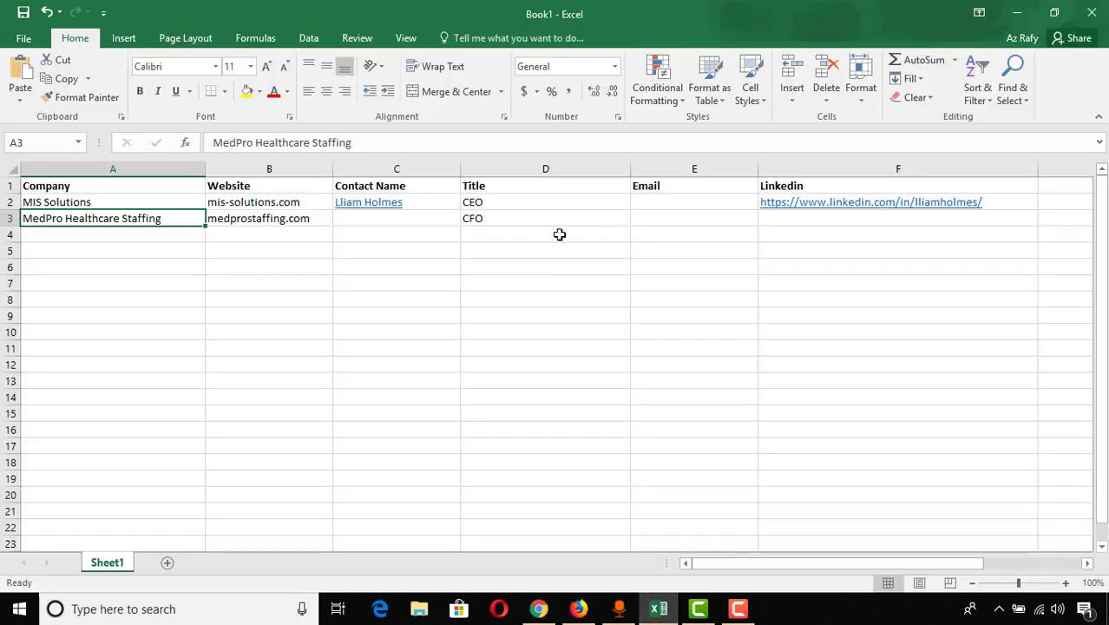
click(390, 220)
right_click(383, 220)
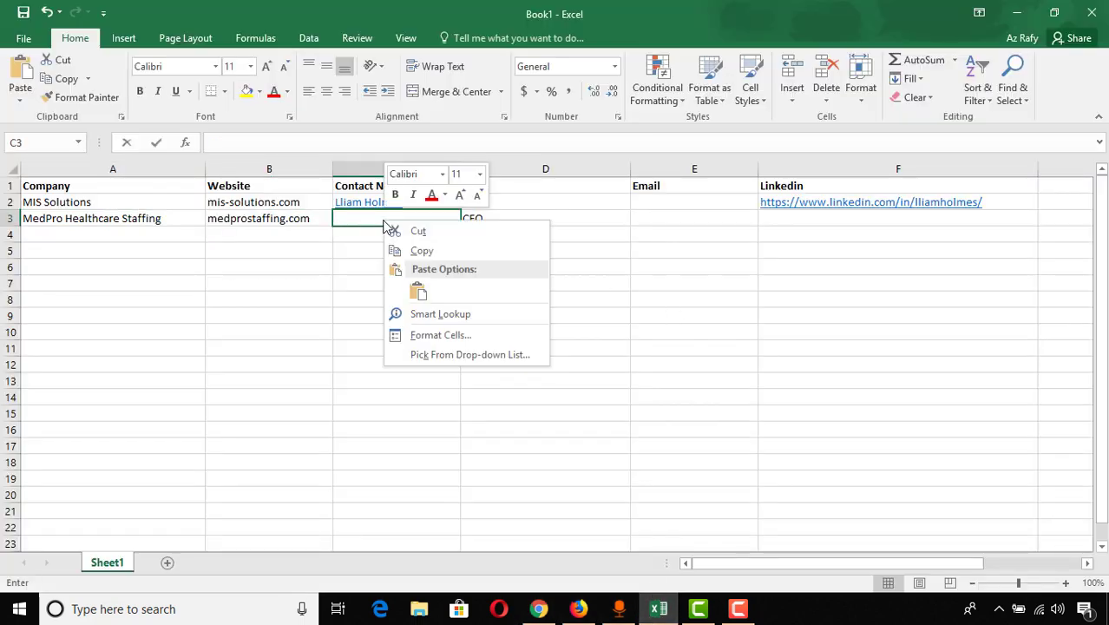
click(423, 289)
click(458, 340)
Copy the CFO's LinkedIn profile URL from the browser into cell F3 of the Excel sheet
click(666, 221)
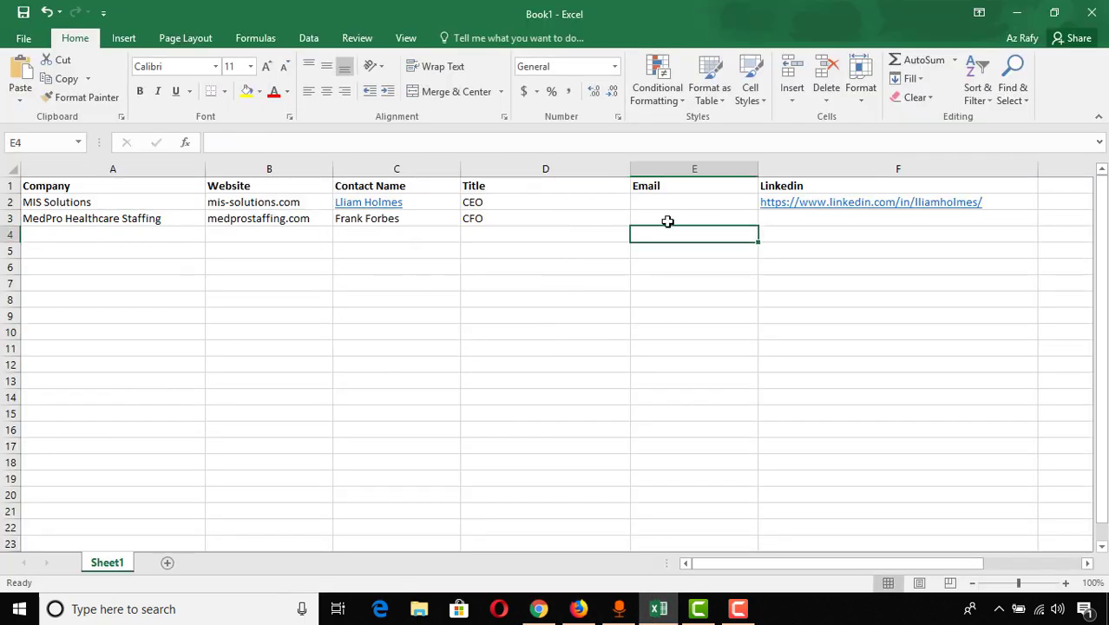
click(824, 218)
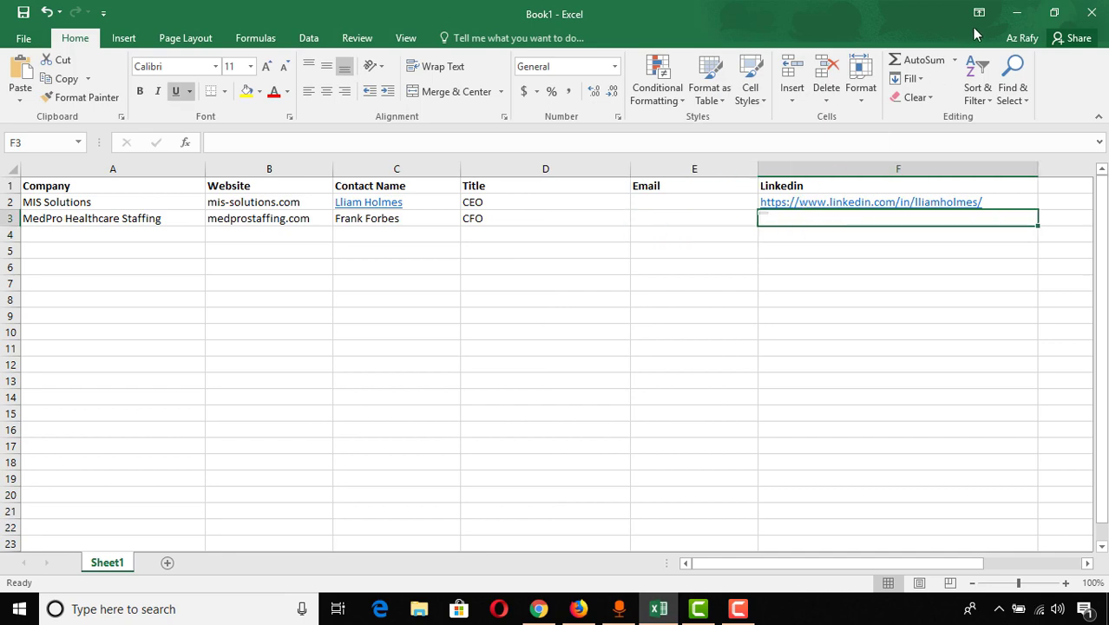
click(1017, 12)
click(465, 42)
right_click(465, 41)
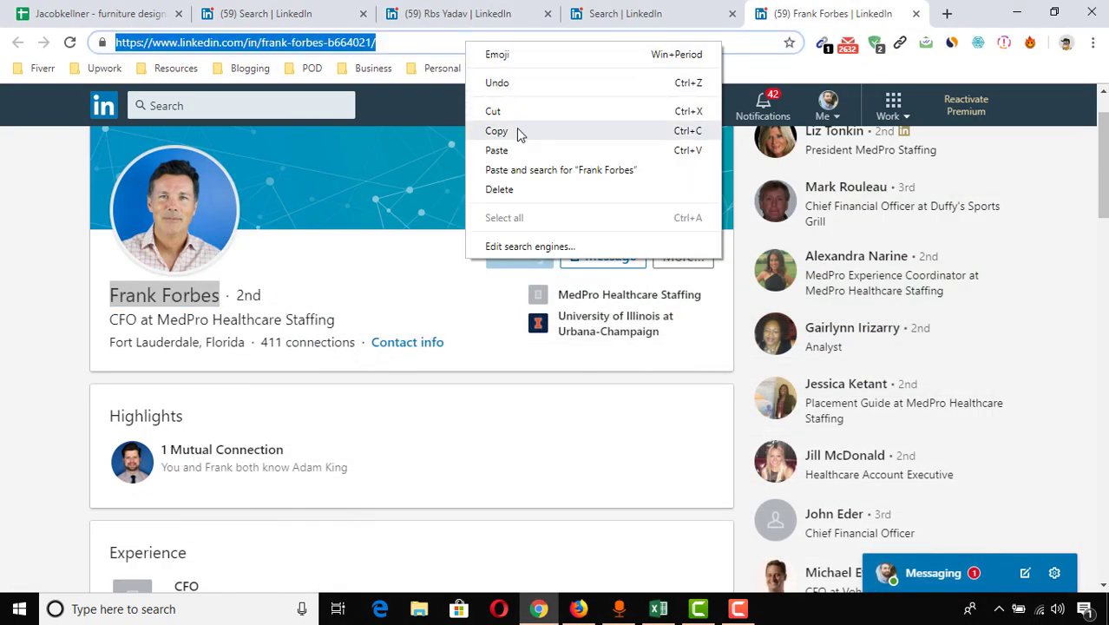
click(508, 130)
click(659, 609)
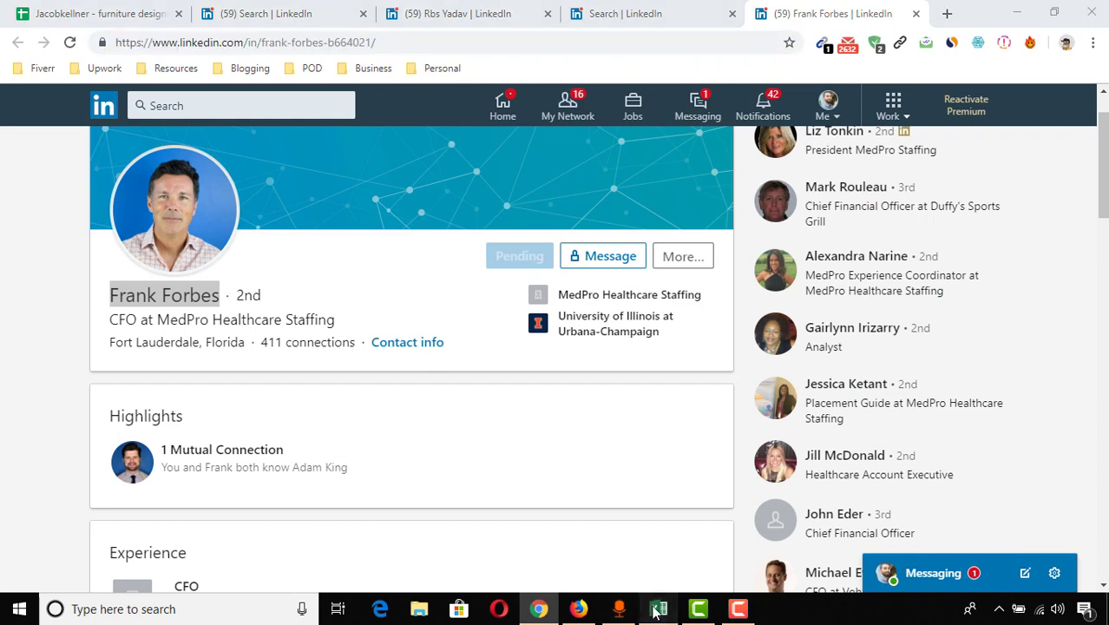
key(ctrl+v)
click(875, 362)
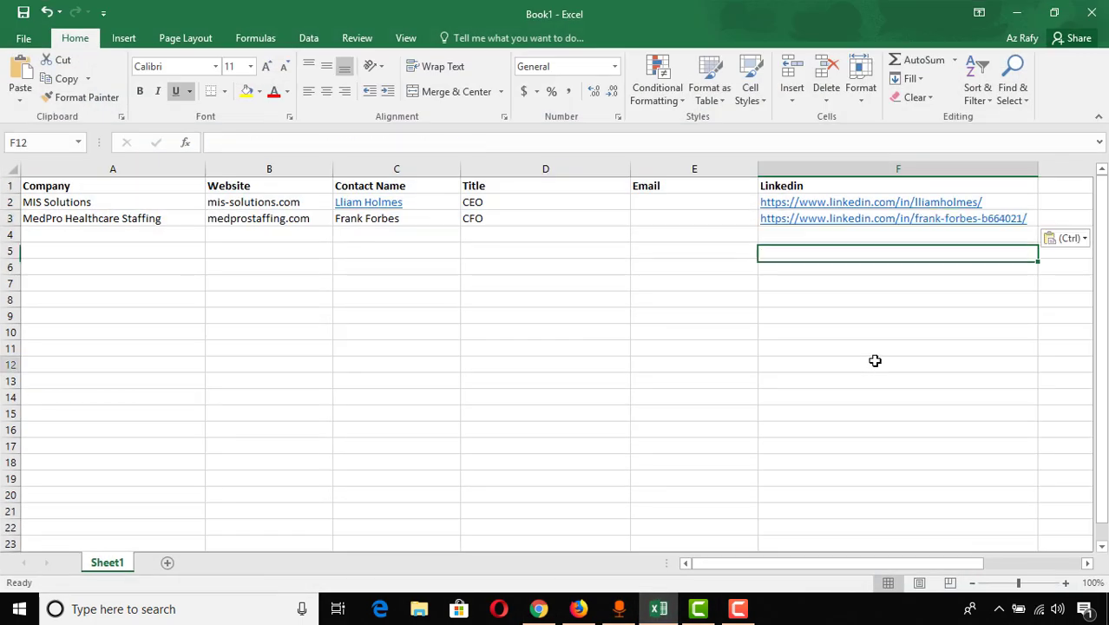
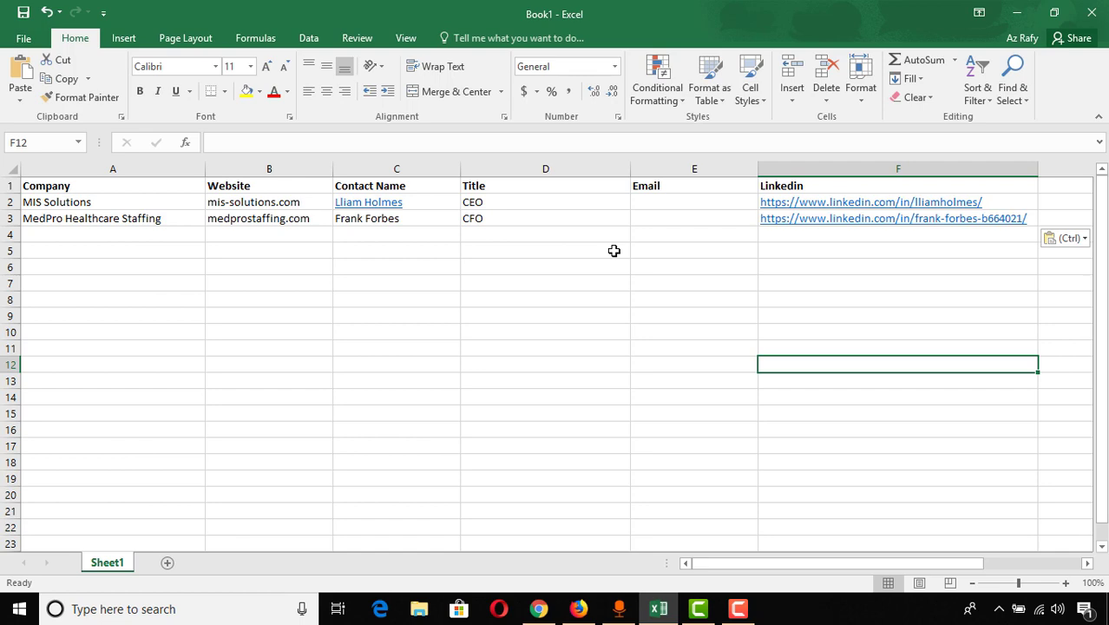
Switch to Chrome and search Google in a new tab for "linkedin sales navigator google extension"
click(538, 608)
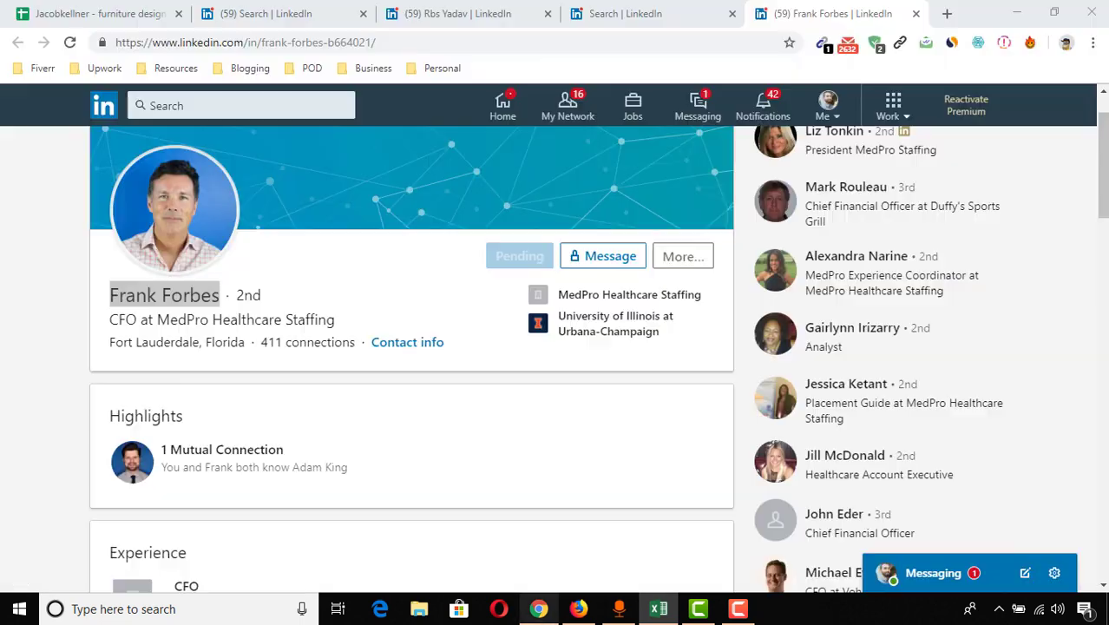
click(946, 15)
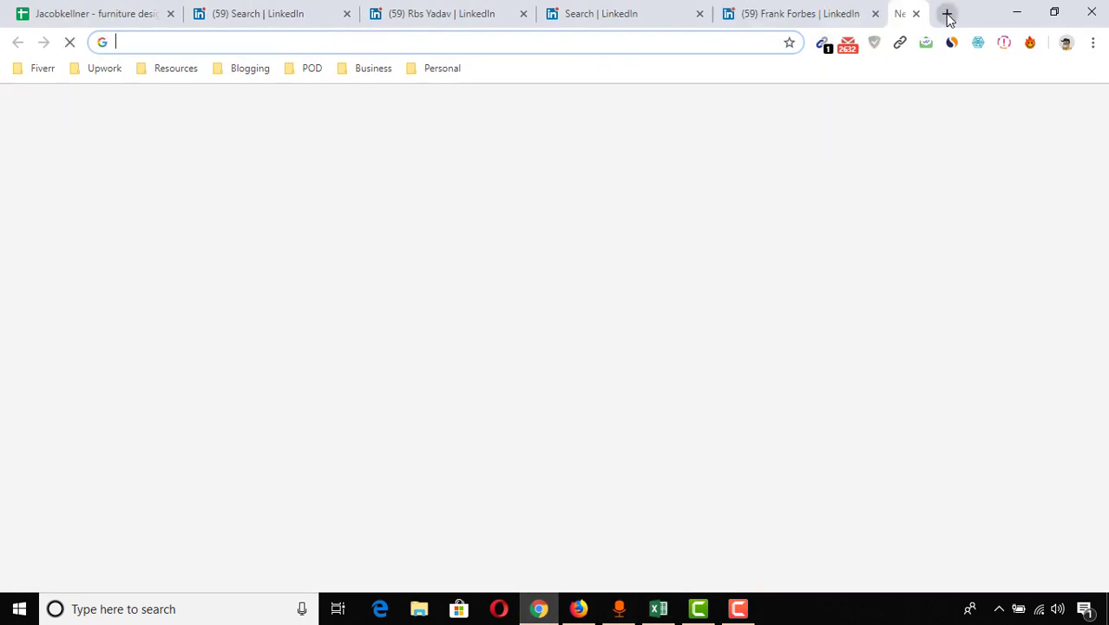
text(l)
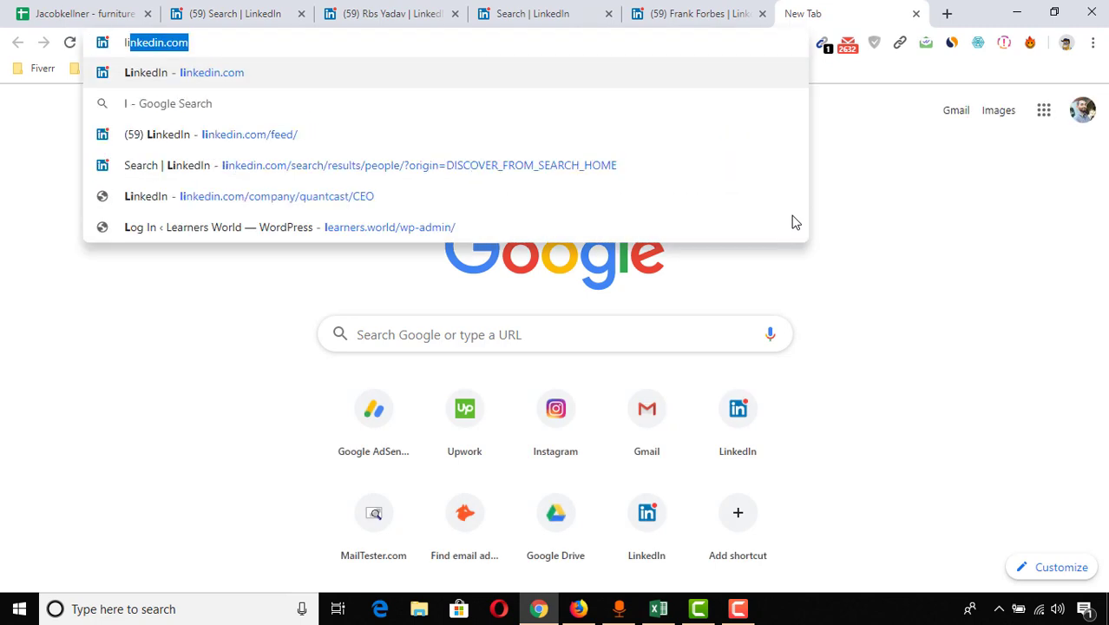
text(inkedin sales an)
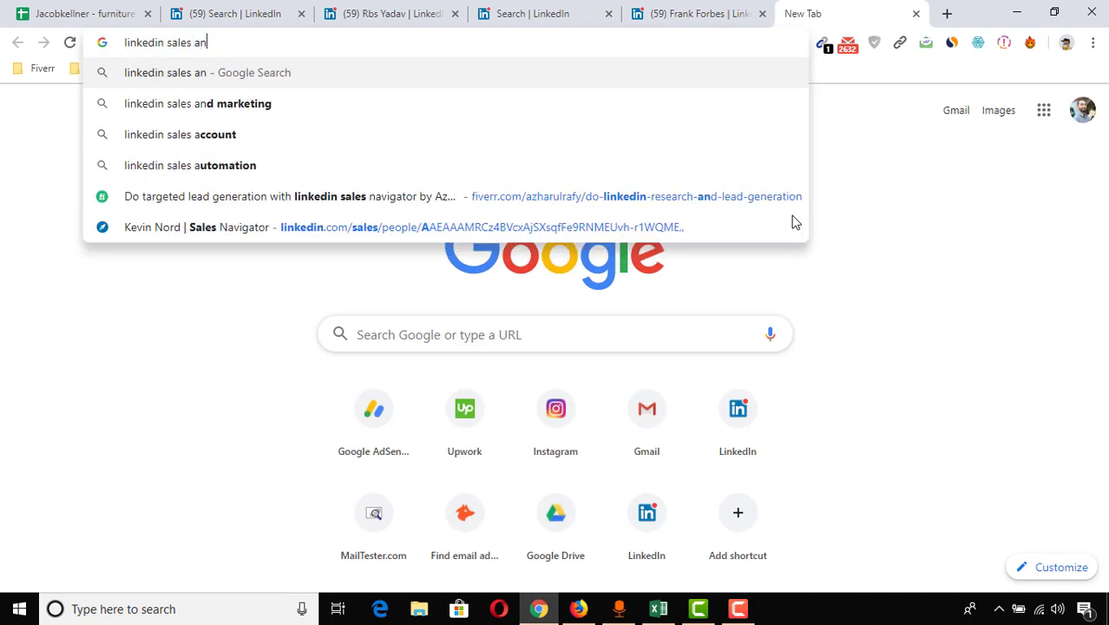
key(BackSpace)
key(BackSpace)
text(navigat)
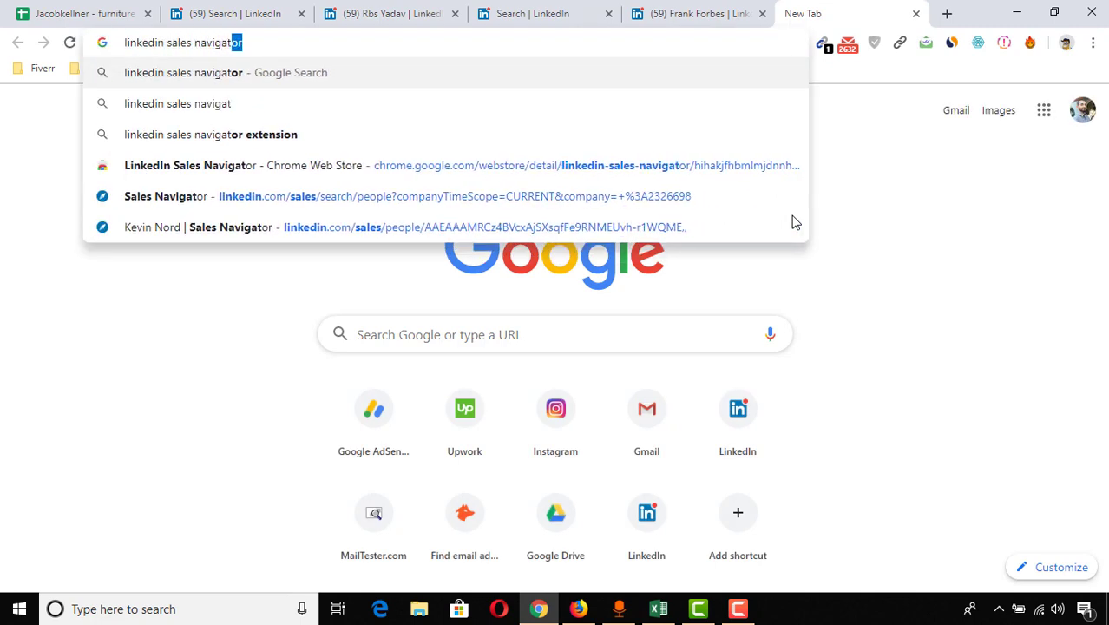
text(or google)
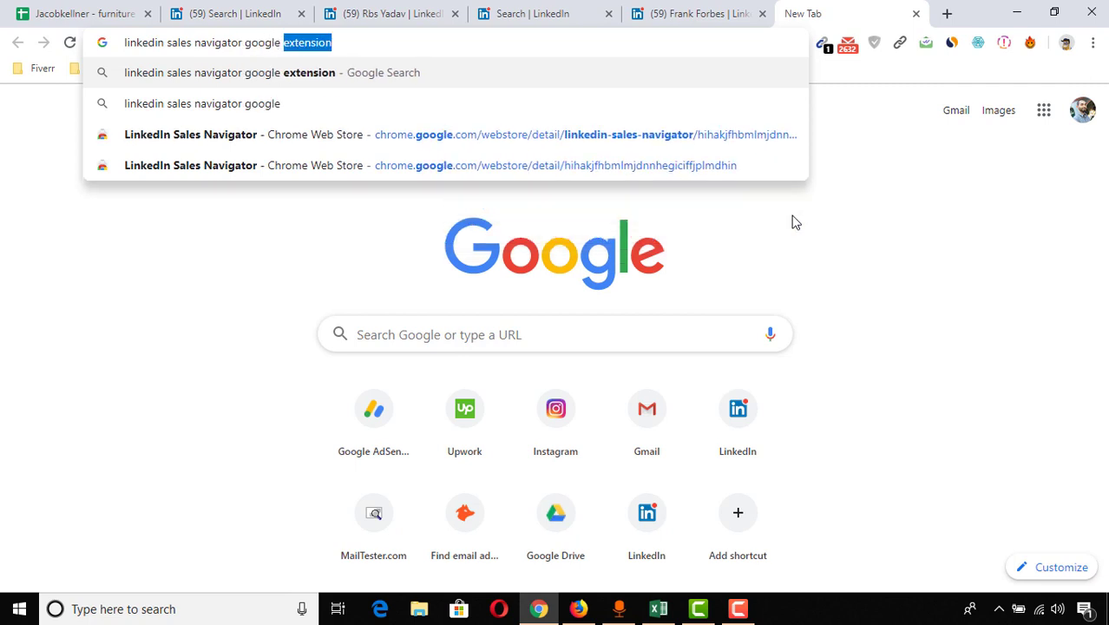
key(Return)
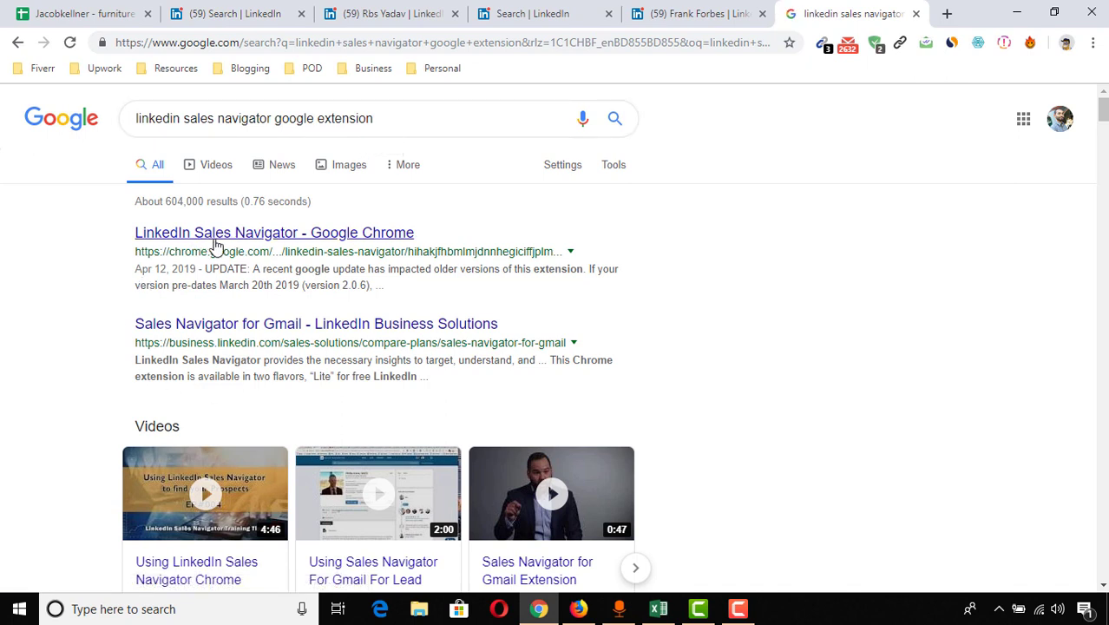
Add the LinkedIn Sales Navigator extension from the Chrome Web Store result and close its store page
click(260, 236)
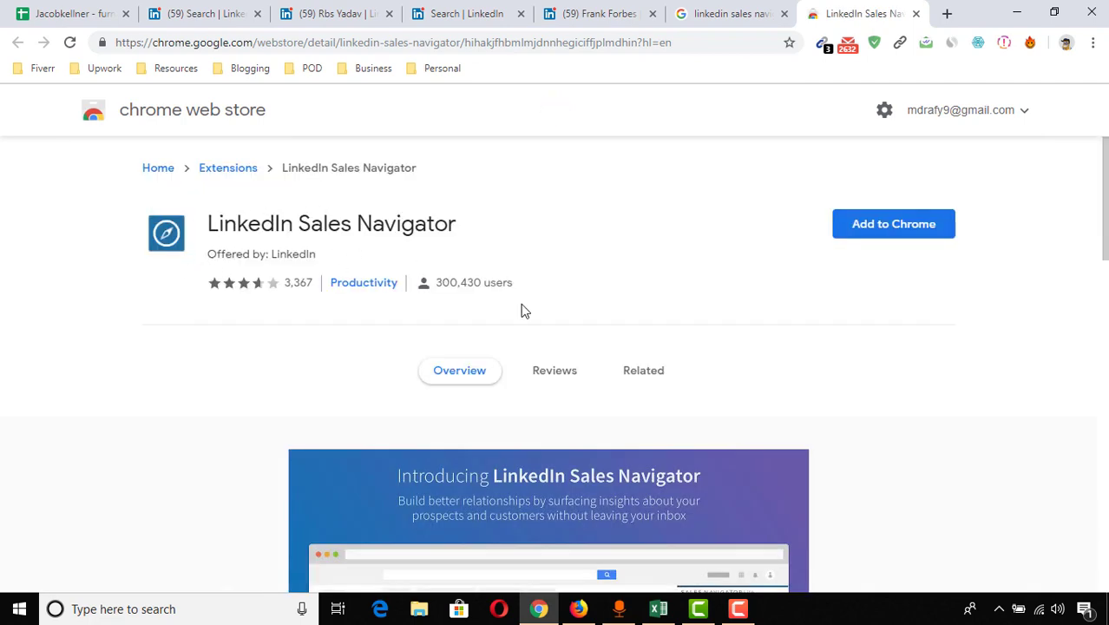
click(873, 228)
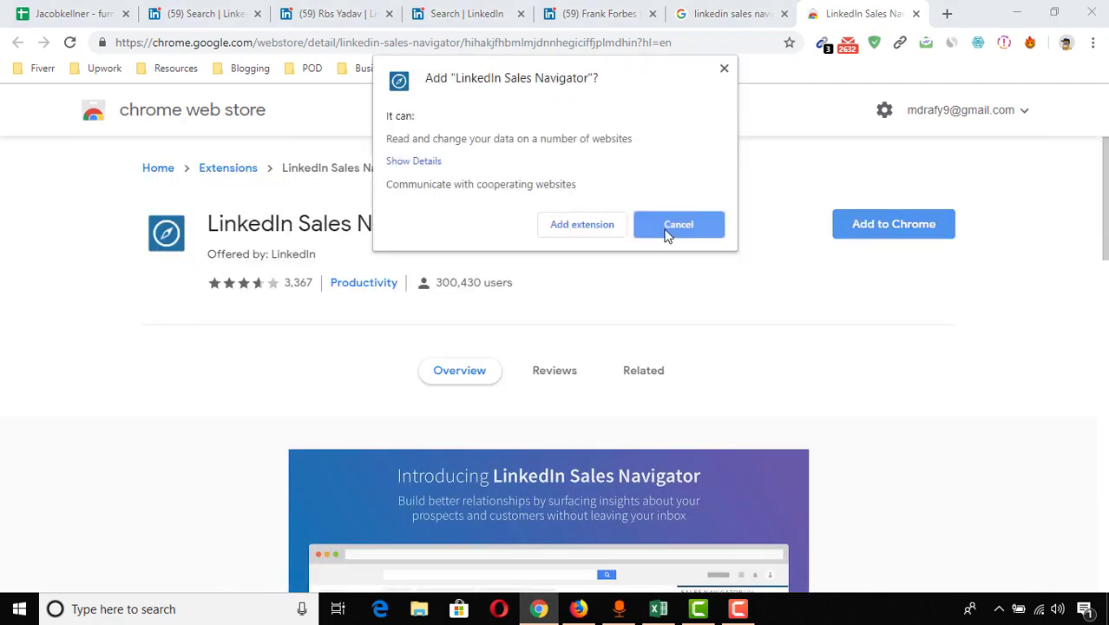
click(666, 226)
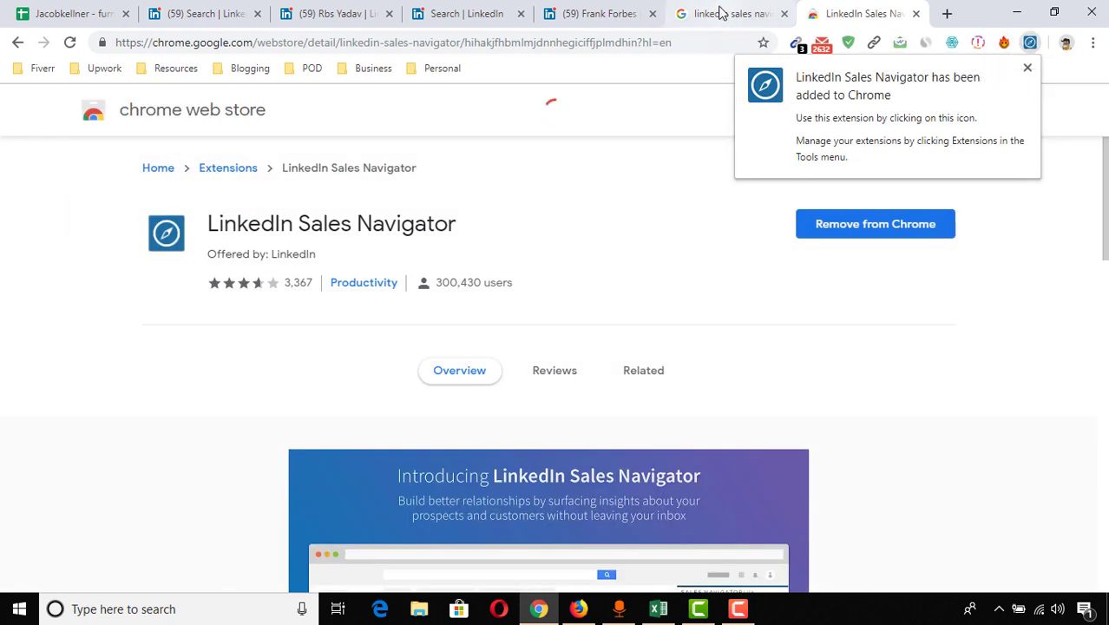
click(719, 13)
click(916, 14)
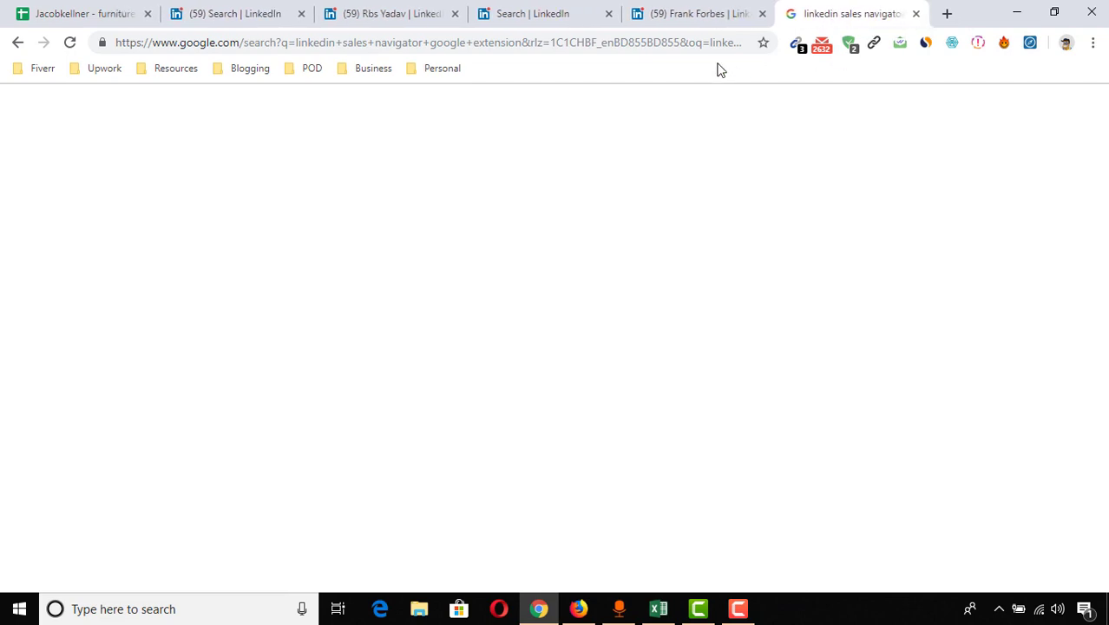
Search Google for "Name 2 Email by Reply" and add the Name2Email by Reply extension from its Chrome Web Store page
click(677, 42)
text(Name)
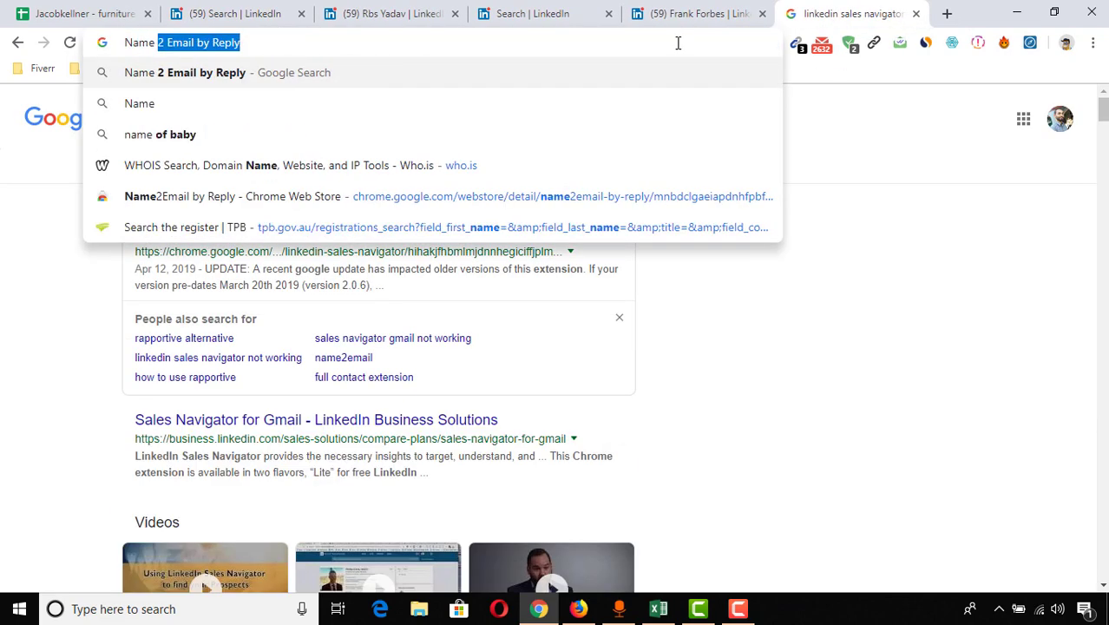
key(Return)
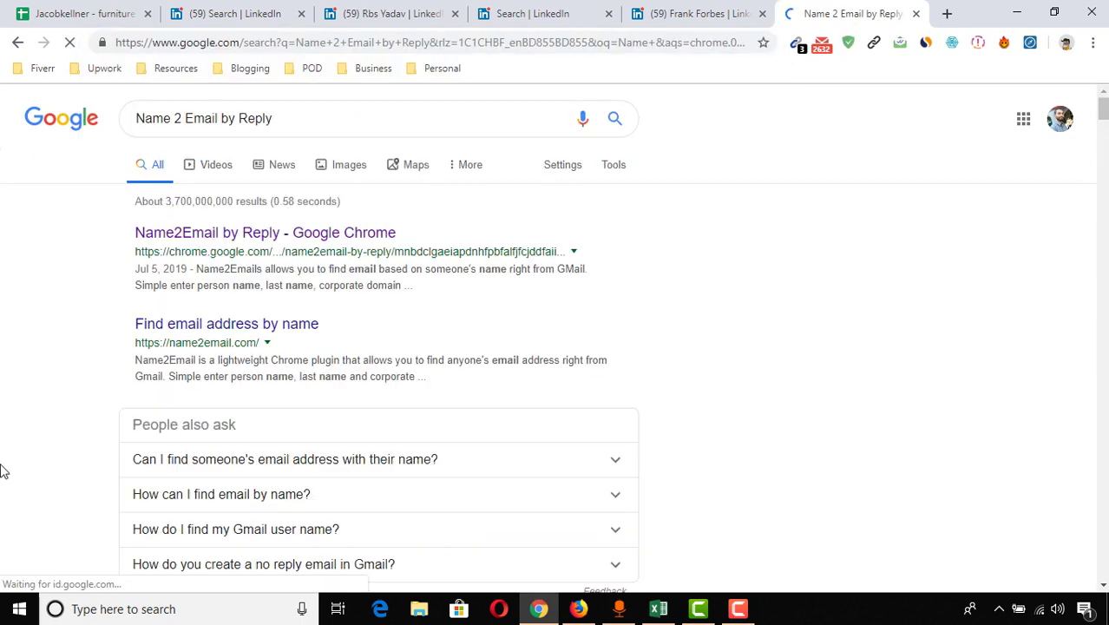
click(287, 241)
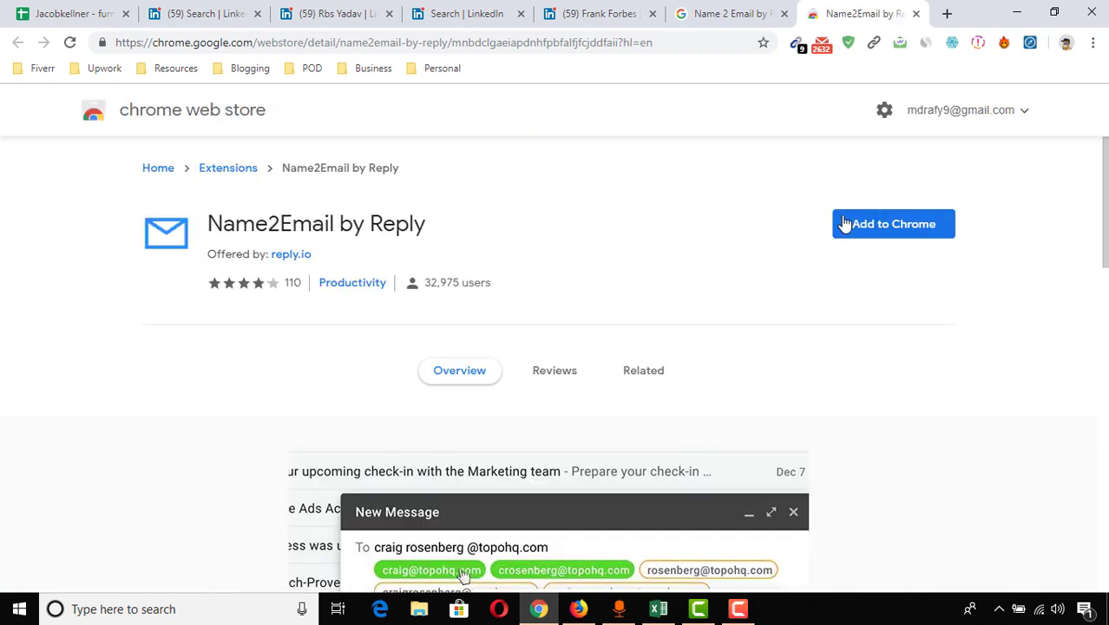
click(905, 231)
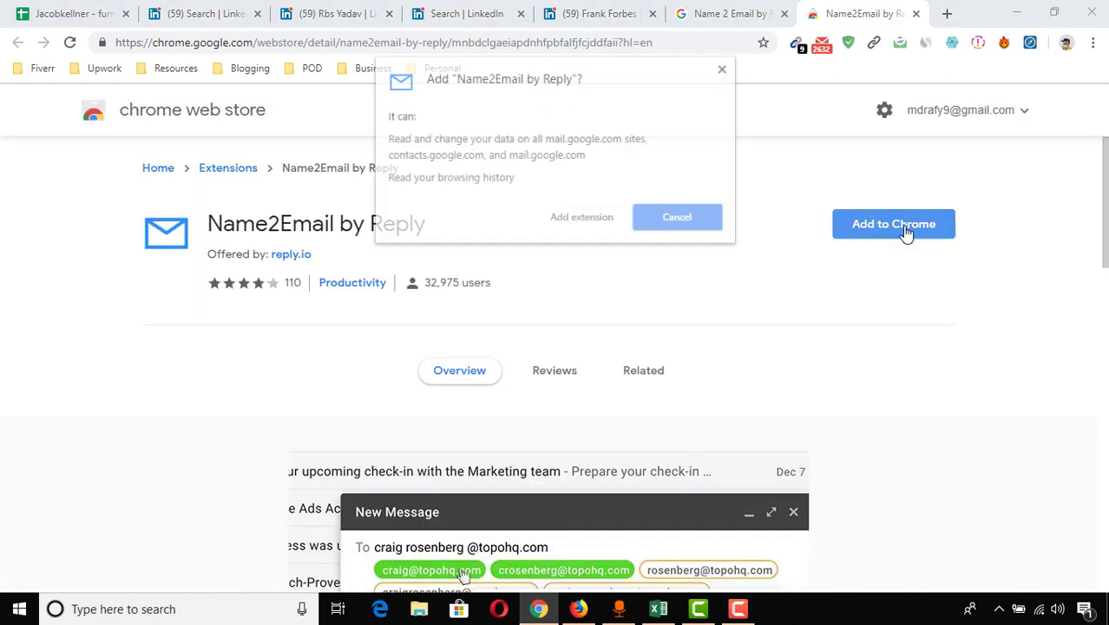
click(591, 221)
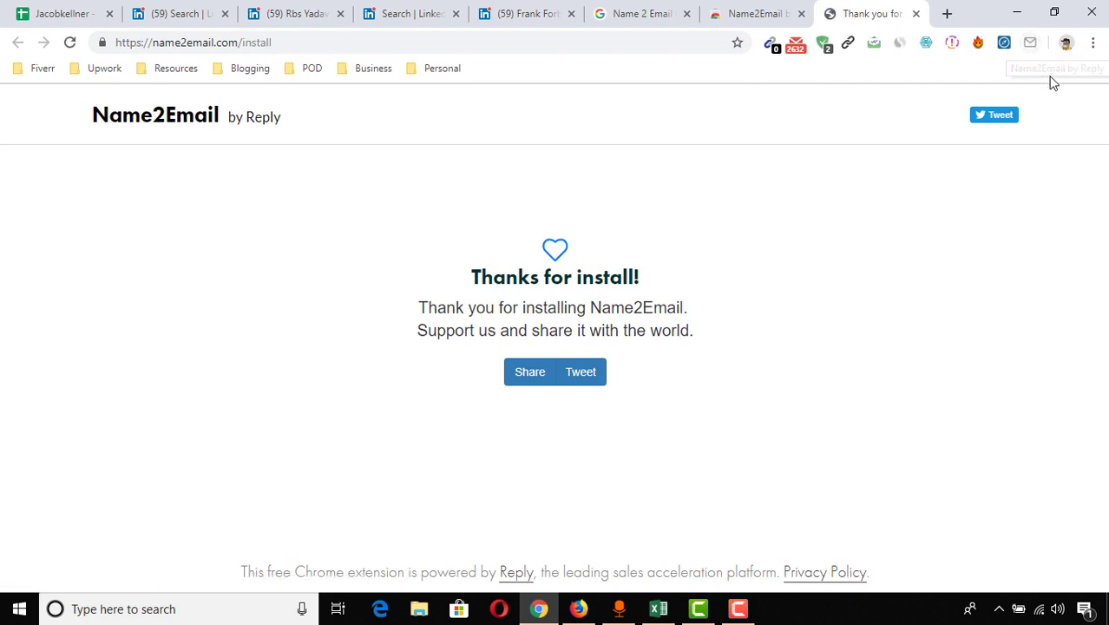
Close the extension pages, the Google results and the extra LinkedIn tabs, and reload the remaining MIS Solutions people search
click(916, 14)
click(916, 14)
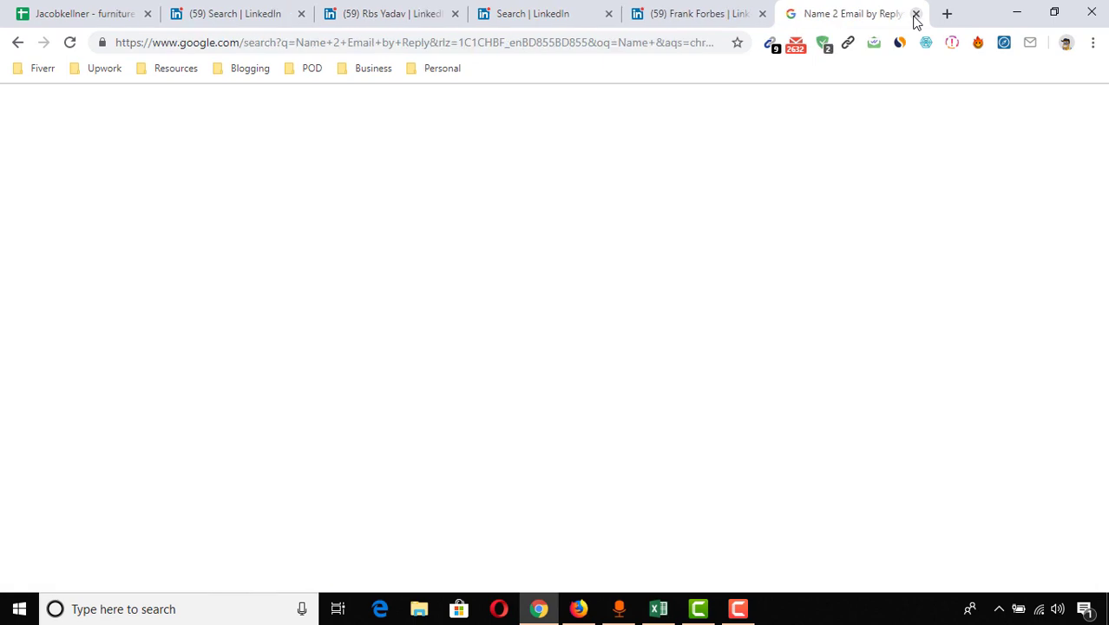
click(916, 14)
click(656, 11)
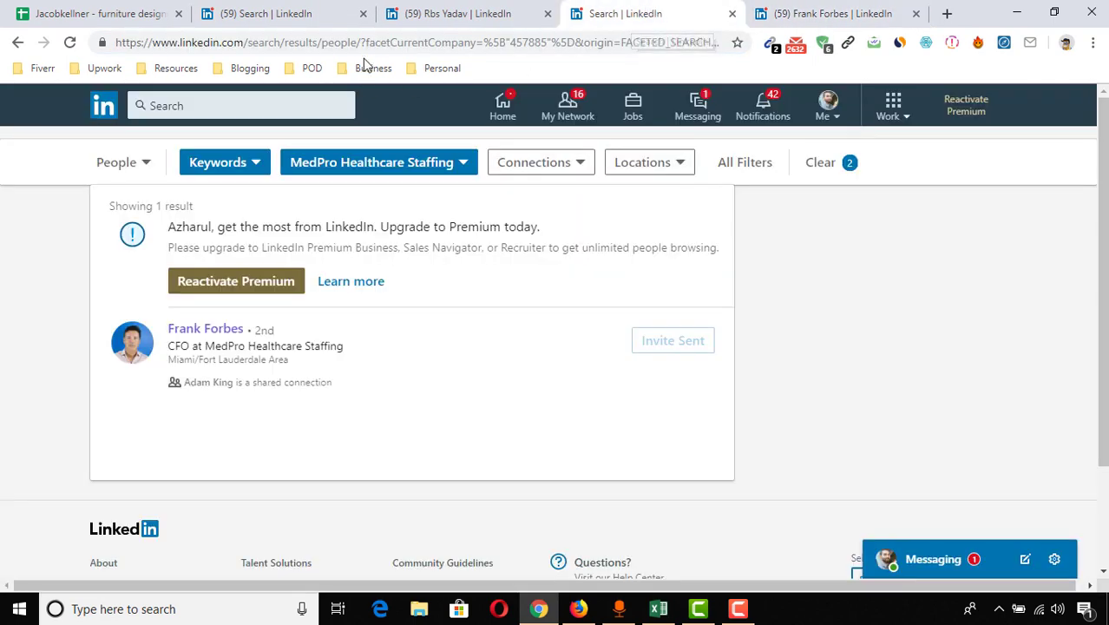
key(ctrl+shift+Tab)
click(732, 14)
click(729, 14)
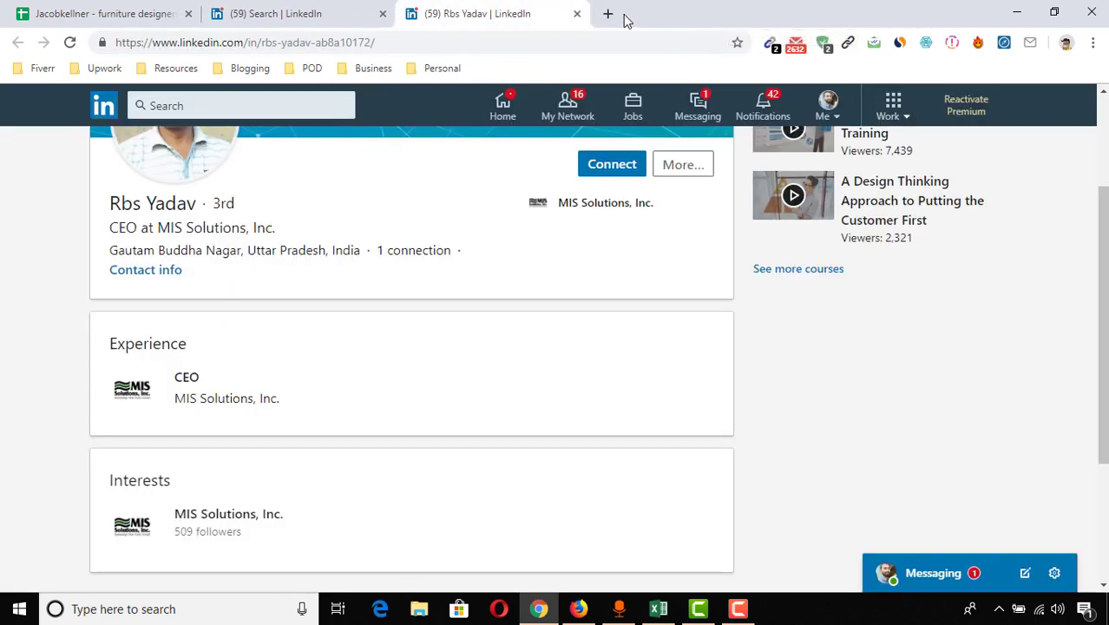
click(576, 14)
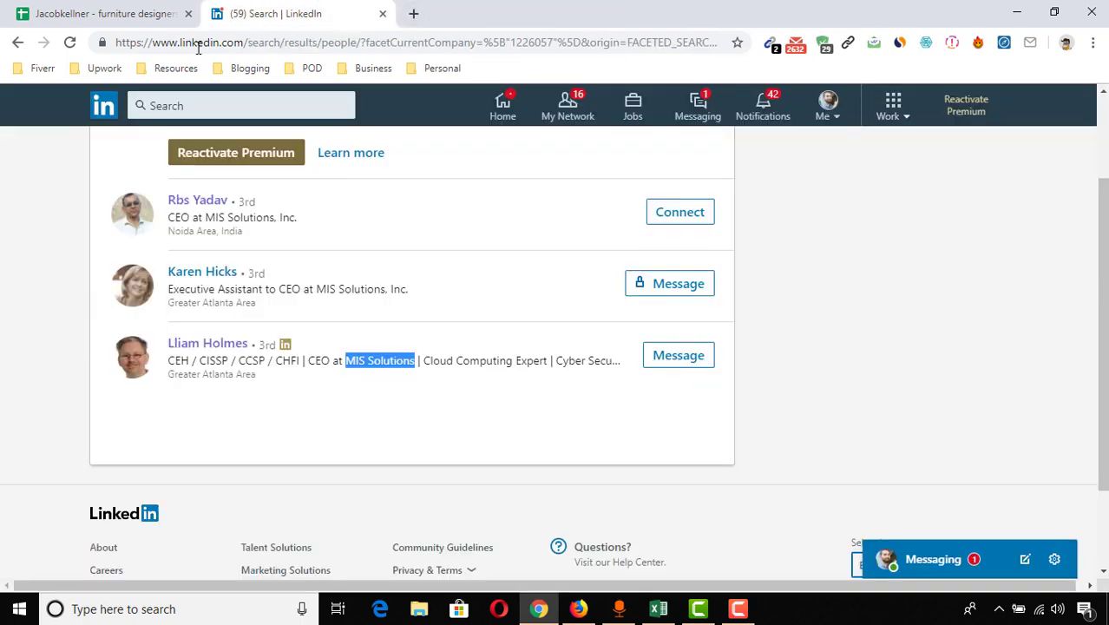
click(72, 43)
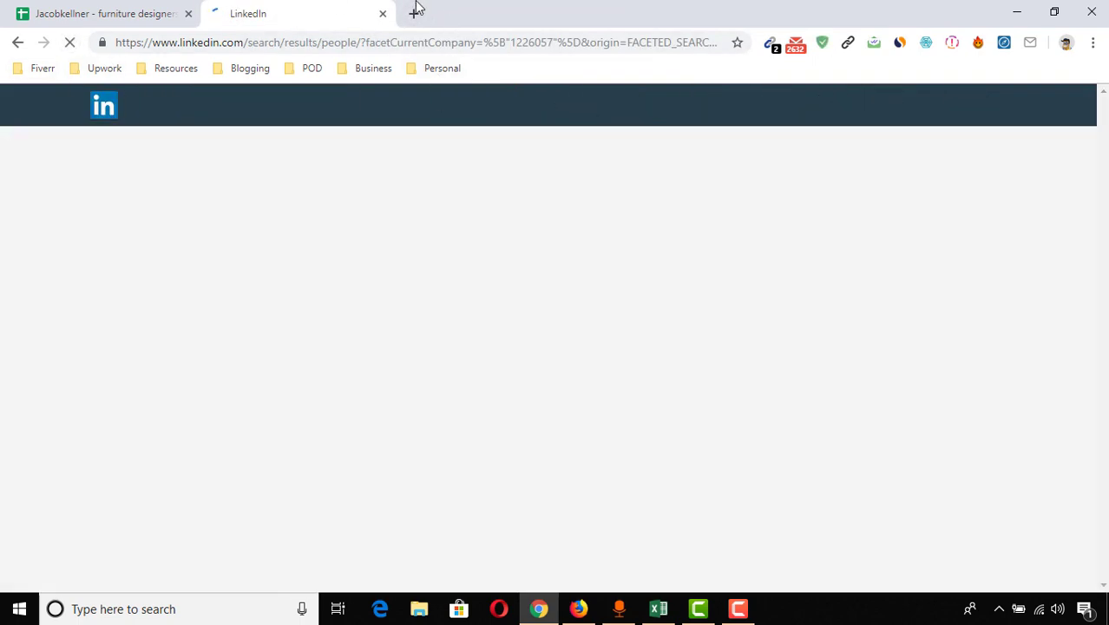
Open gmail.com in a new browser tab
click(413, 14)
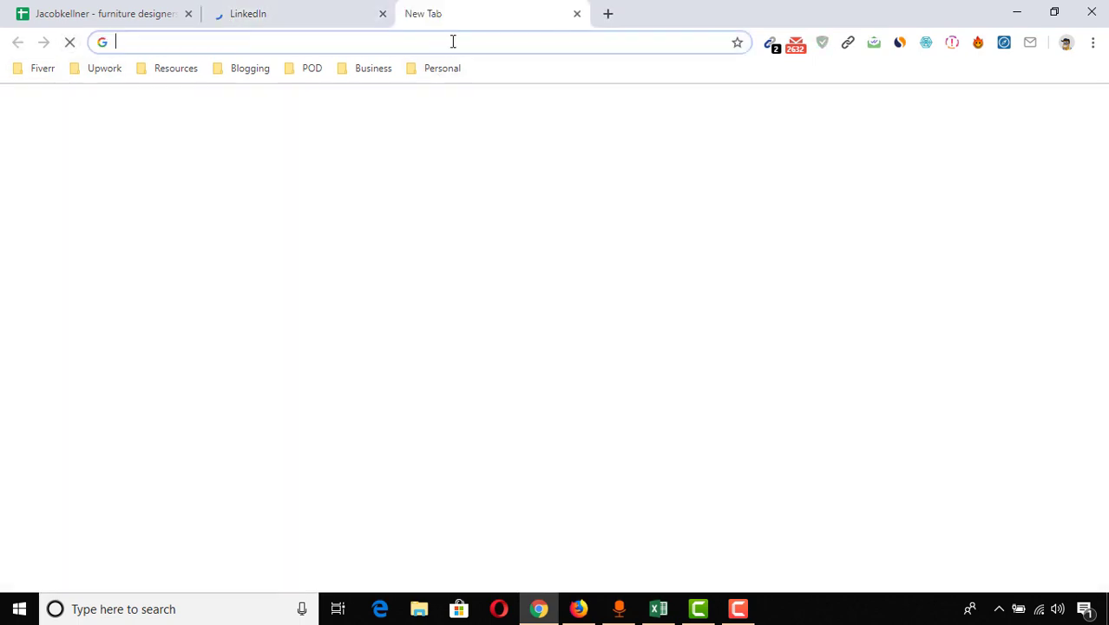
text(g)
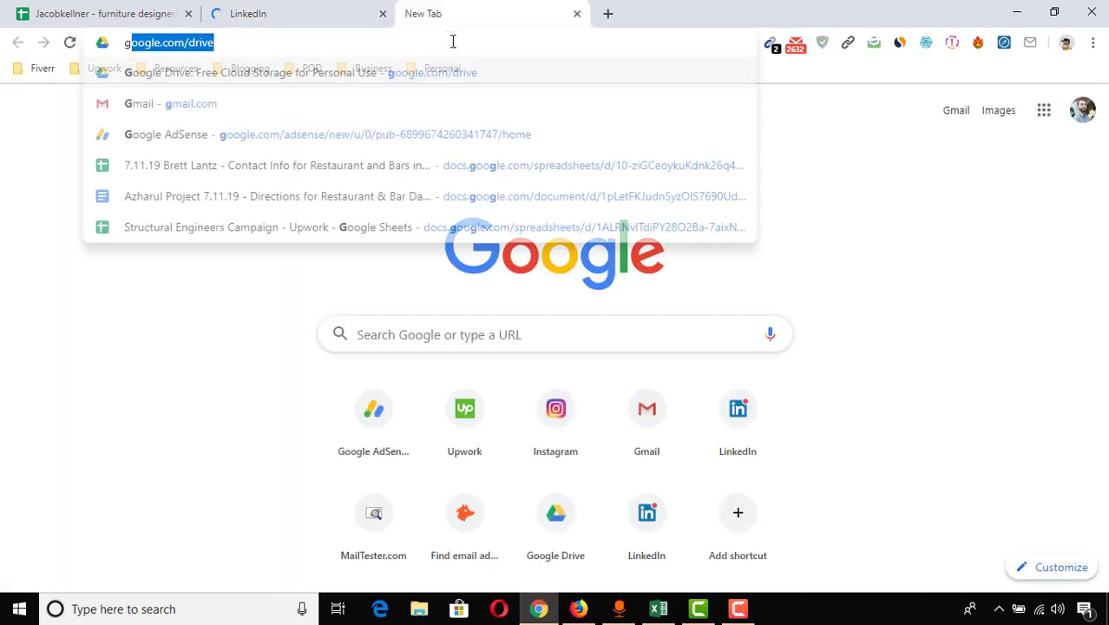
text(mail.com)
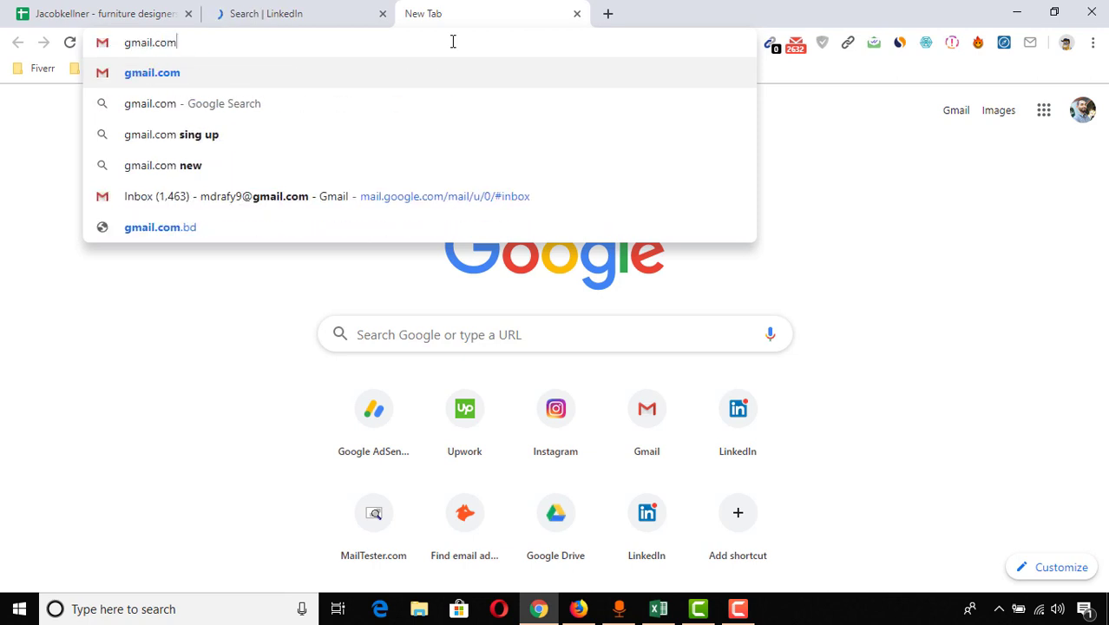
key(Return)
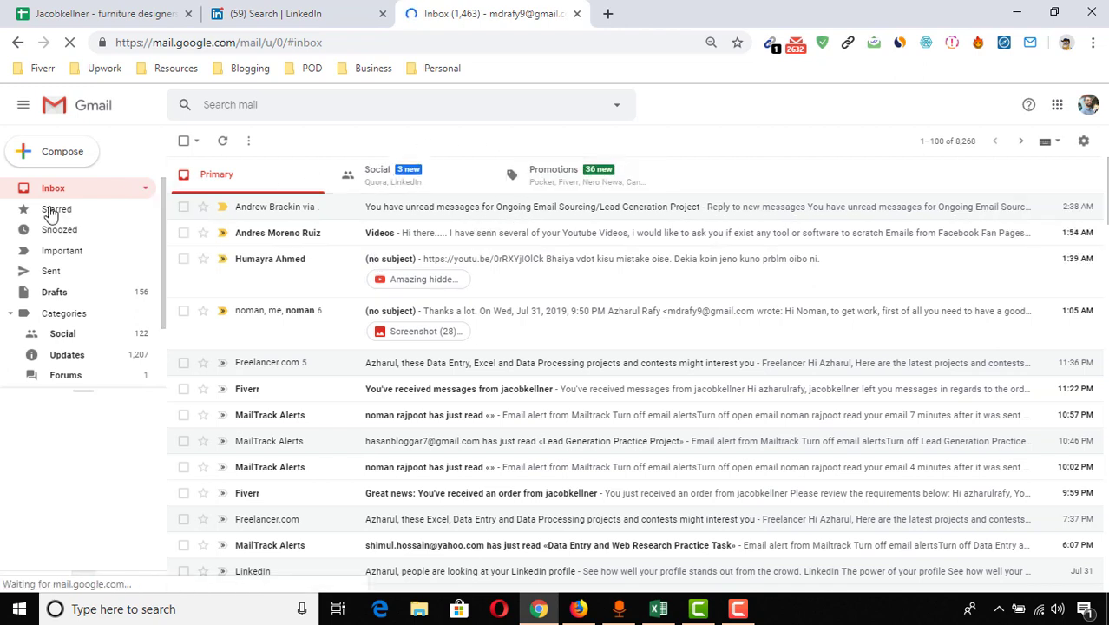
Start a new email message and delete the signature from its body
click(71, 163)
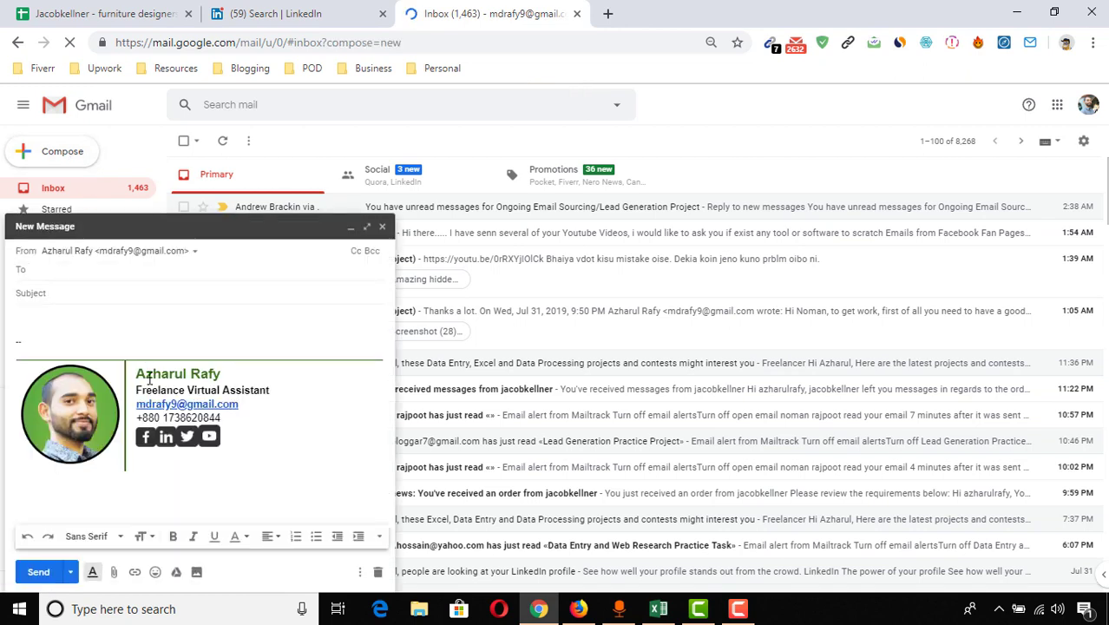
click(75, 338)
key(ctrl+a)
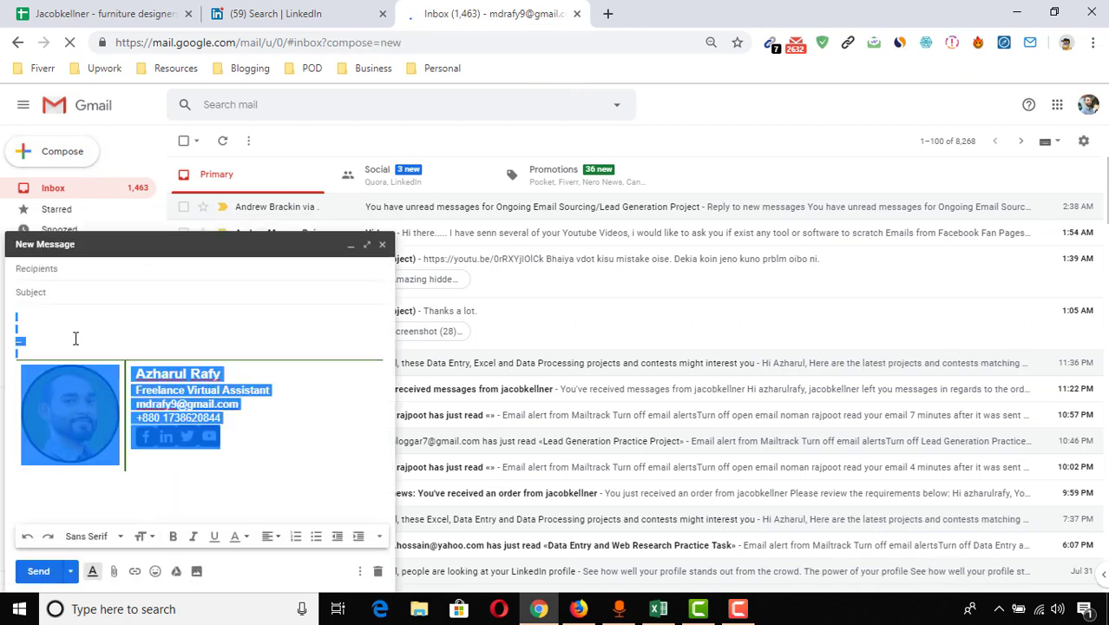
key(BackSpace)
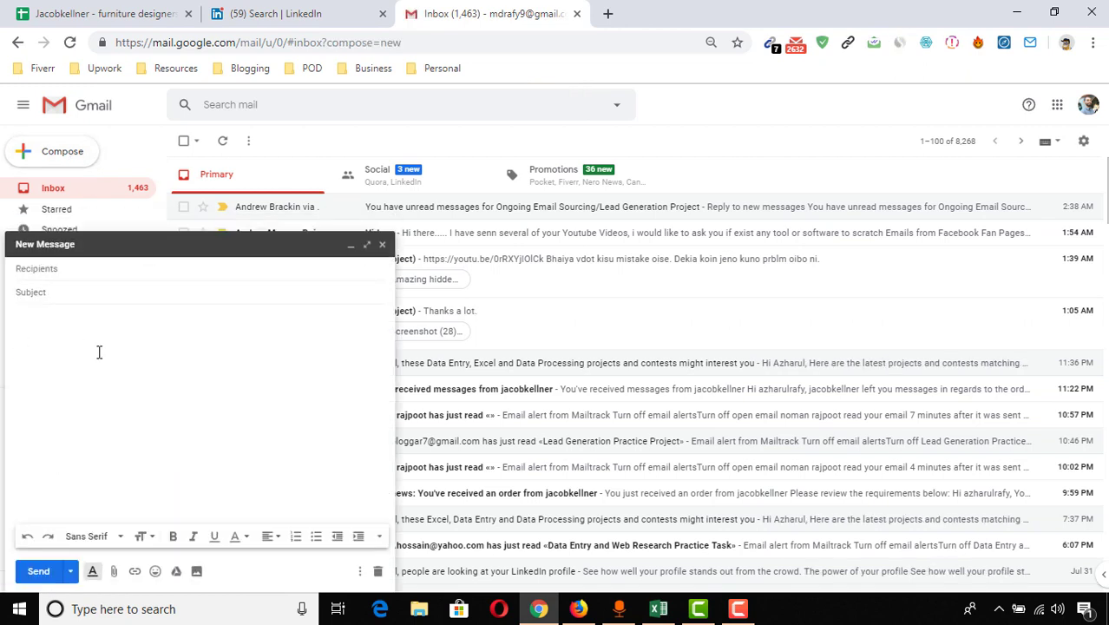
Copy the MIS Solutions CEO's name from cell C2 in Excel and paste it as the recipient of the Gmail draft
click(659, 609)
click(392, 206)
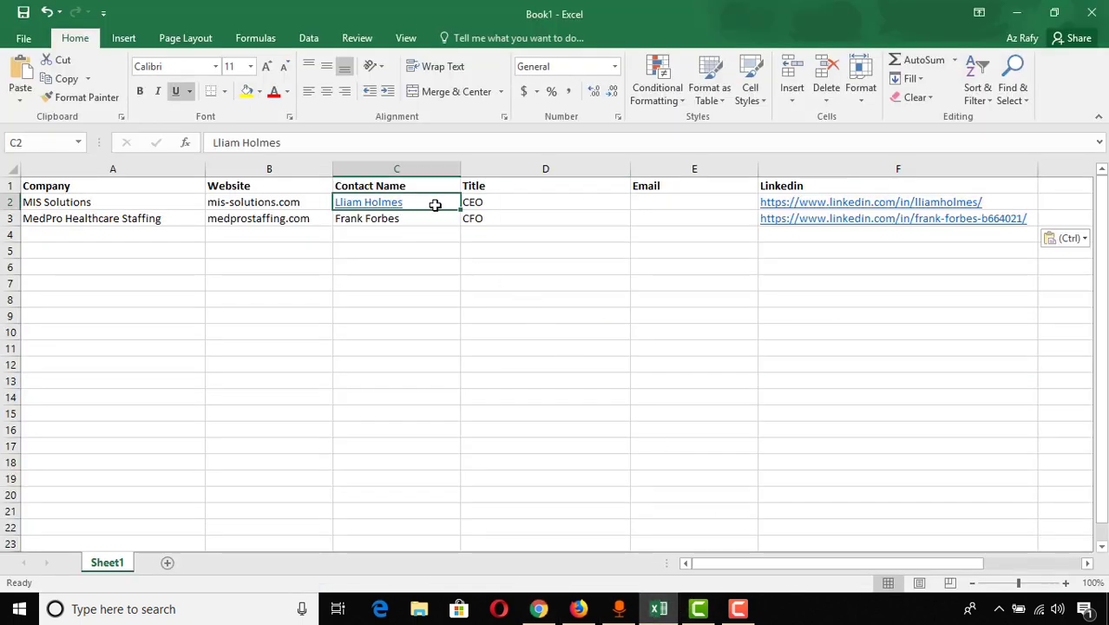
key(ctrl+c)
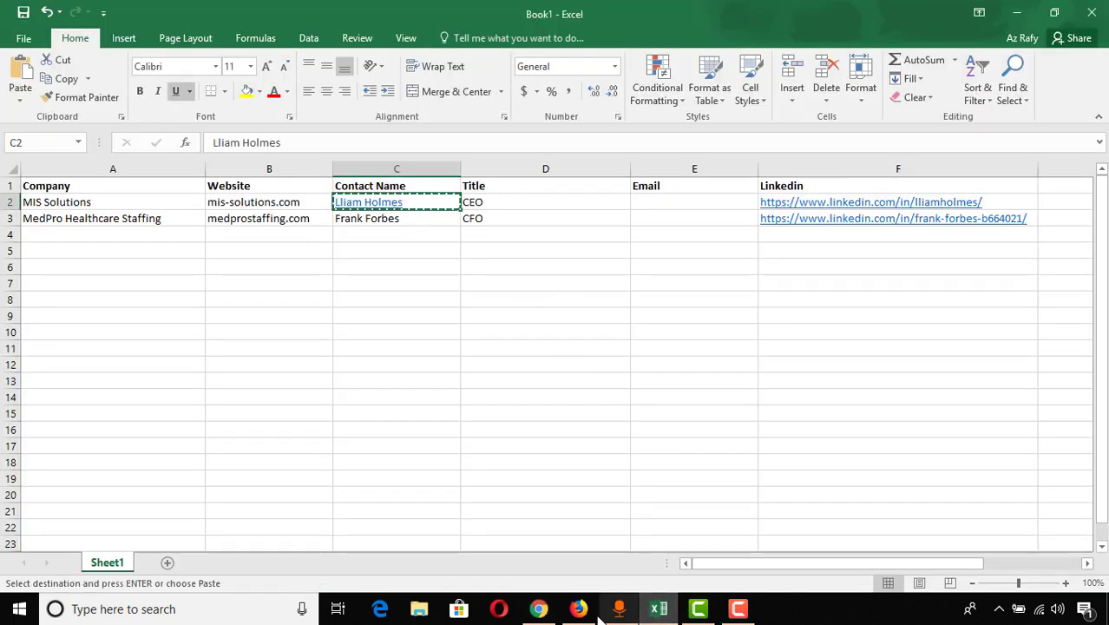
right_click(415, 209)
click(447, 233)
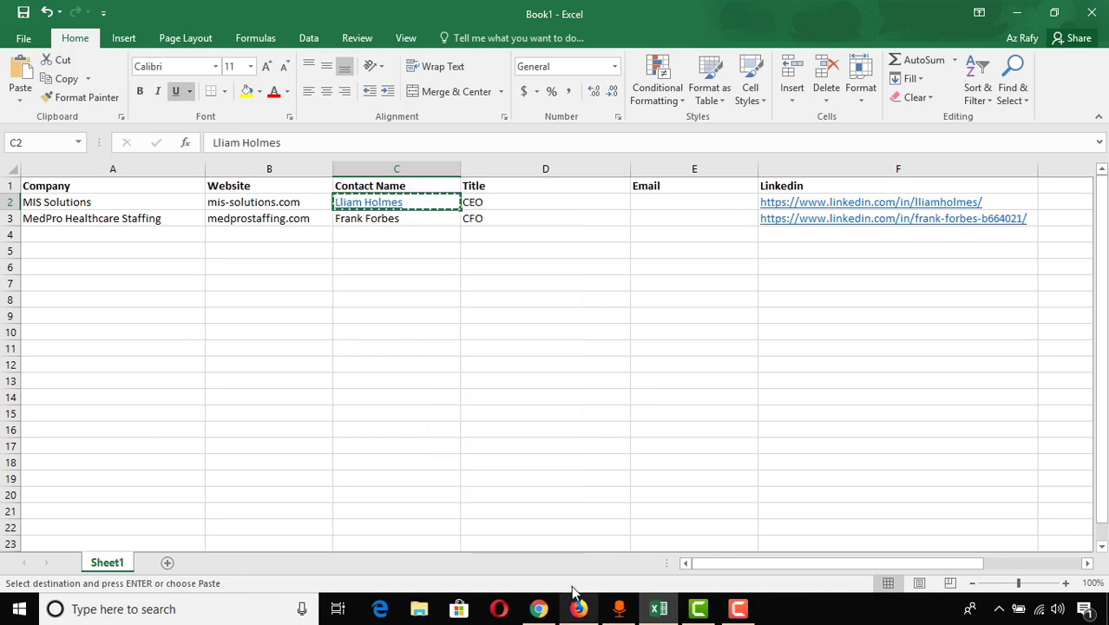
click(539, 609)
click(69, 276)
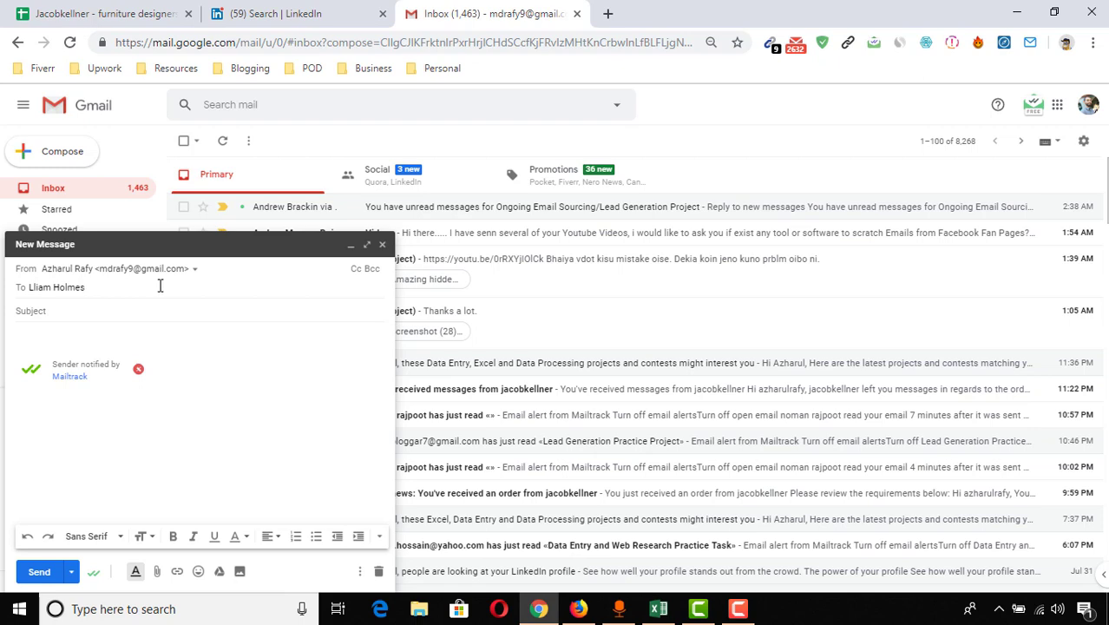
Append @ and the domain mis-solutions.com, copied from cell B2 in Excel, to the contact name in the Gmail recipient field
click(659, 608)
click(261, 201)
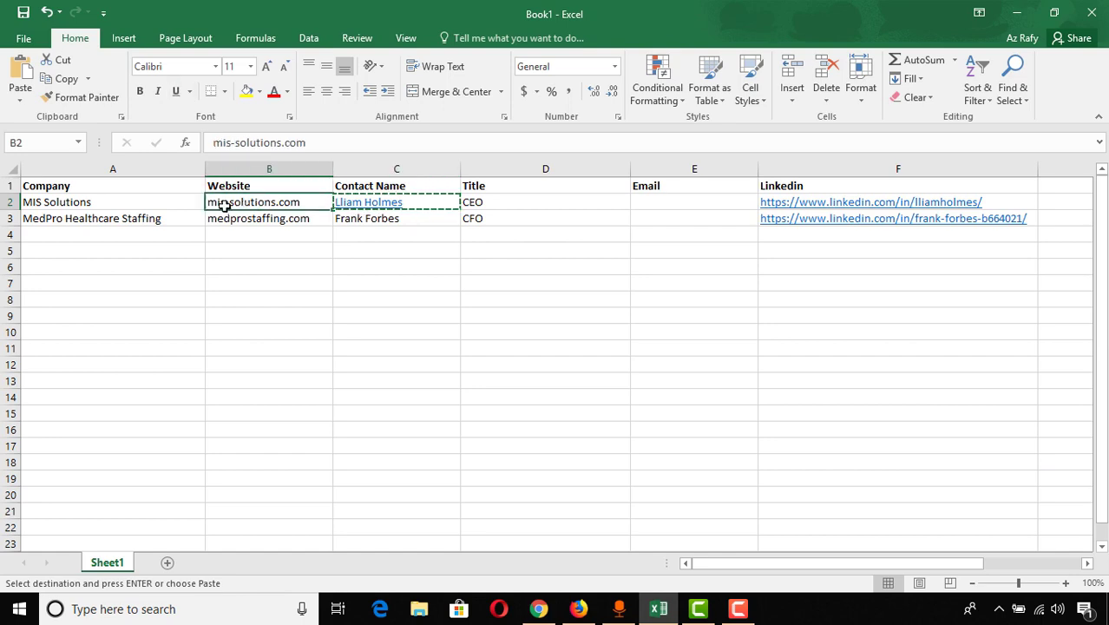
right_click(266, 210)
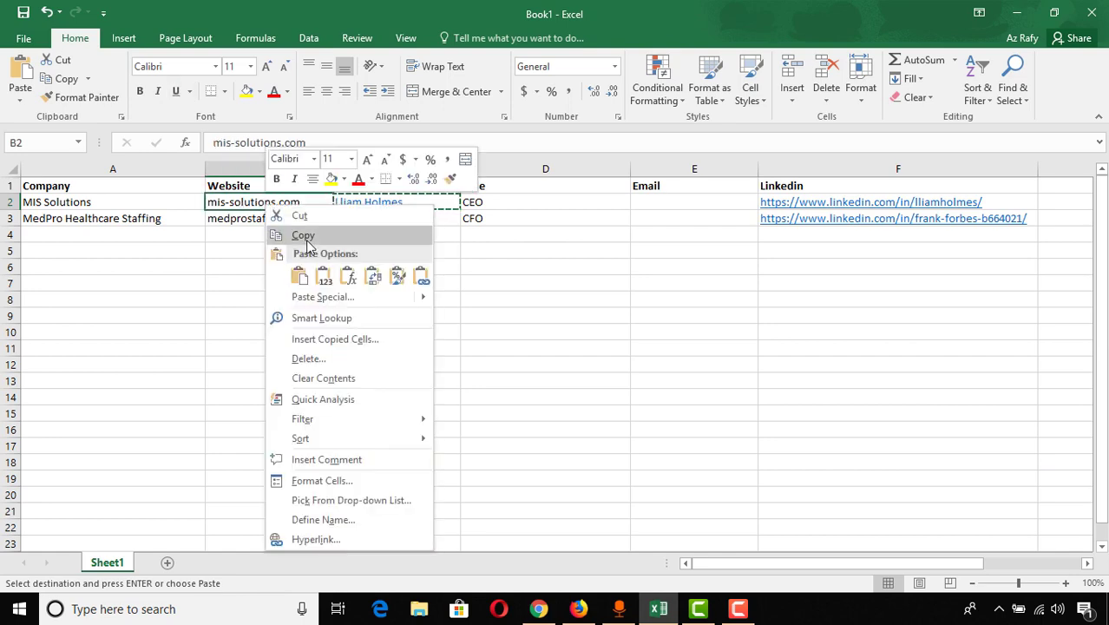
click(304, 235)
click(538, 608)
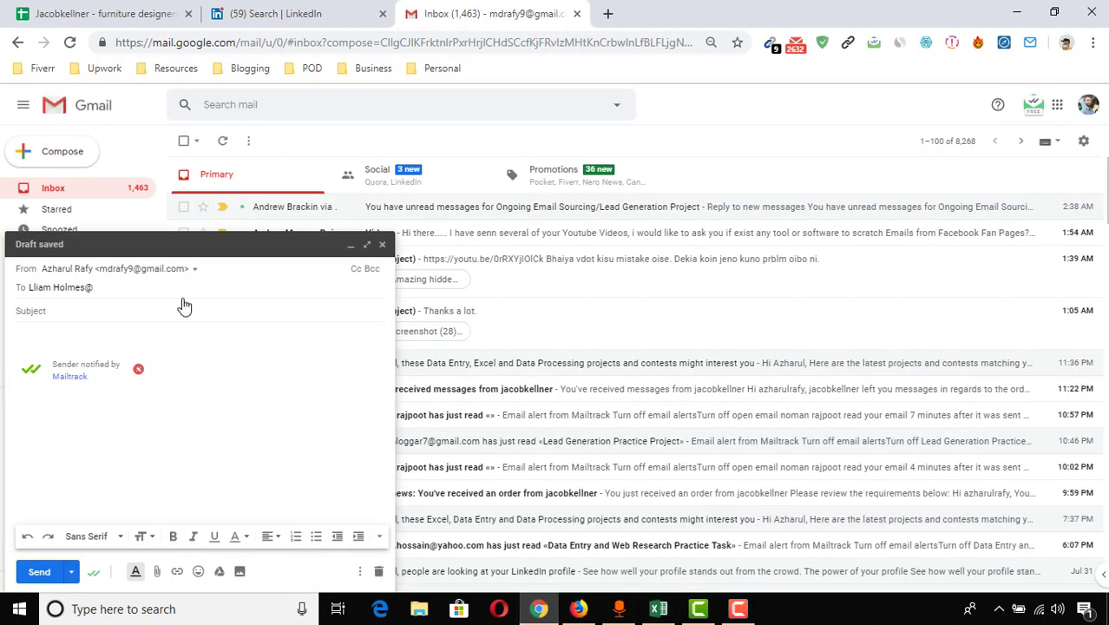
click(101, 291)
right_click(101, 290)
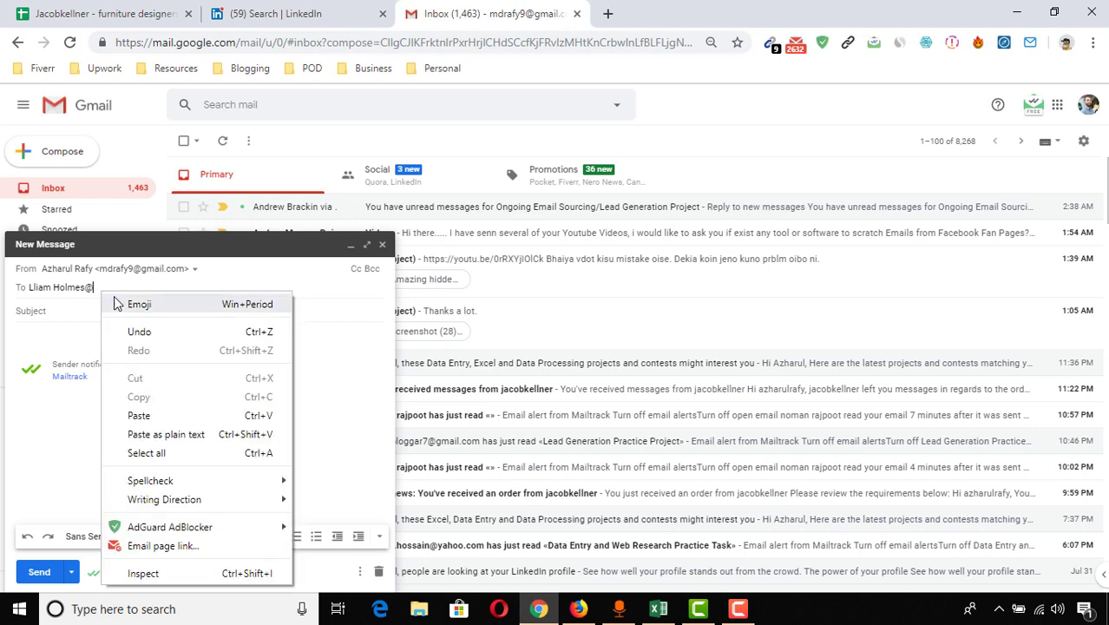
click(159, 414)
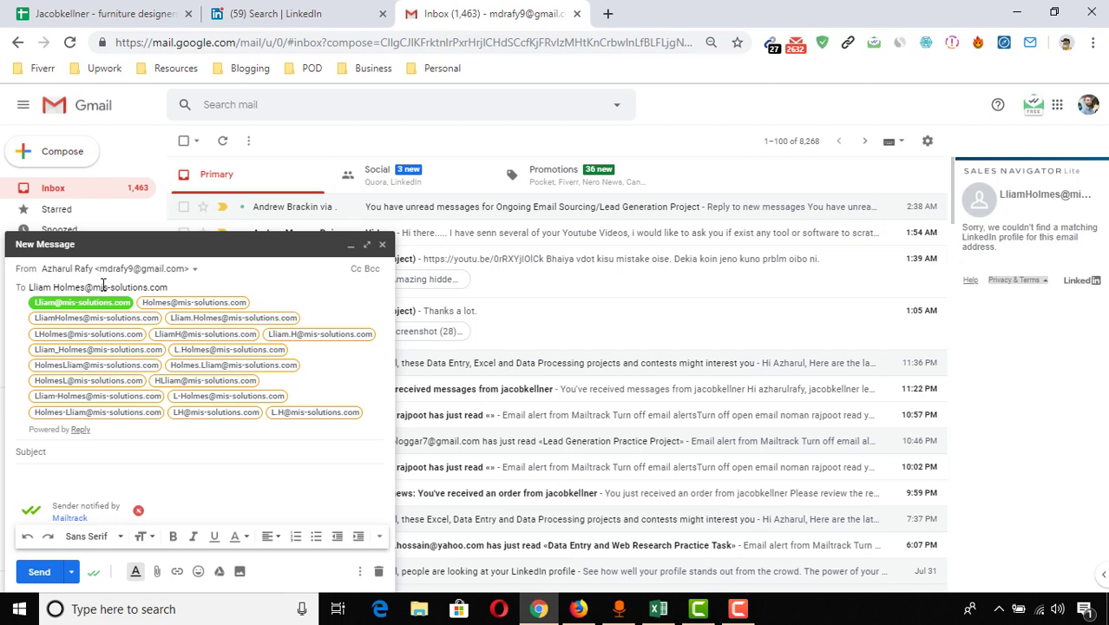
Check the suggested address variants against the Sales Navigator profile and choose the green first-name address at mis-solutions.com as recipient
drag(93, 286, 145, 286)
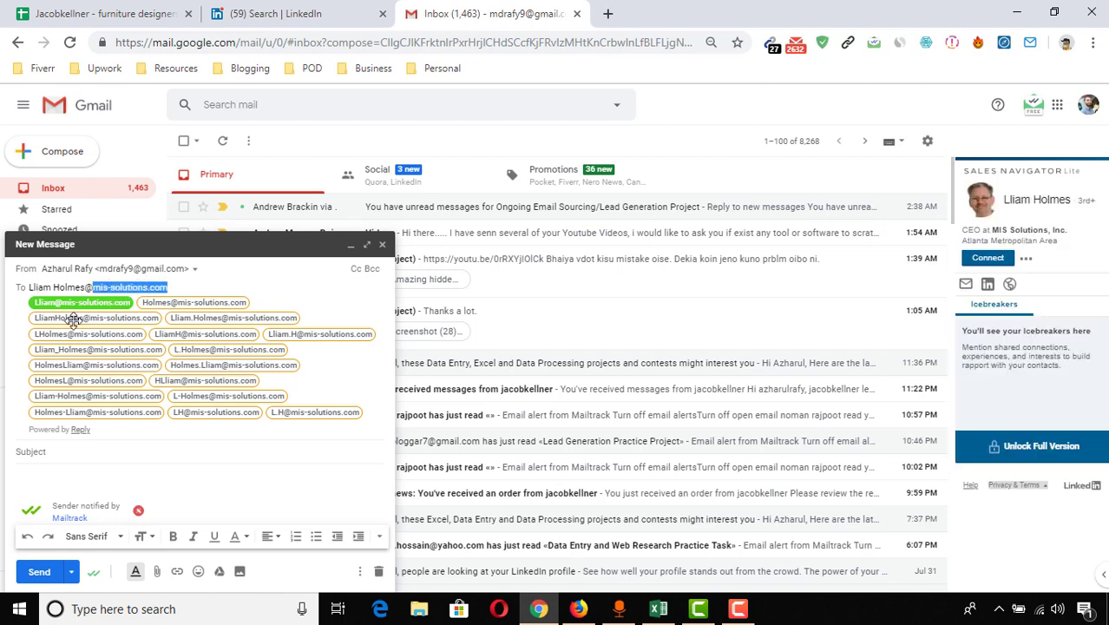
mouse_move(81, 310)
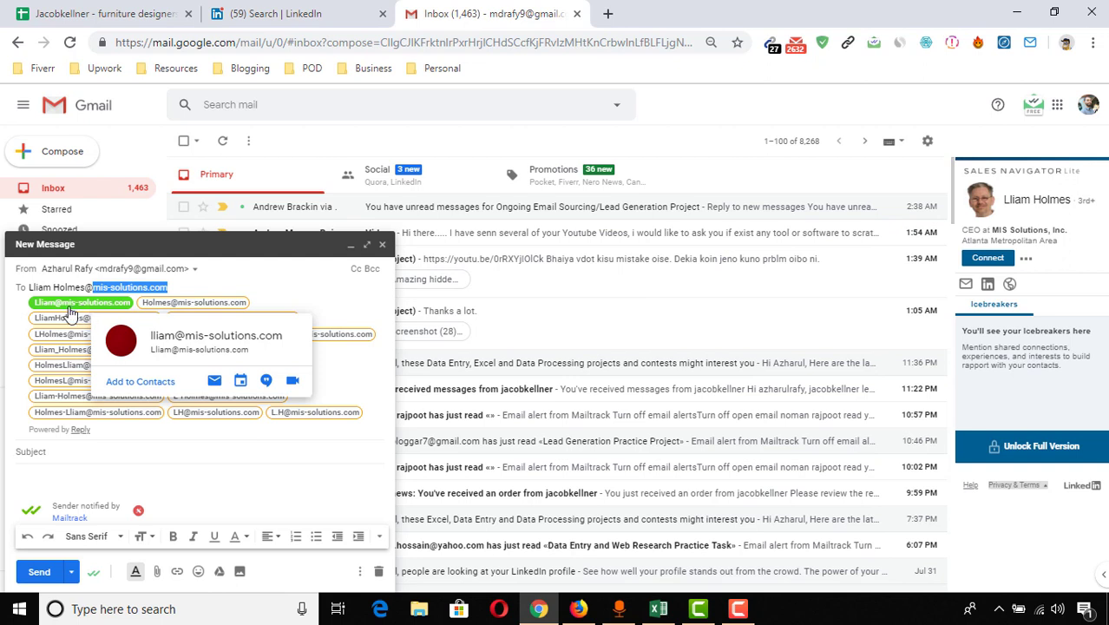
click(70, 309)
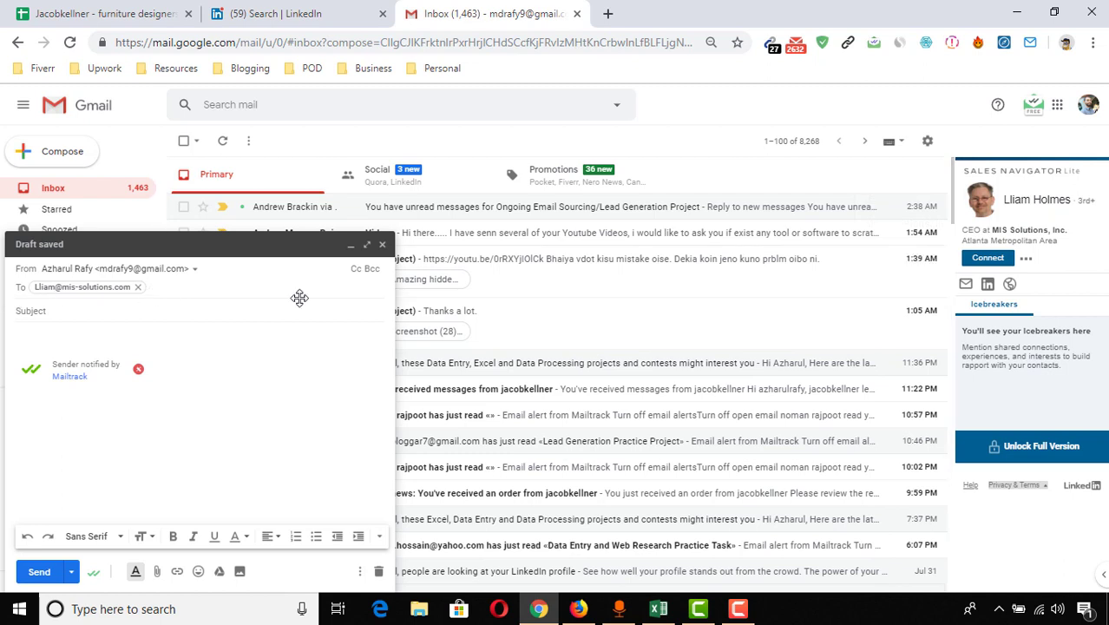
Copy the chosen recipient address from the draft and paste it into Email cell E2 in Excel
double_click(72, 288)
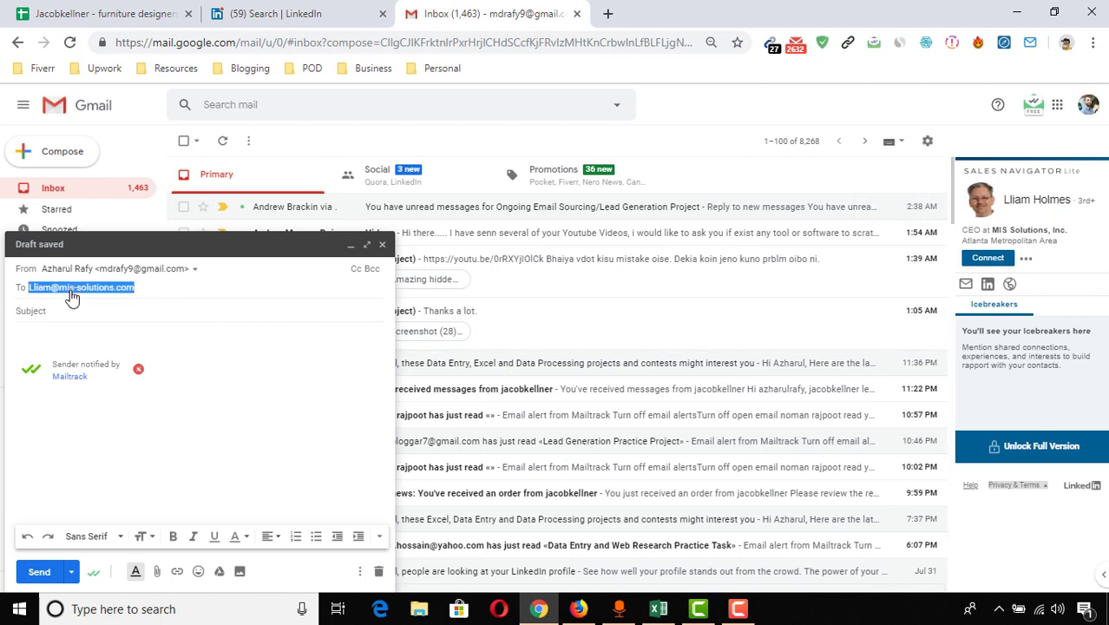
right_click(99, 287)
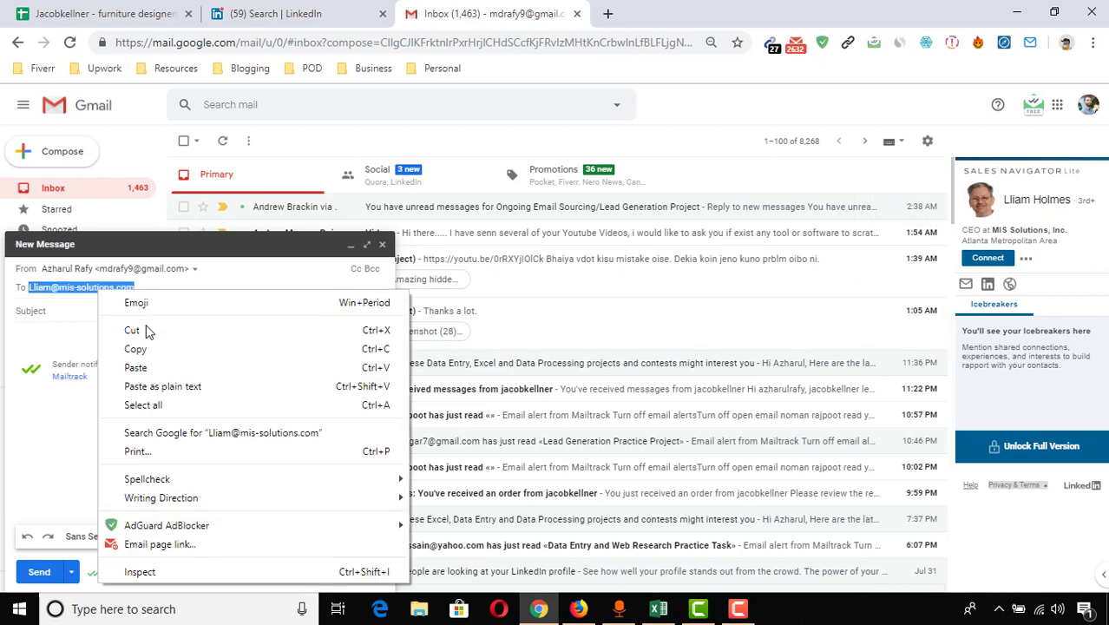
click(146, 352)
click(658, 609)
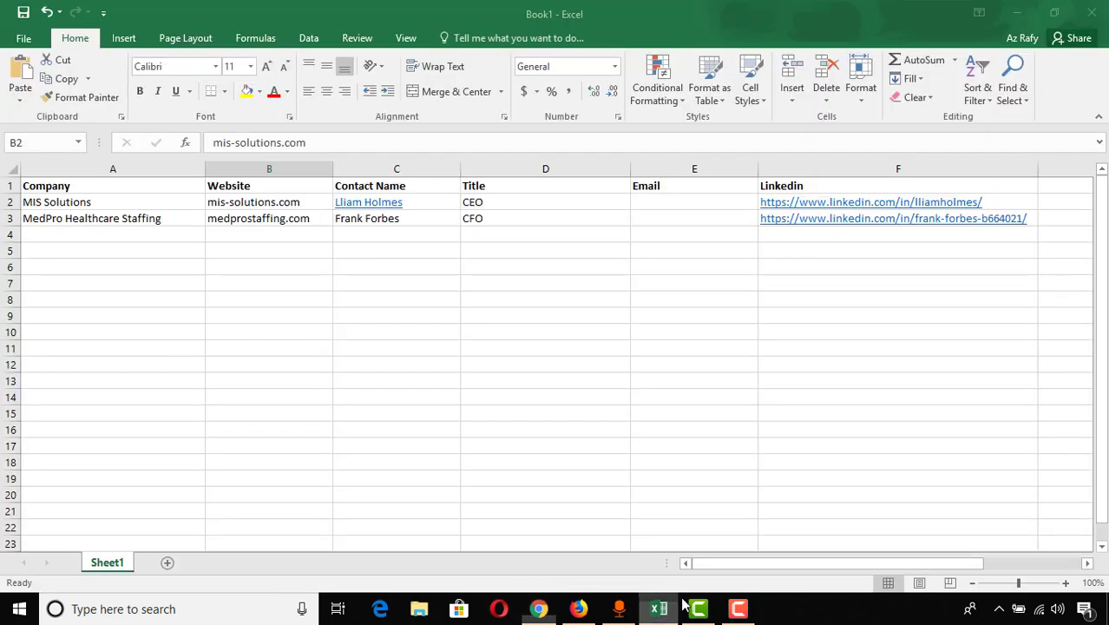
click(662, 203)
right_click(662, 204)
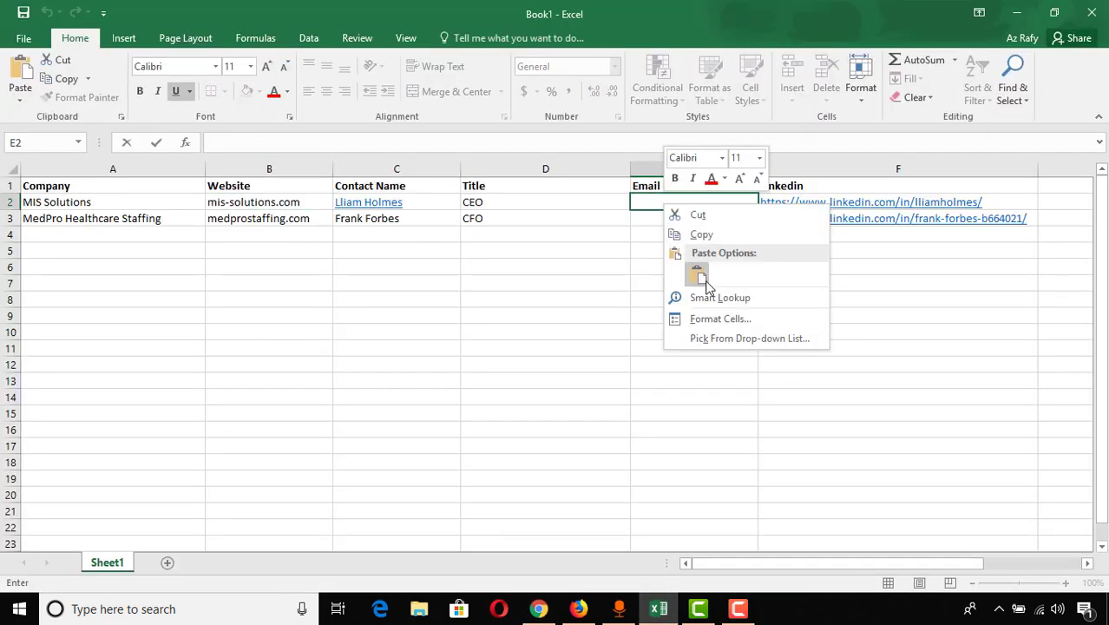
click(700, 275)
click(714, 283)
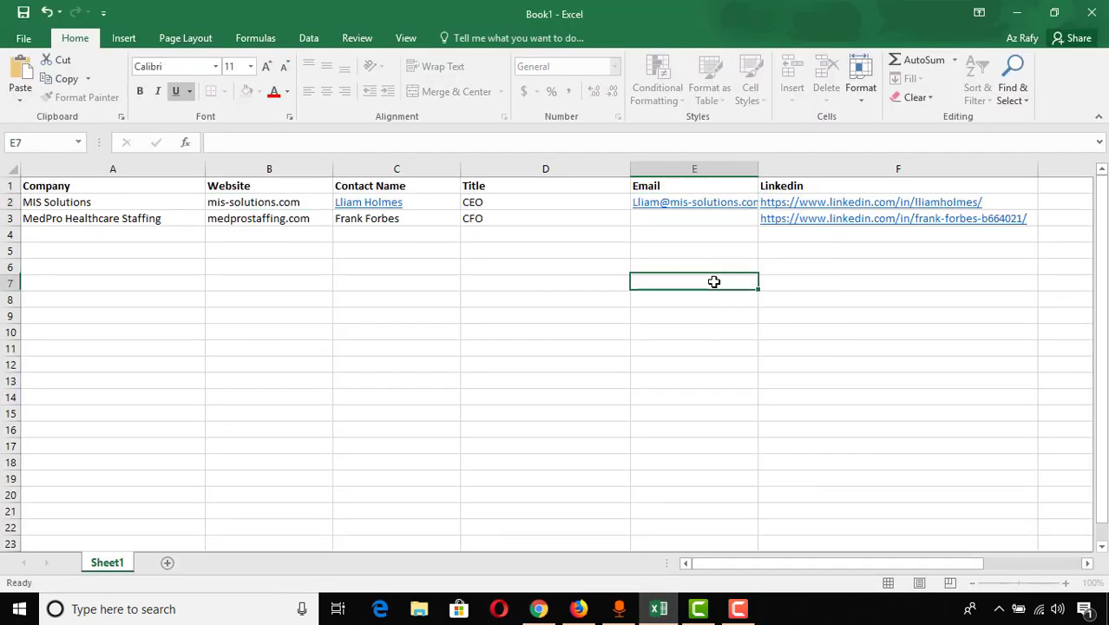
Copy the MedPro Healthcare Staffing CFO's name from cell C3 and replace the Gmail draft's recipient with it
click(711, 222)
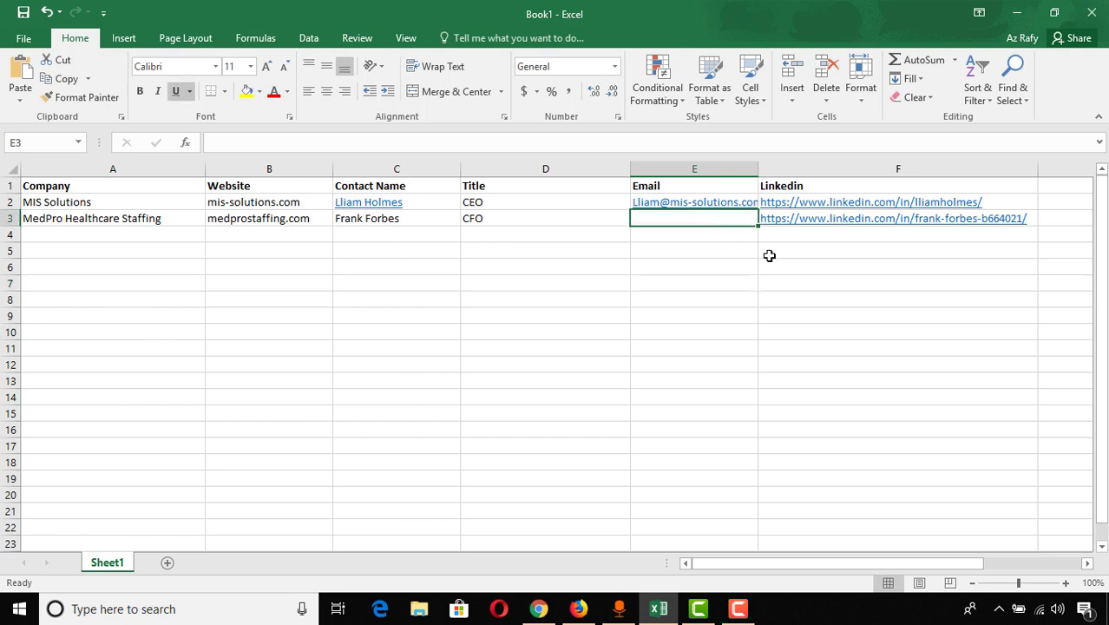
click(382, 224)
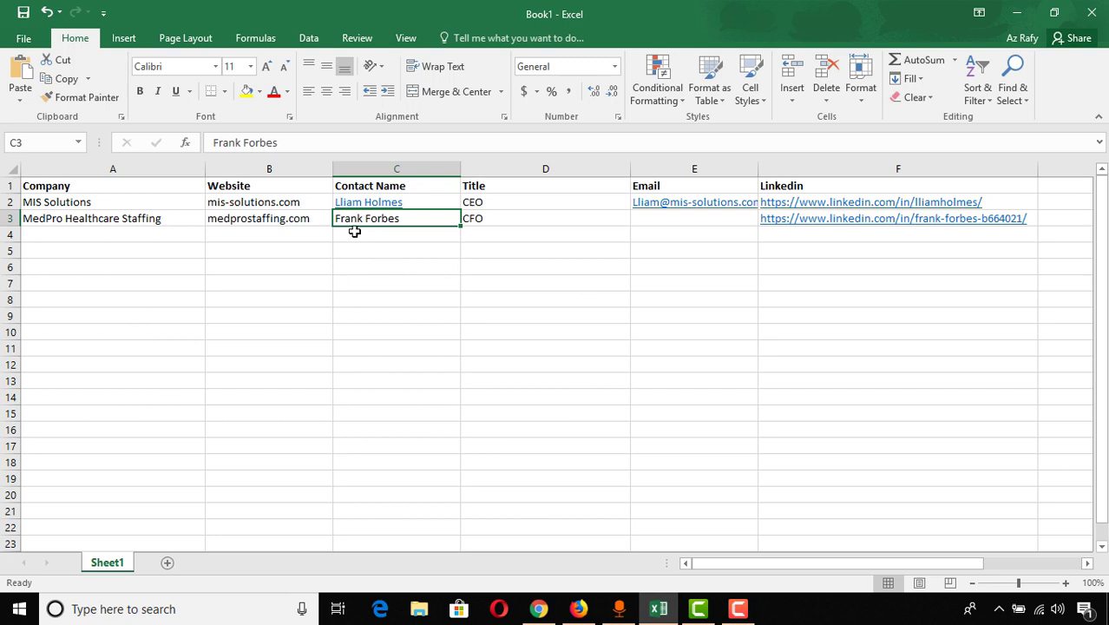
right_click(390, 232)
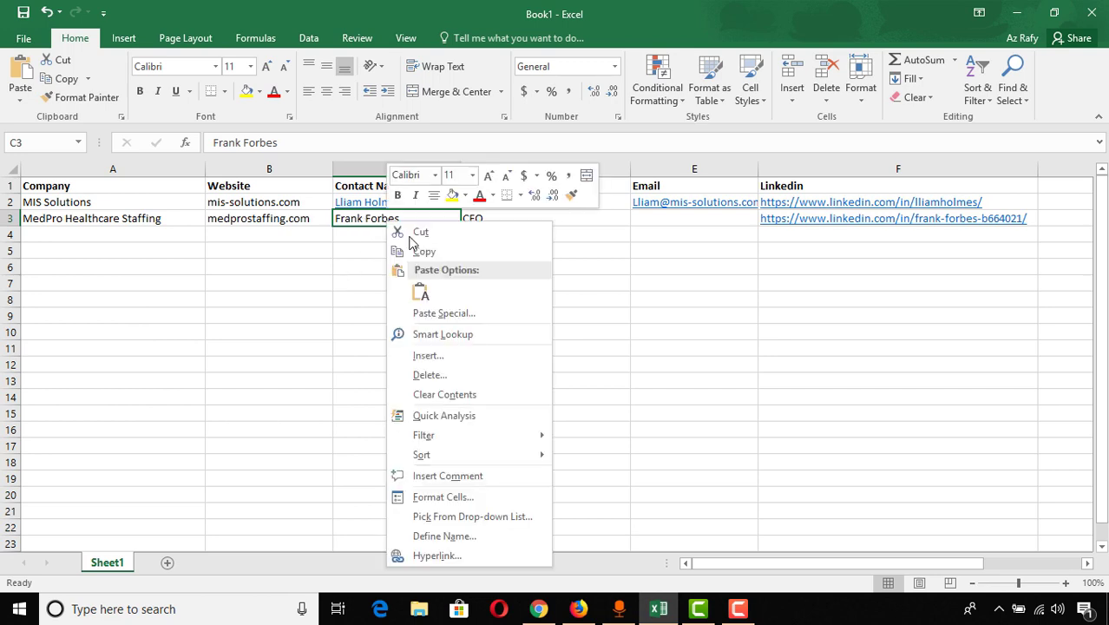
click(424, 254)
click(1013, 14)
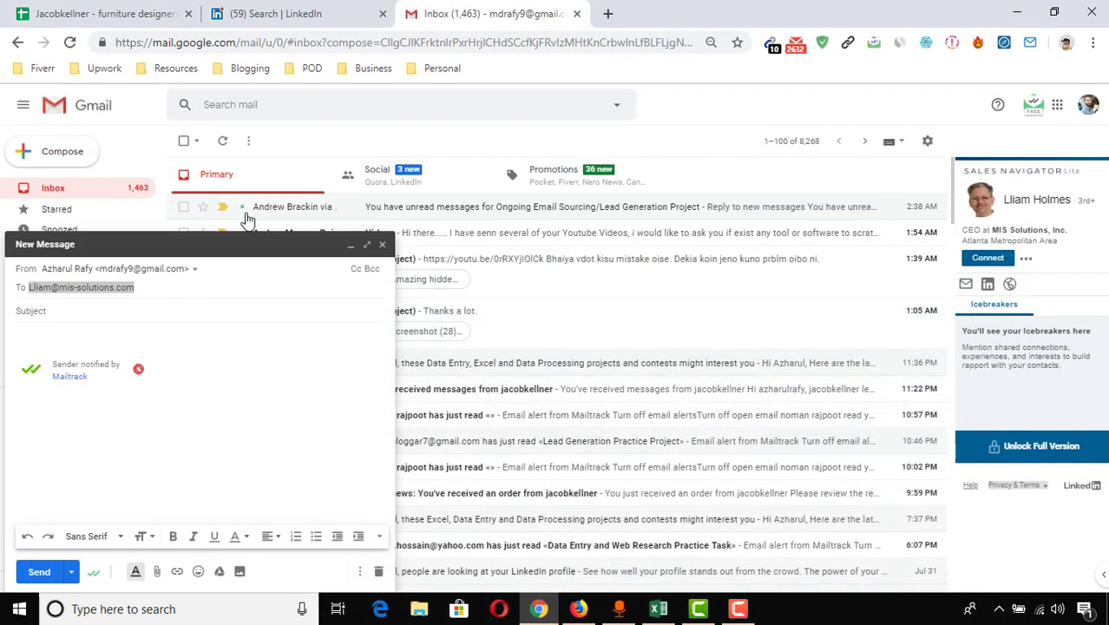
click(132, 289)
key(ctrl+a)
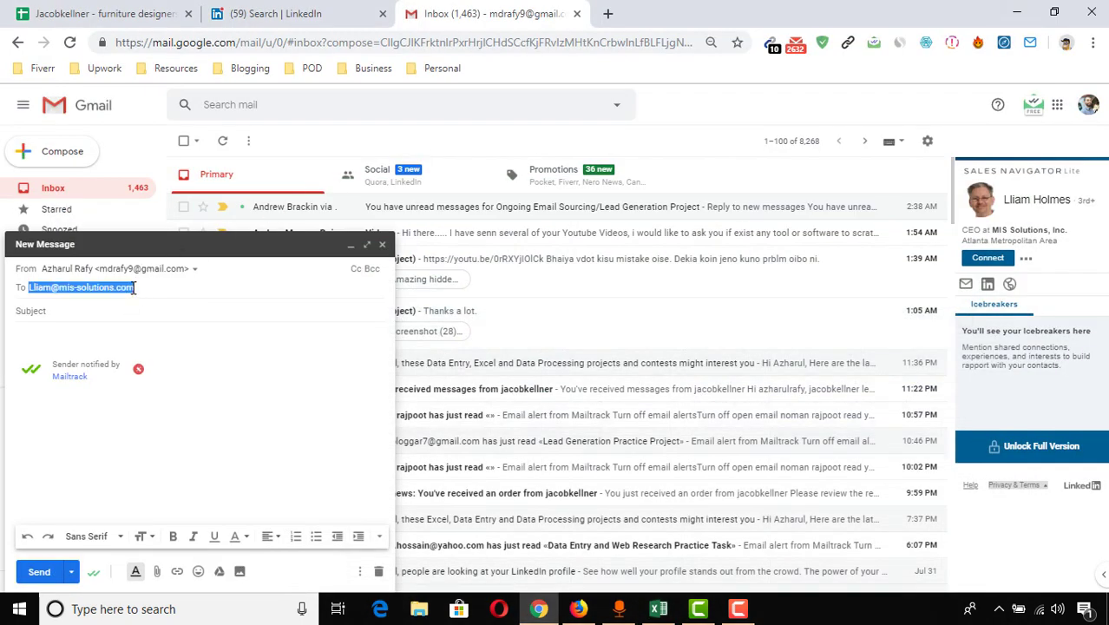
key(BackSpace)
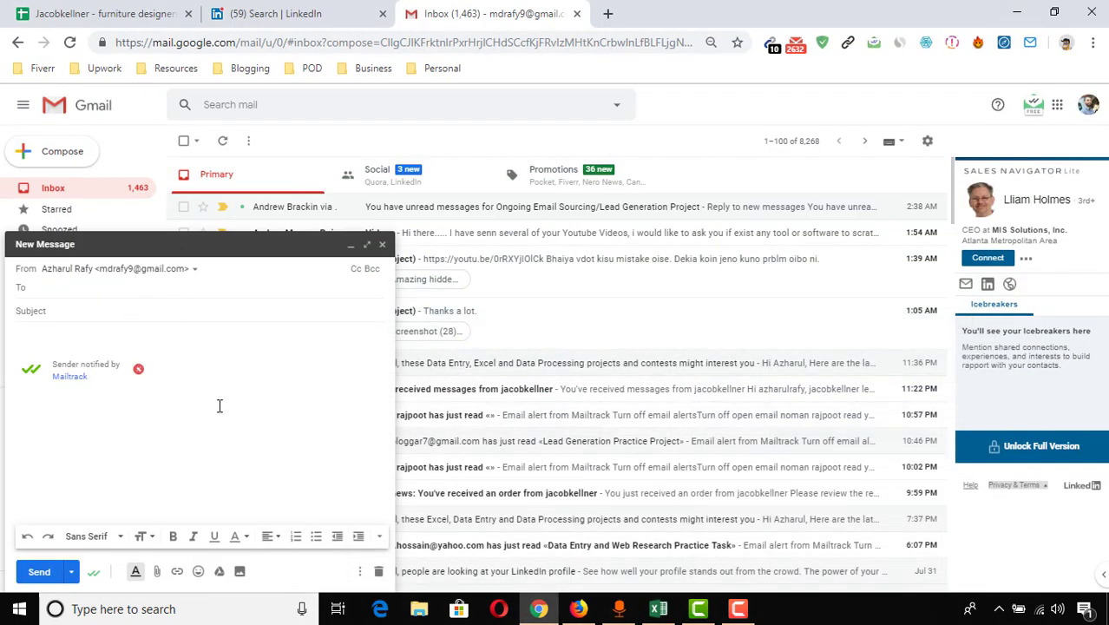
right_click(42, 287)
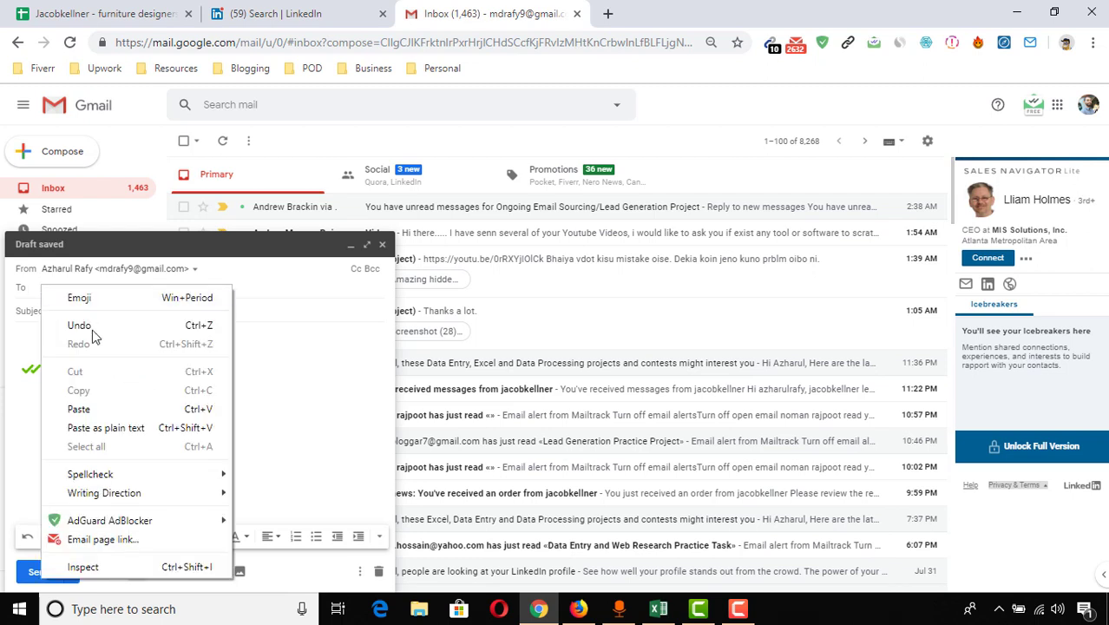
click(80, 408)
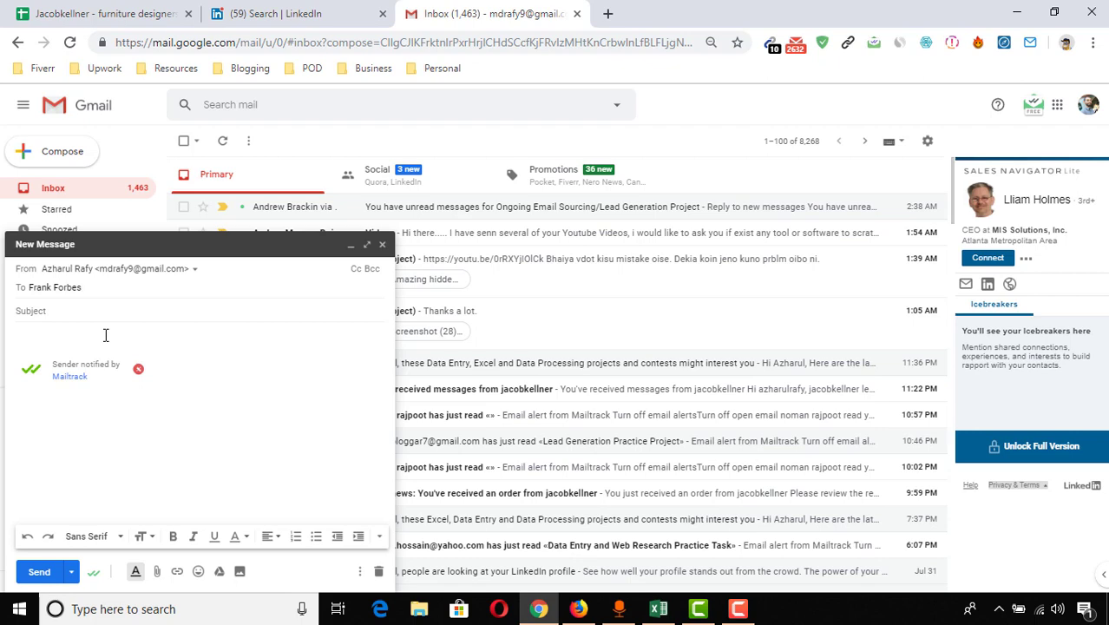
Append @ and the domain medprostaffing.com, copied from cell B3 in Excel, to the contact name in the Gmail recipient field
click(658, 609)
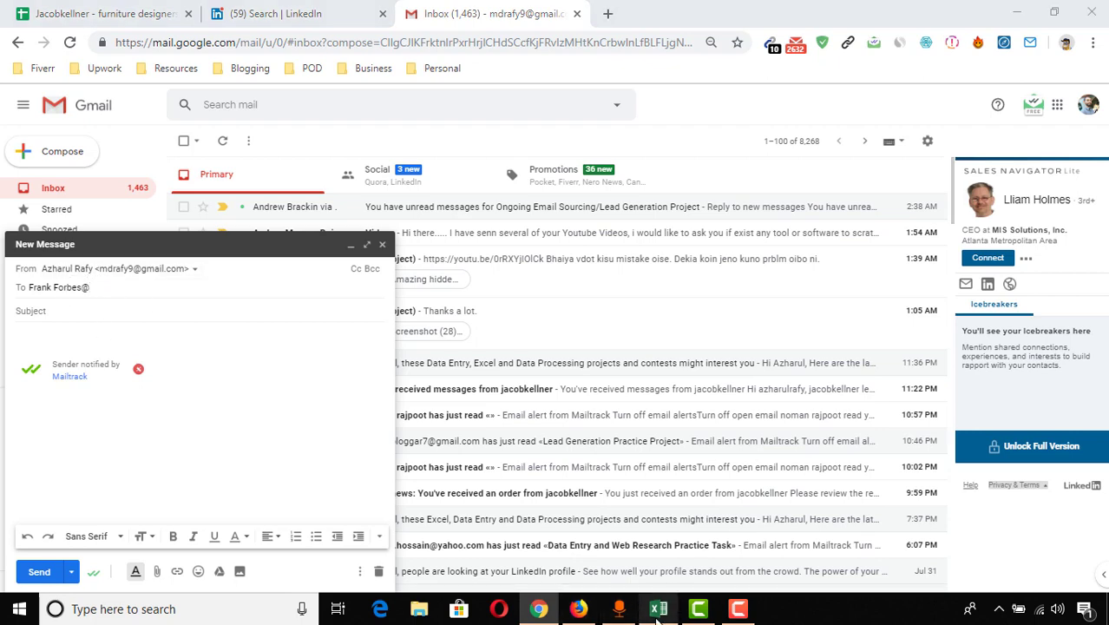
click(274, 220)
right_click(275, 219)
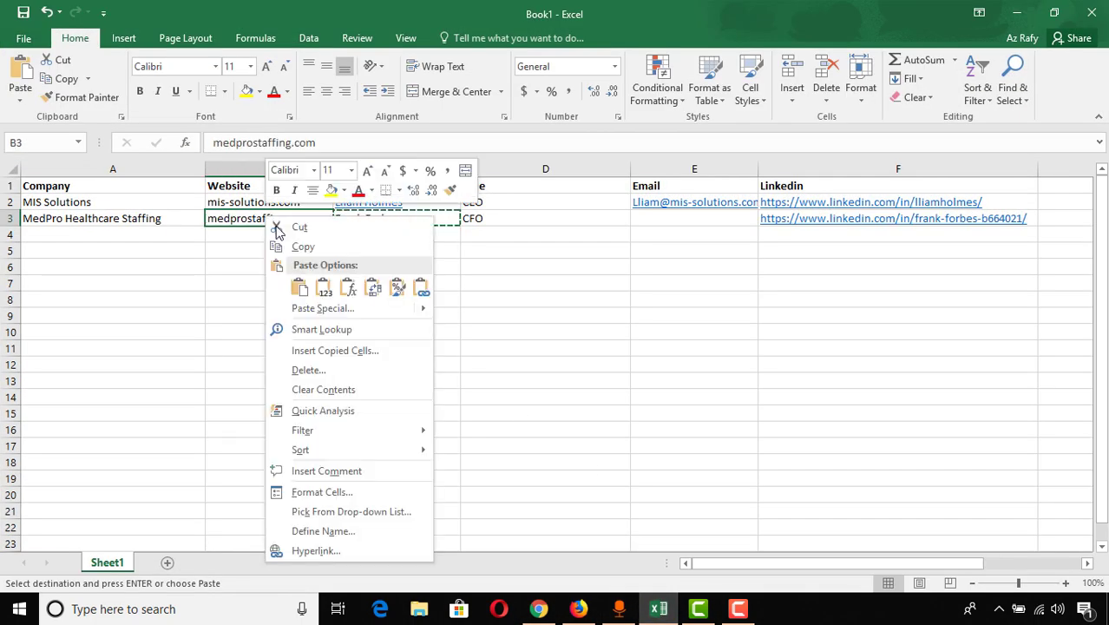
click(304, 245)
click(1015, 12)
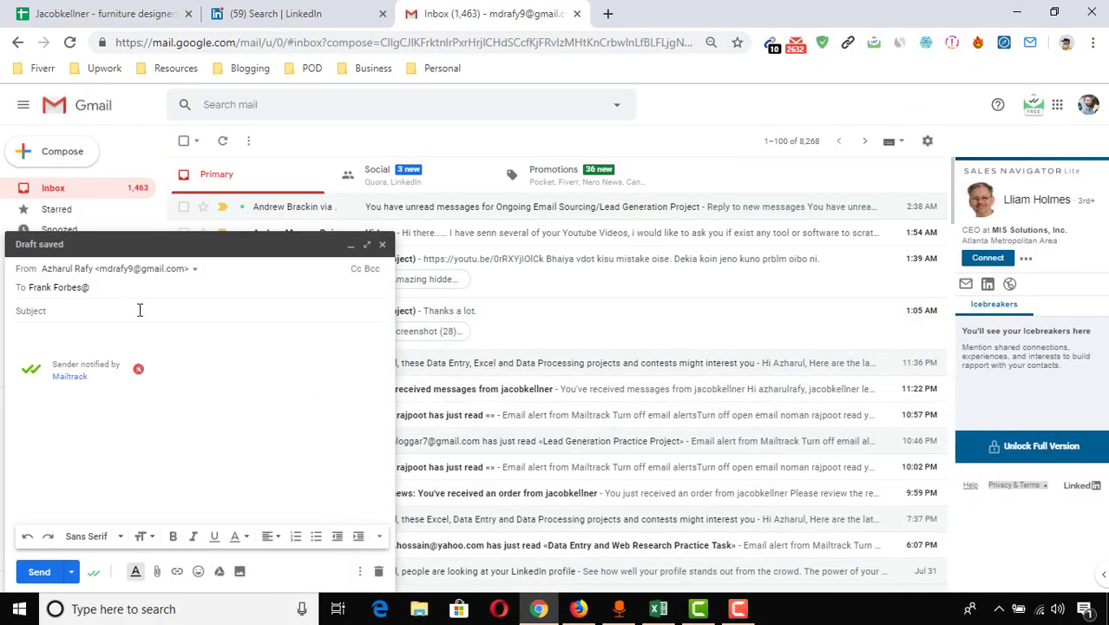
right_click(110, 285)
click(148, 406)
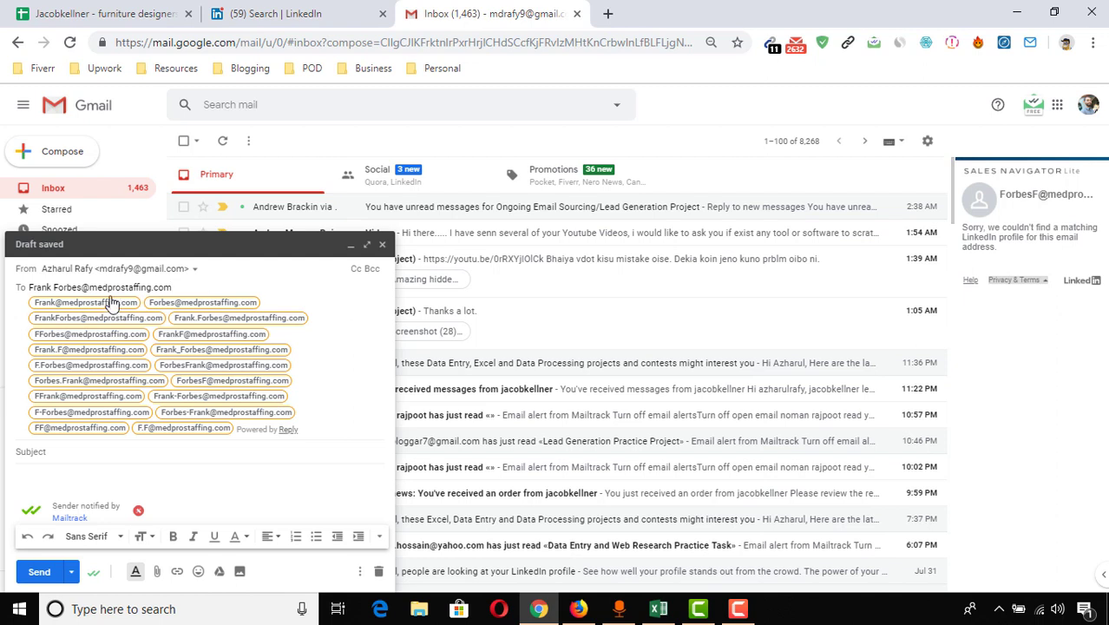
Check the suggested medprostaffing.com address variants against Sales Navigator and choose the first-initial-plus-surname address without a separator as recipient
mouse_move(112, 305)
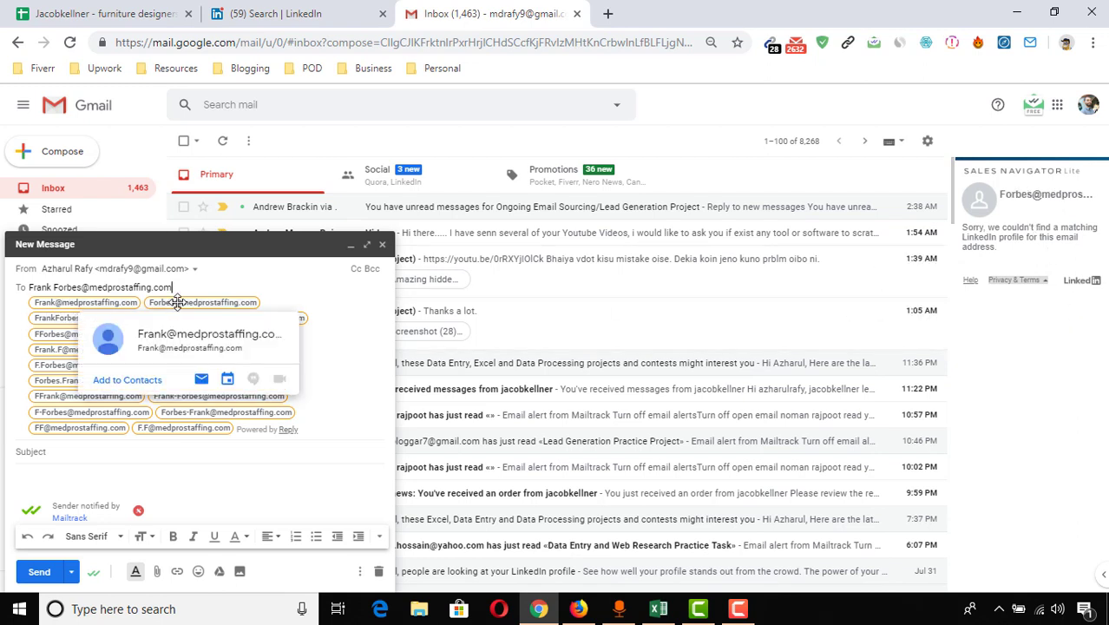
mouse_move(177, 301)
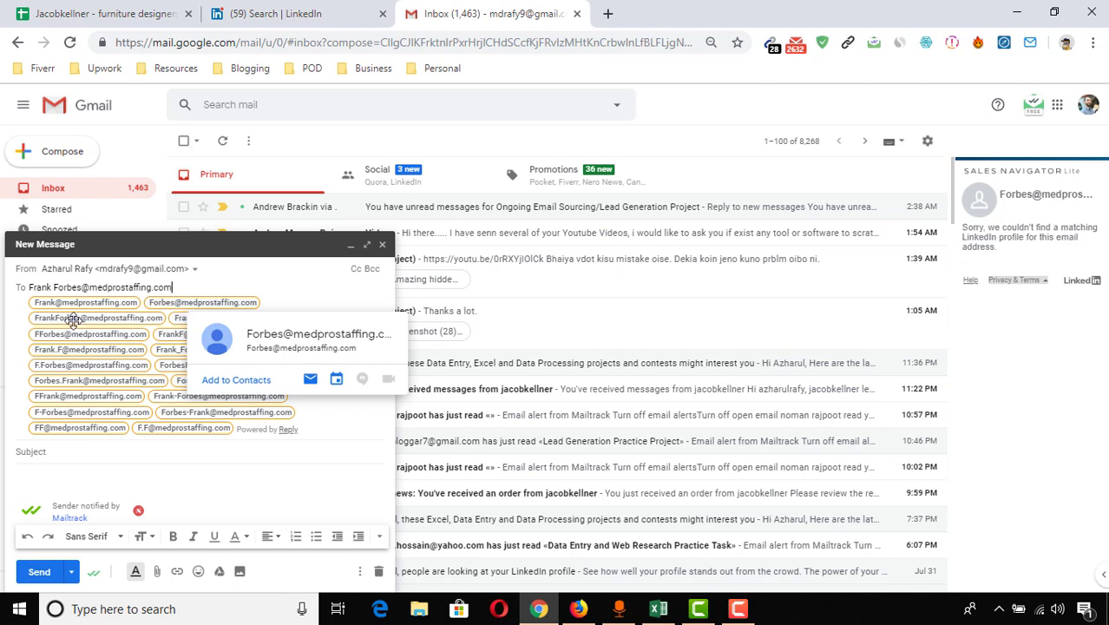
mouse_move(74, 320)
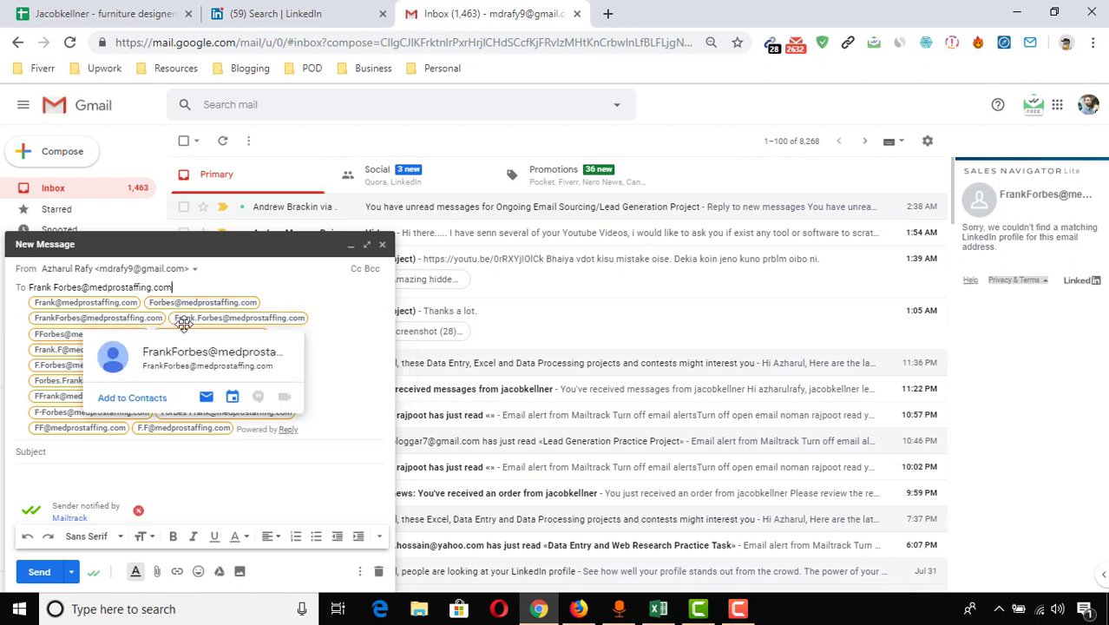
mouse_move(184, 328)
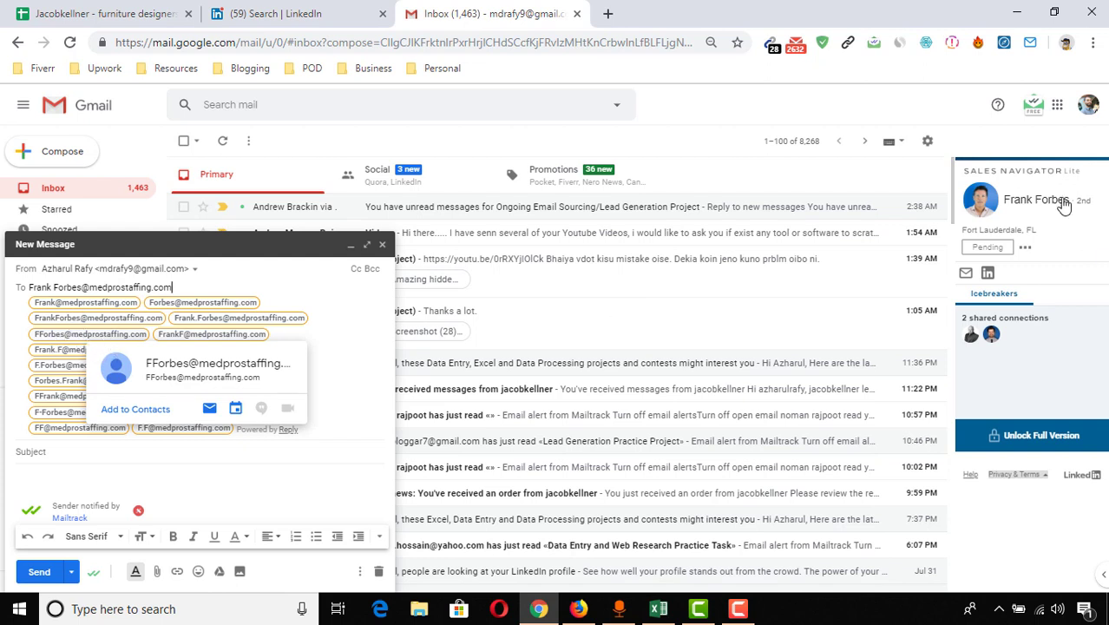
click(85, 335)
click(66, 268)
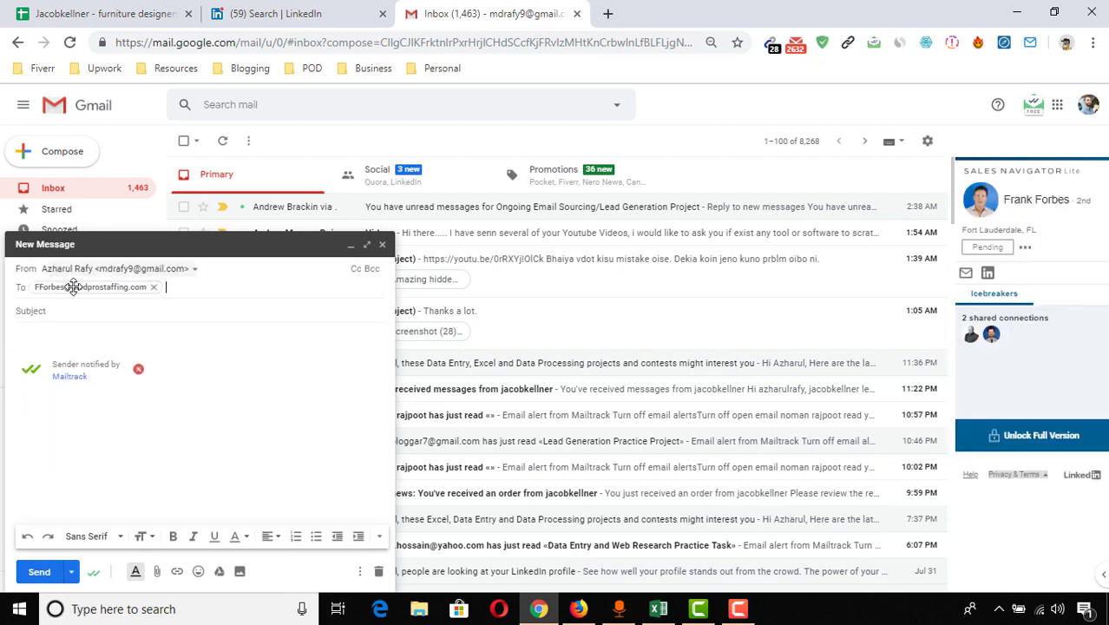
Copy the chosen medprostaffing.com recipient address from the Gmail draft and paste it into Email cell E3 in Excel
double_click(76, 293)
right_click(87, 293)
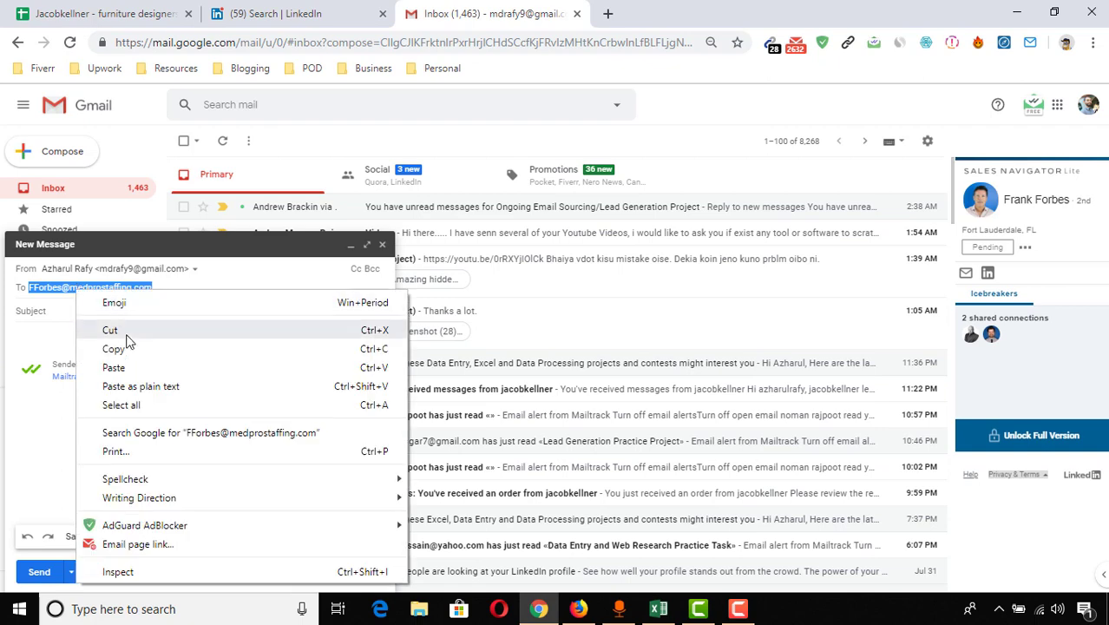
click(131, 349)
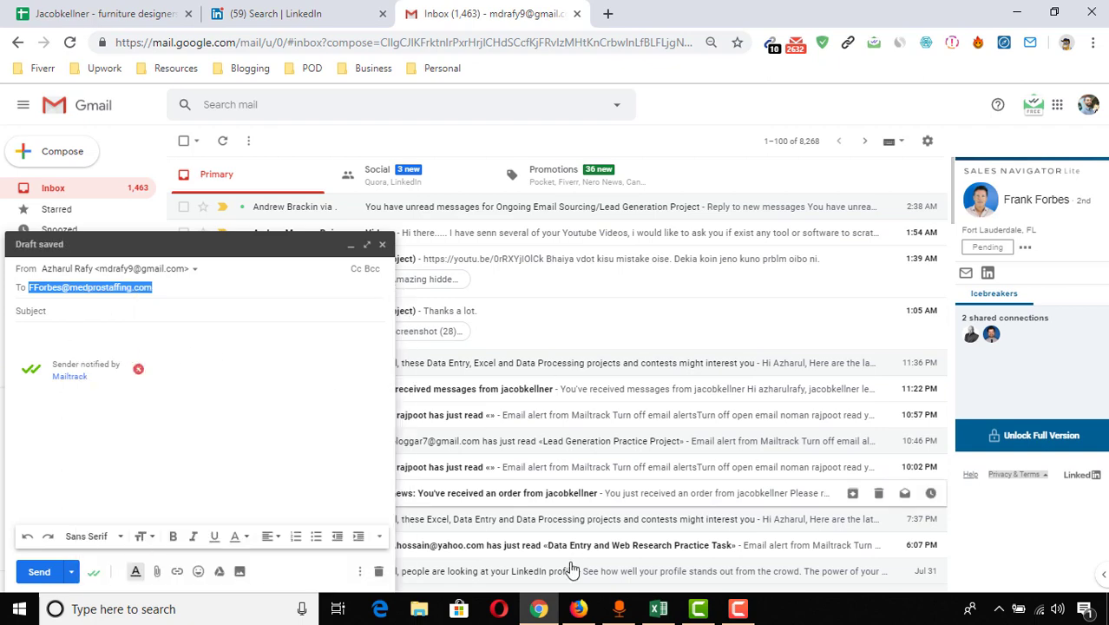
click(659, 609)
double_click(674, 221)
right_click(685, 221)
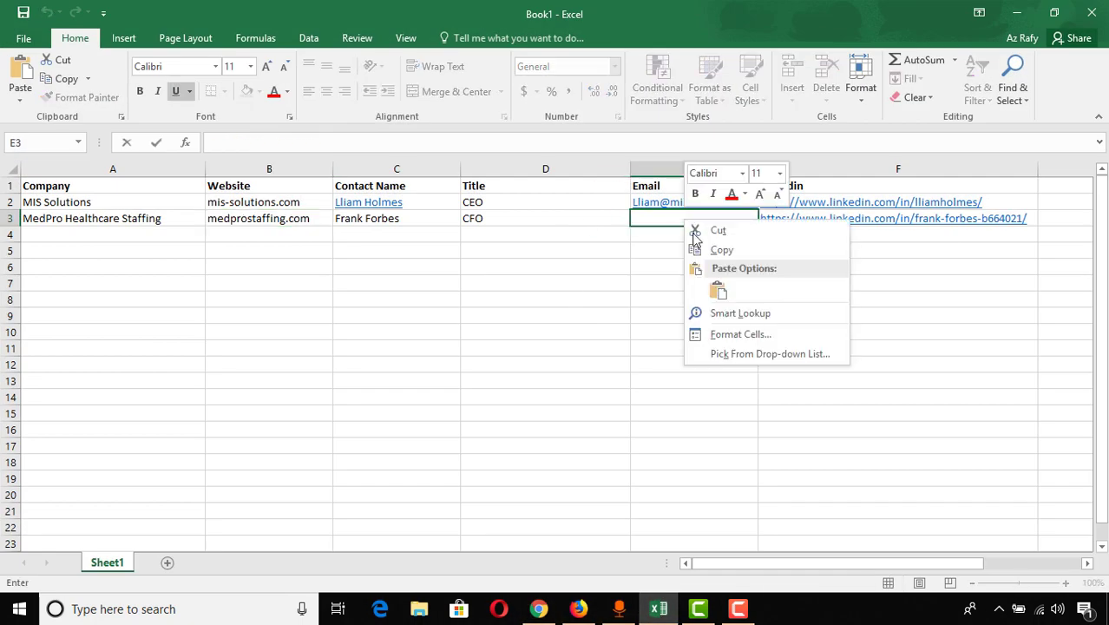
click(725, 295)
click(696, 328)
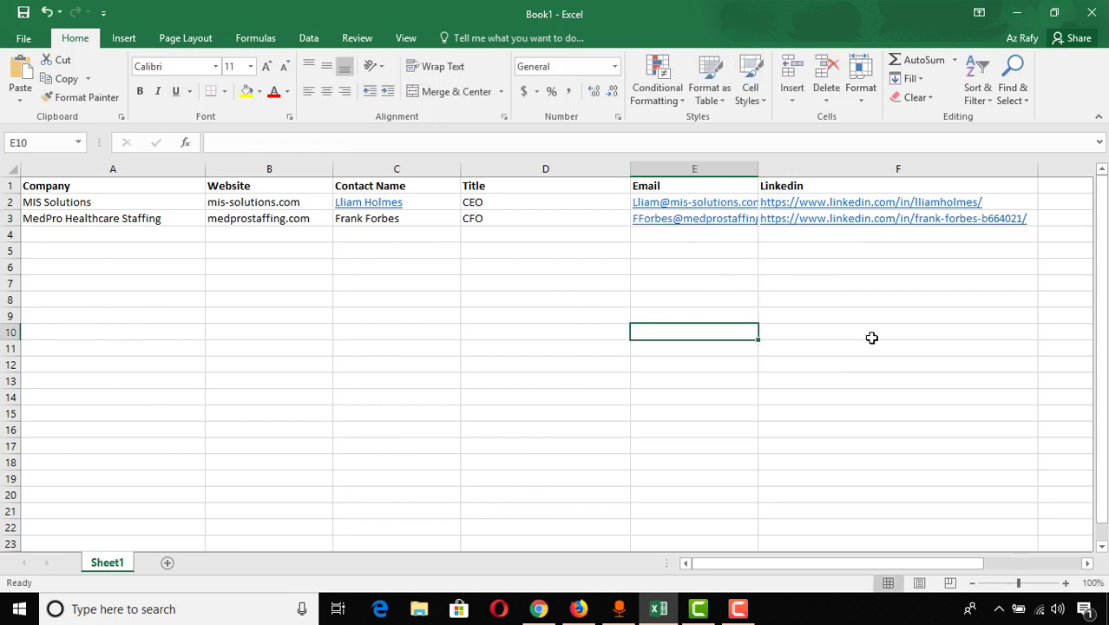
click(850, 317)
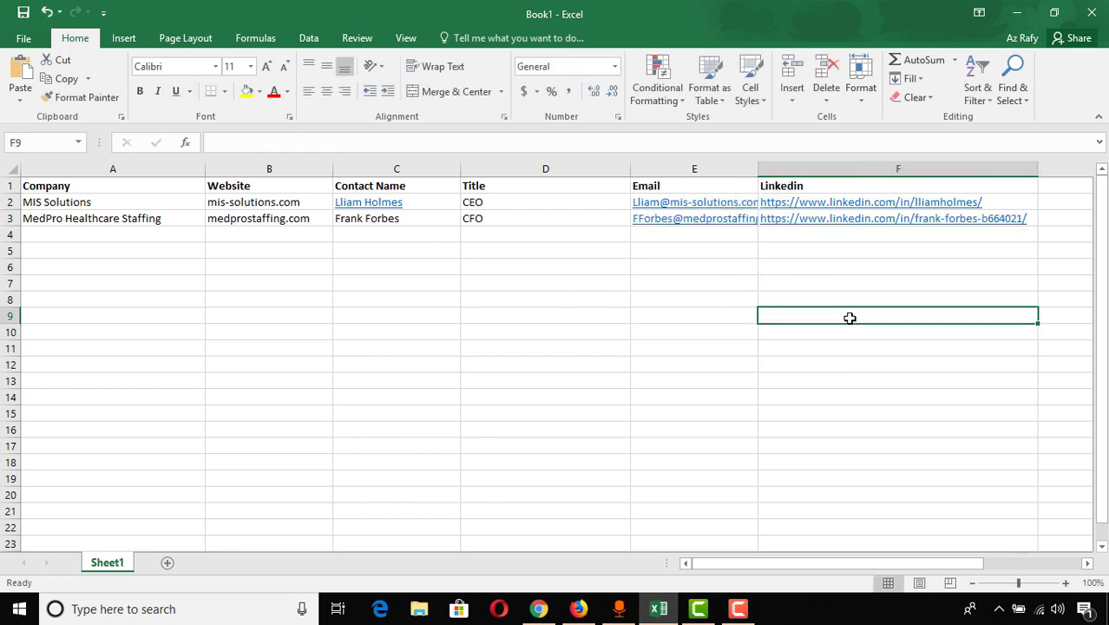
click(578, 609)
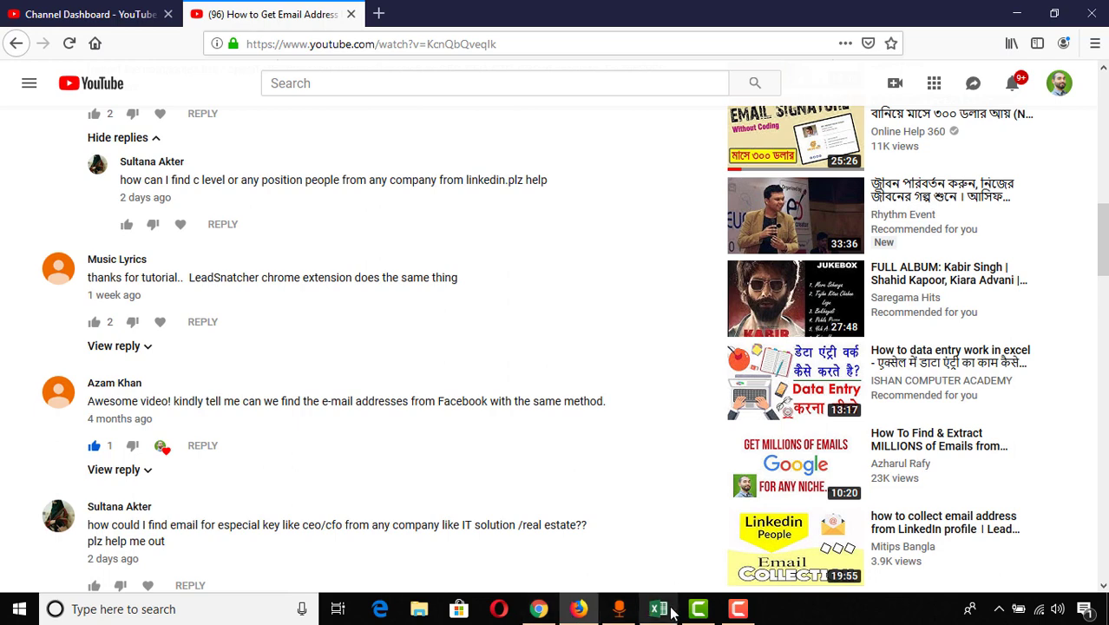
click(539, 608)
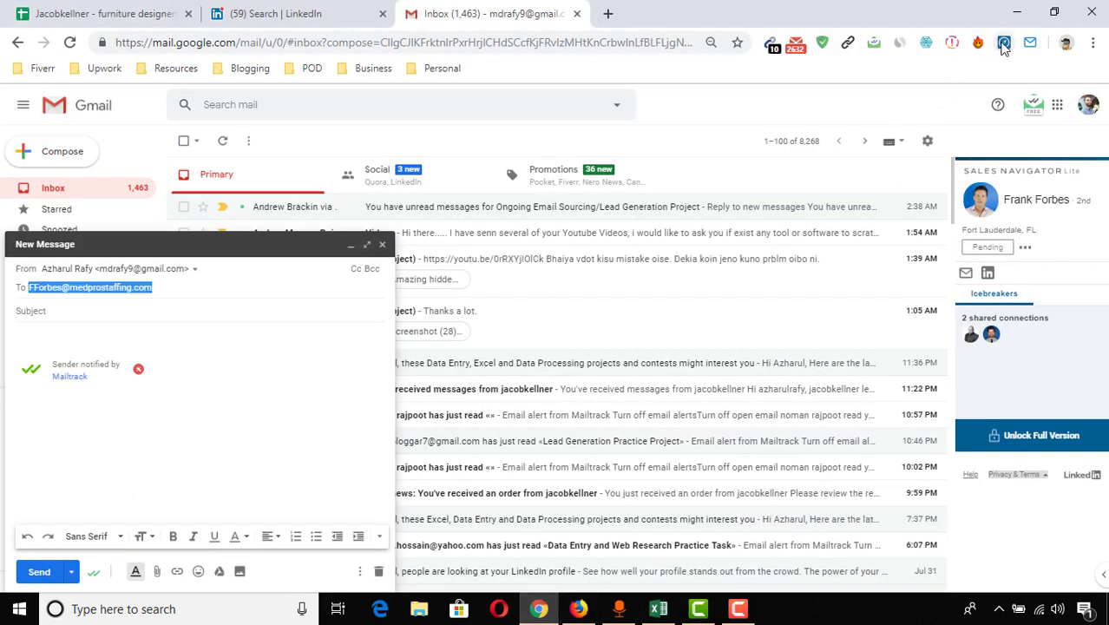